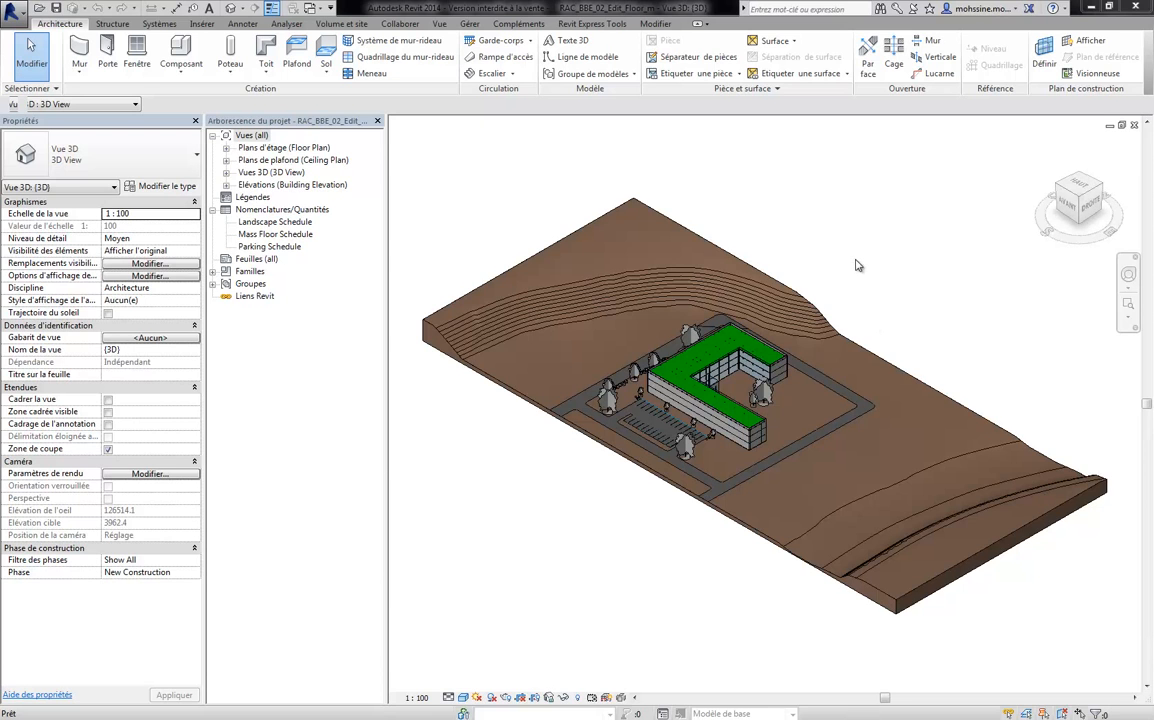
# Add a split line across the green flat roof from the inner courtyard corner to the opposite outer edge.
pyautogui.scroll(5, 760, 360)
pyautogui.scroll(3, 760, 360)
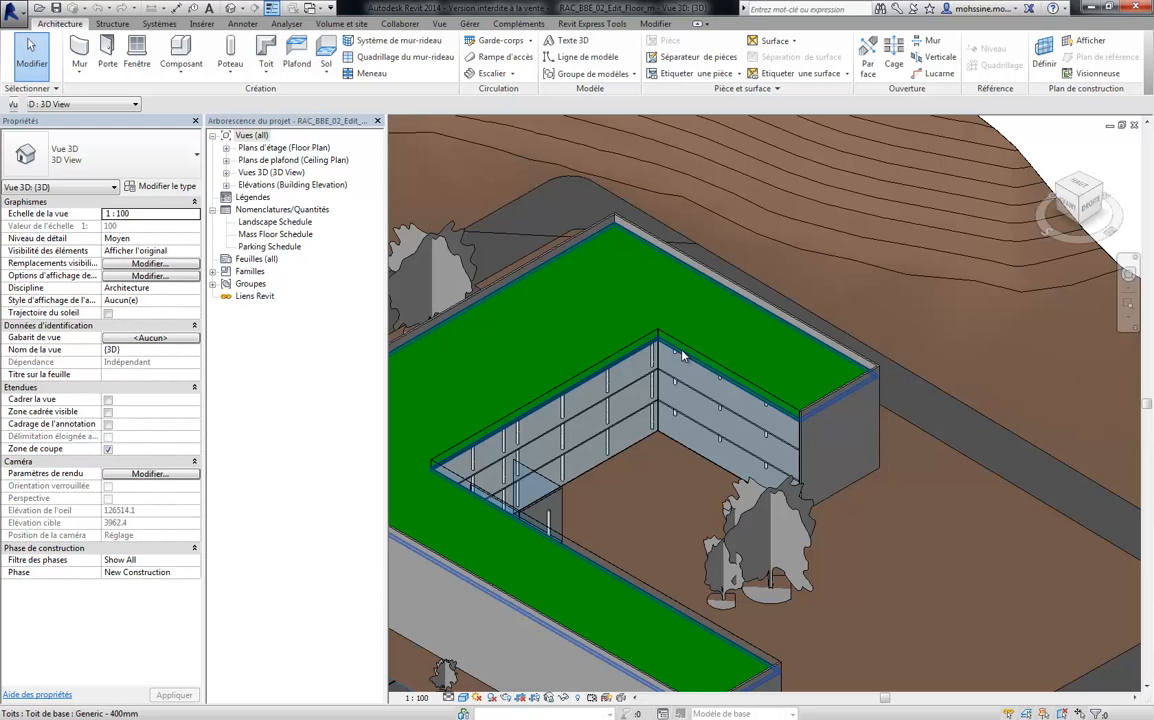
pyautogui.scroll(4, 641, 290)
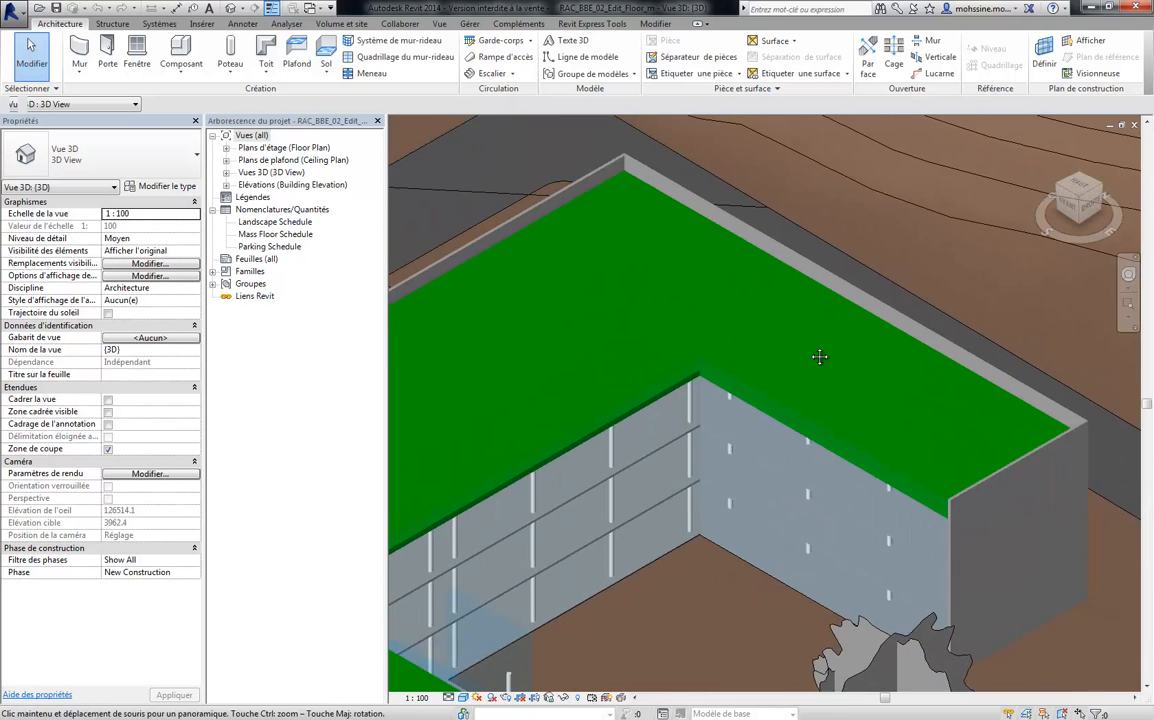
pyautogui.moveTo(820, 357); pyautogui.dragTo(847, 360, button='middle')
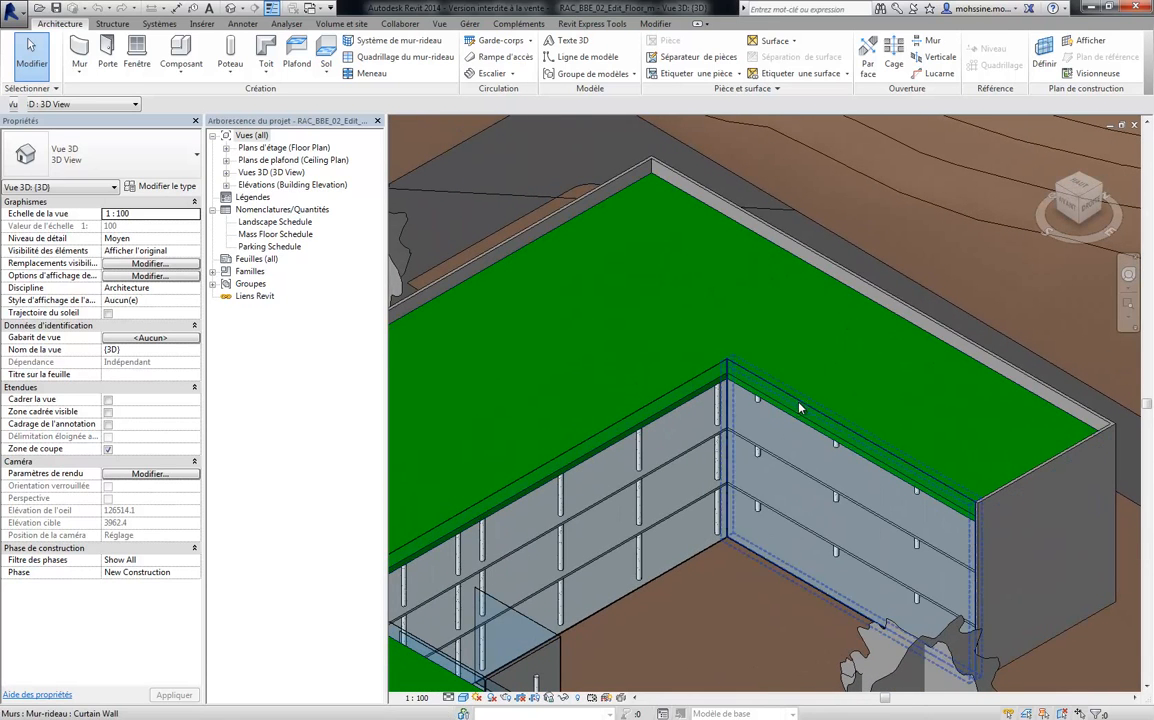
pyautogui.click(715, 372)
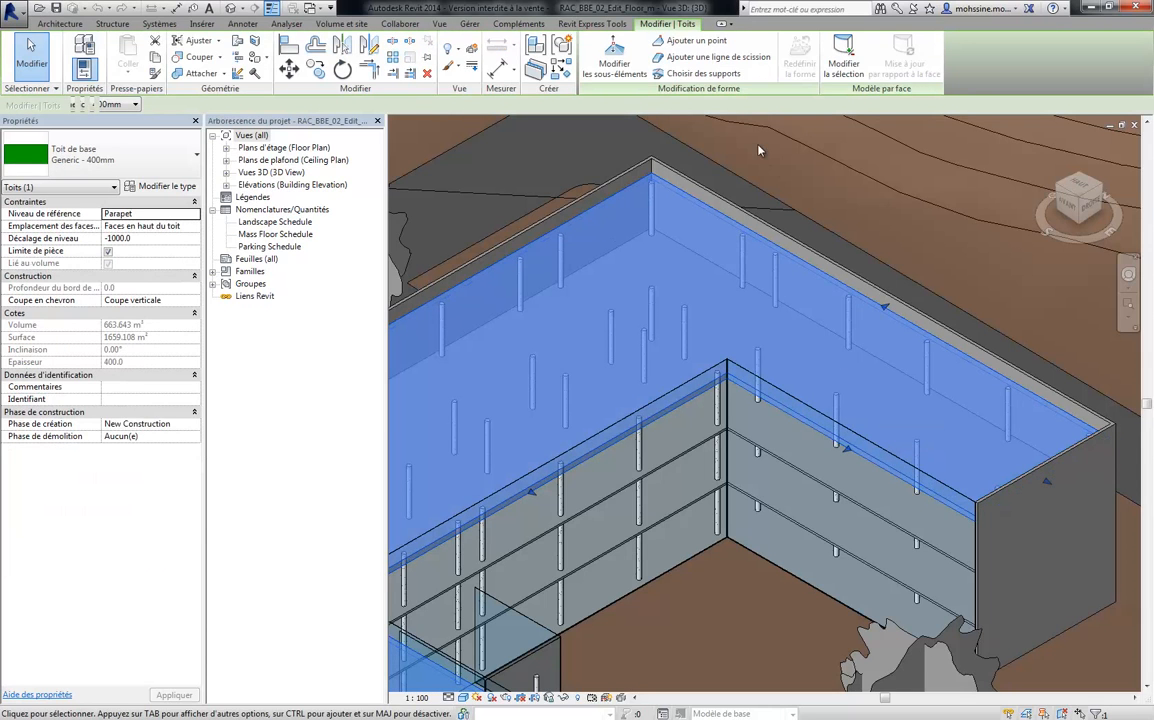
pyautogui.click(718, 60)
pyautogui.scroll(3, 755, 340)
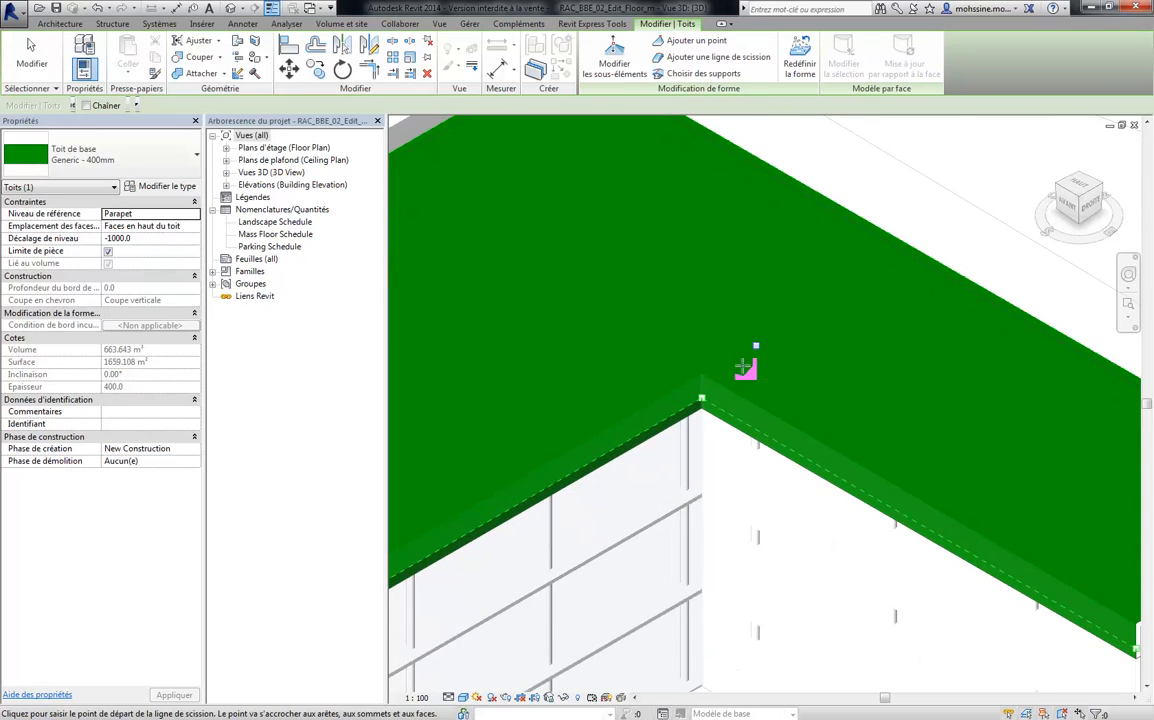
pyautogui.click(702, 398)
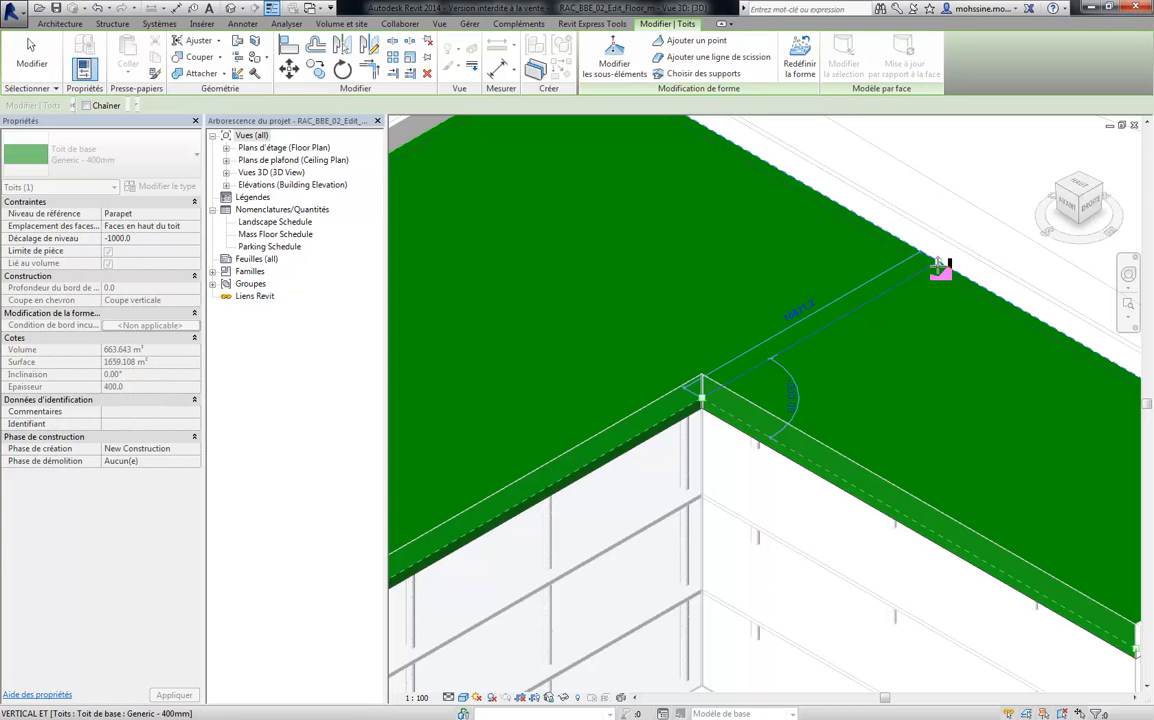
pyautogui.click(937, 264)
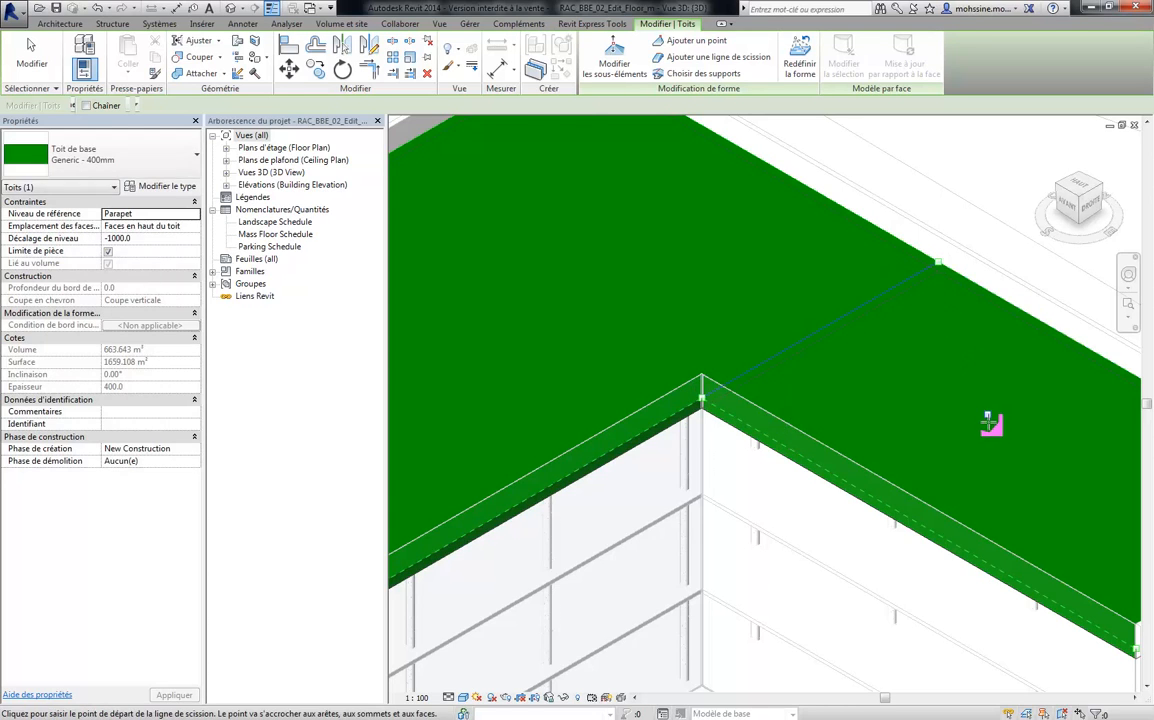
# Add a shape point near the middle of the short roof wing beyond the split line and finish shape editing.
pyautogui.keyDown('shift'); pyautogui.moveTo(999, 419); pyautogui.dragTo(884, 365, button='middle'); pyautogui.keyUp('shift')
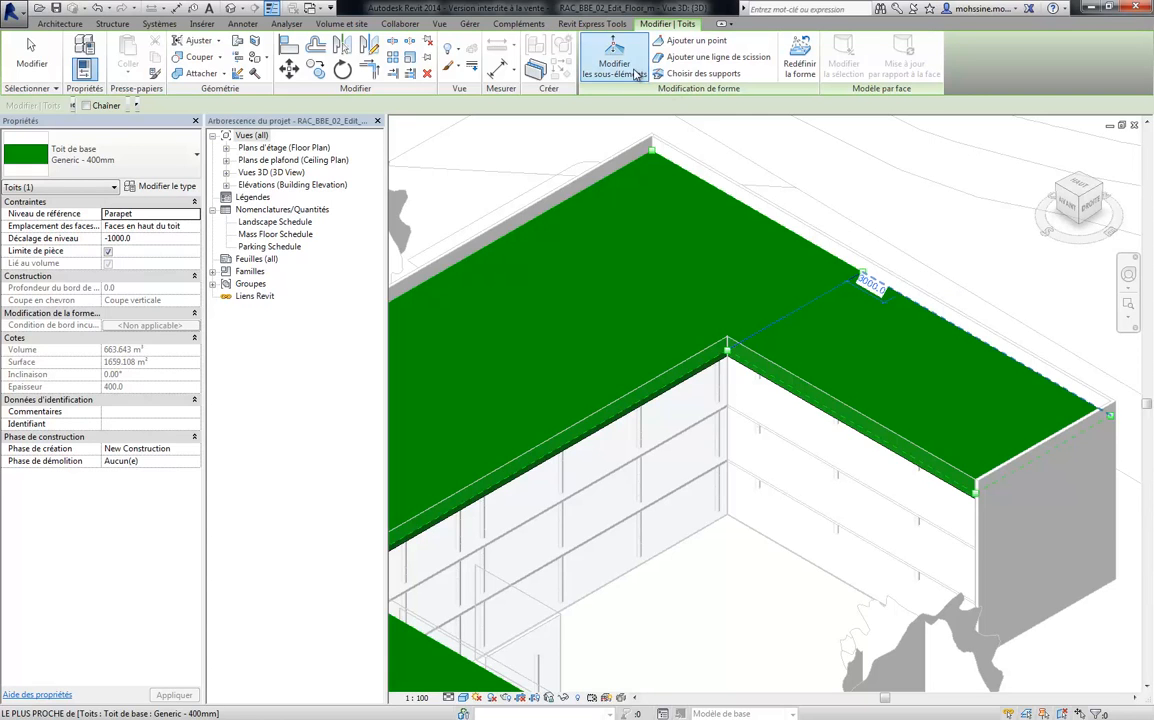
pyautogui.click(707, 43)
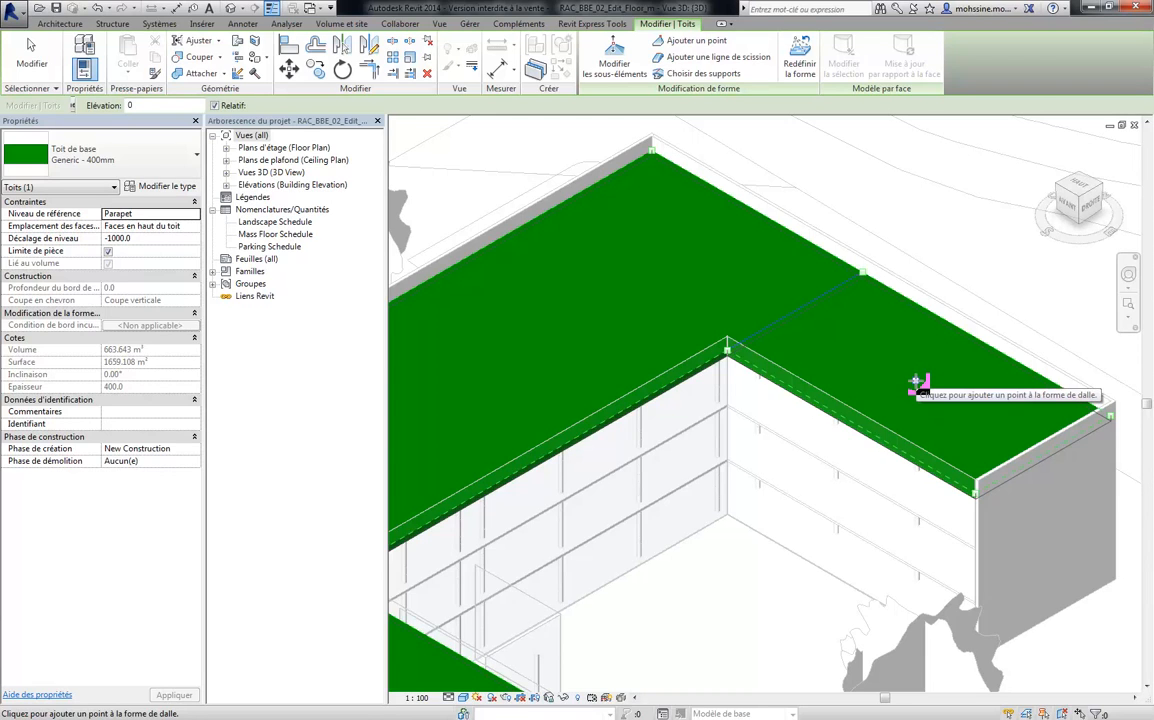
pyautogui.click(915, 380)
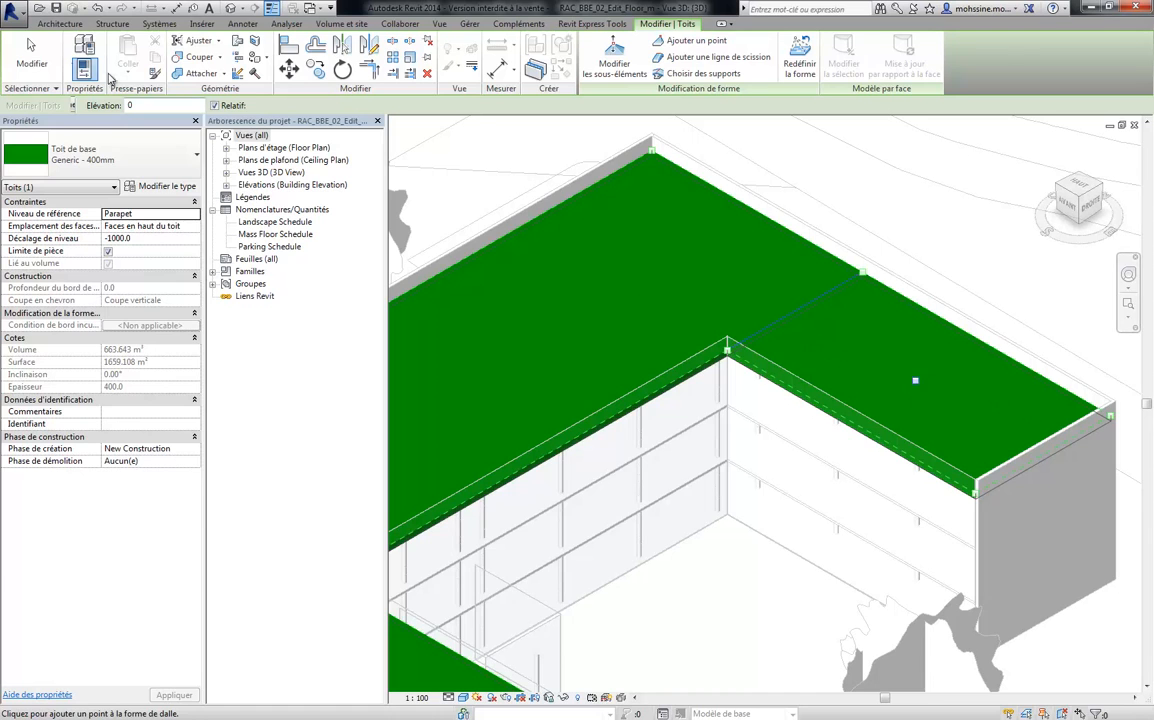
pyautogui.click(31, 55)
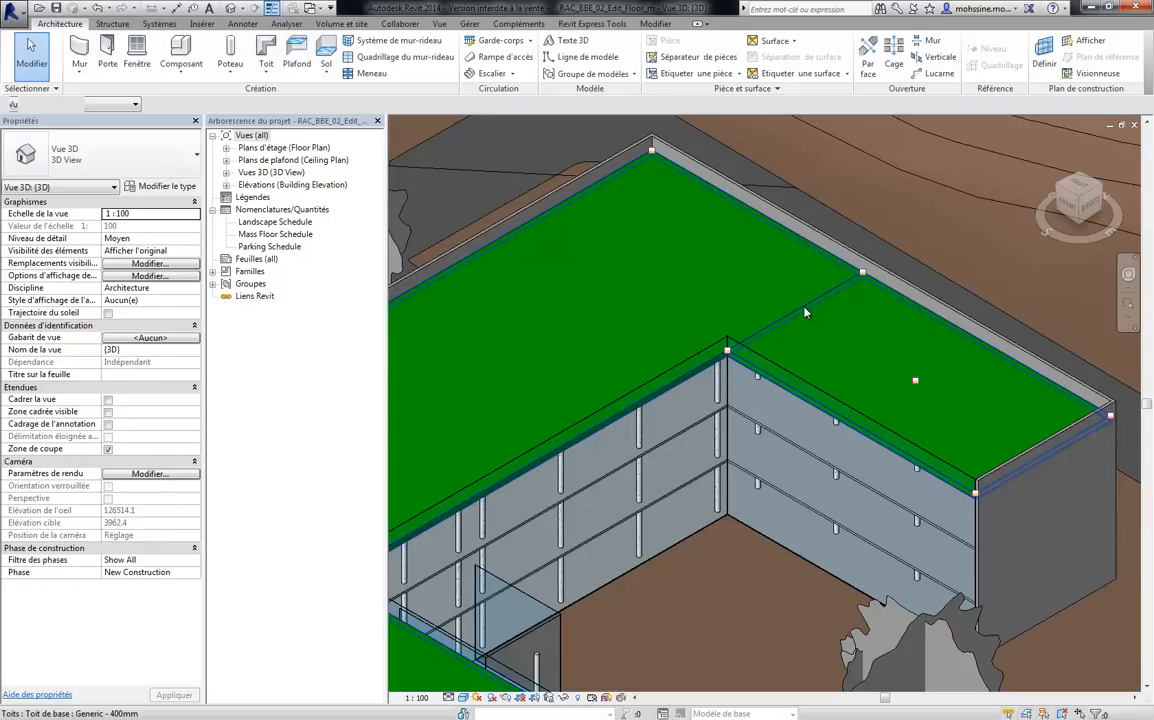
# Edit the roof's sub-elements and set the short wing's courtyard-side edge elevation to 150 mm.
pyautogui.click(817, 410)
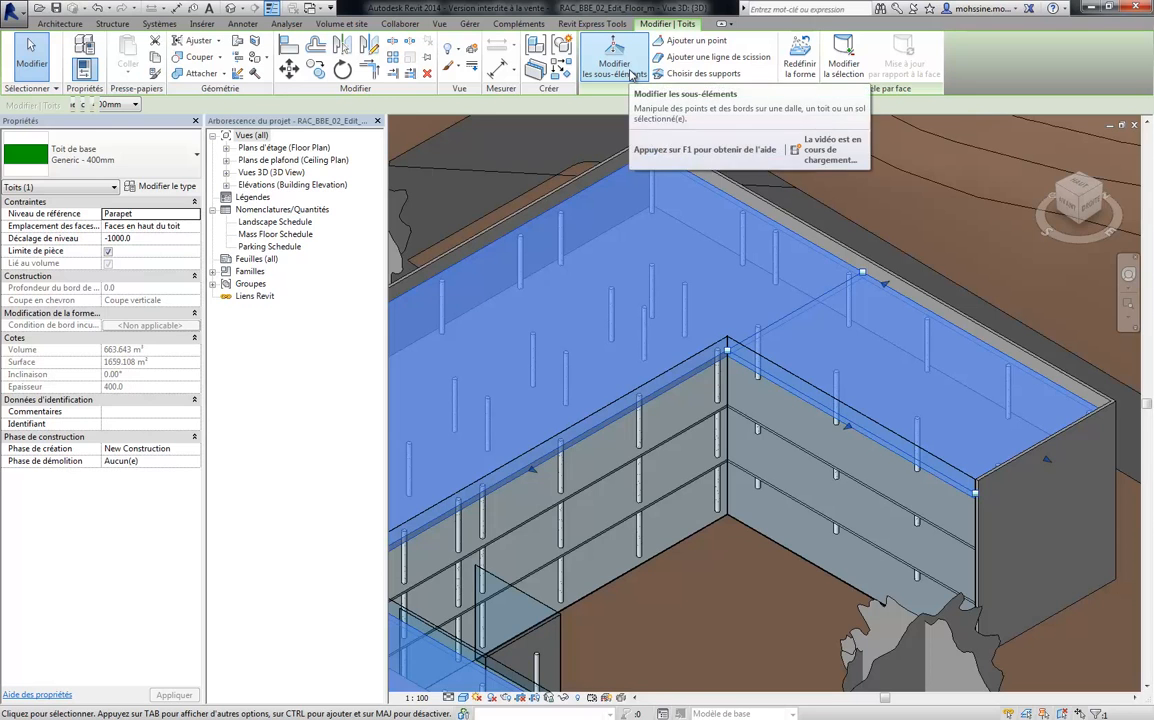
pyautogui.click(630, 75)
pyautogui.scroll(2, 830, 425)
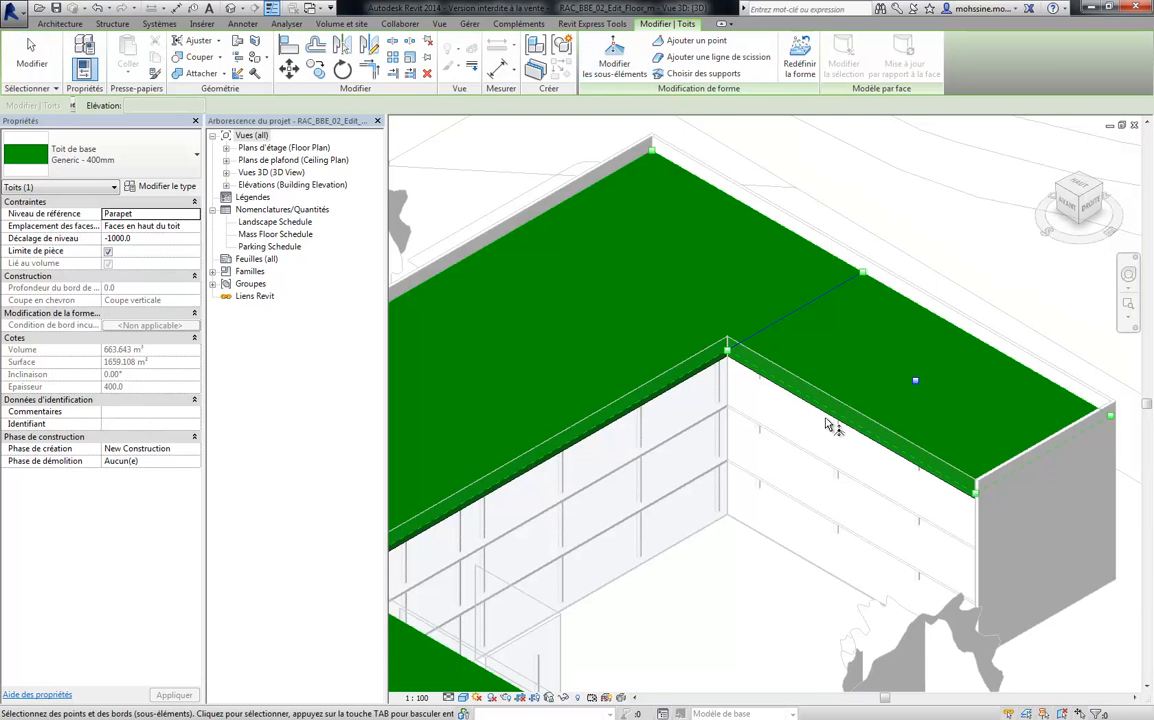
pyautogui.scroll(1, 831, 423)
pyautogui.moveTo(828, 415); pyautogui.dragTo(726, 425, button='middle')
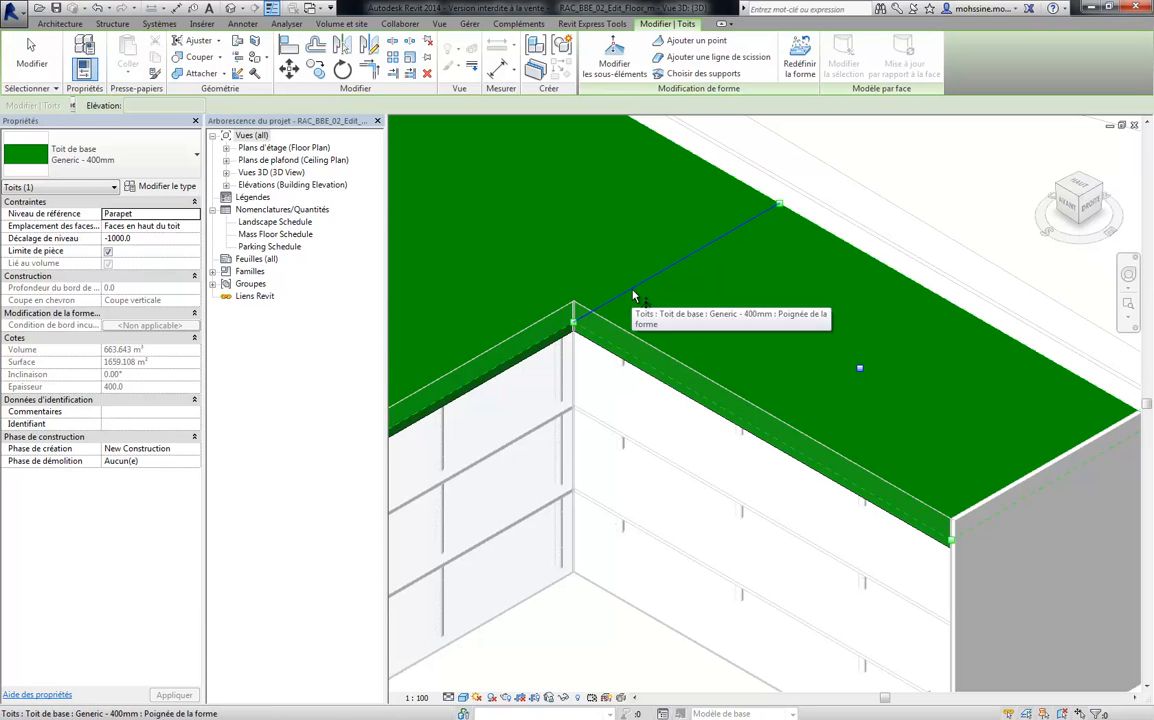
pyautogui.click(648, 372)
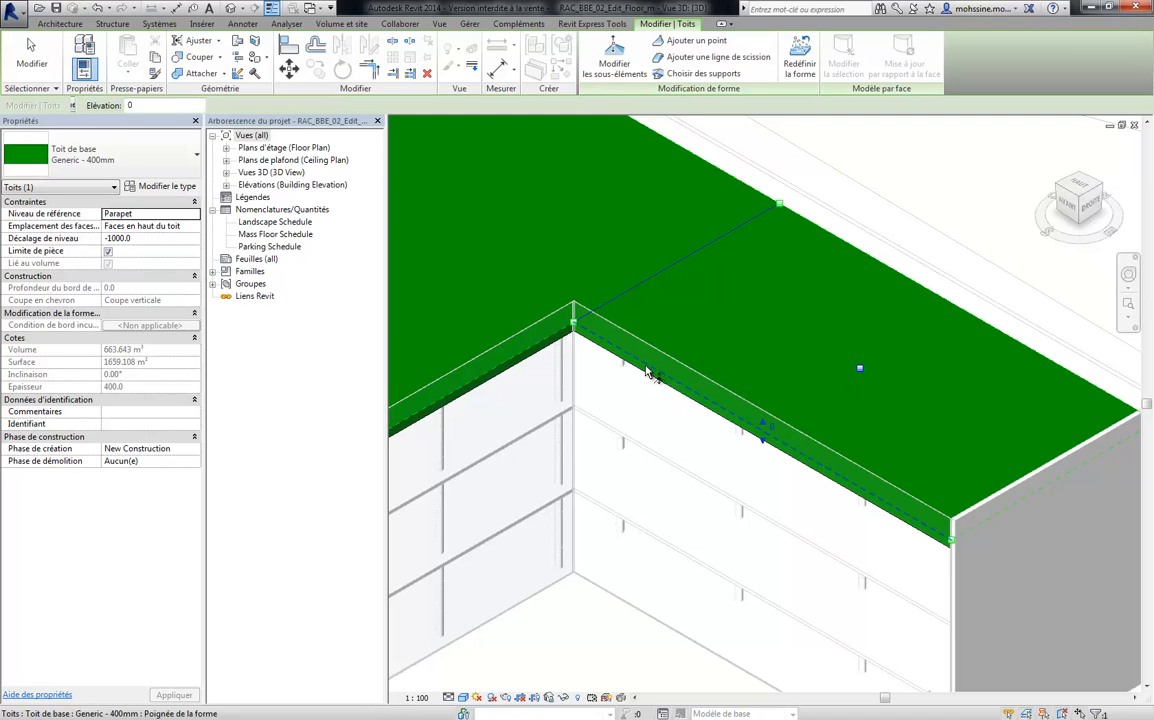
pyautogui.click(773, 434)
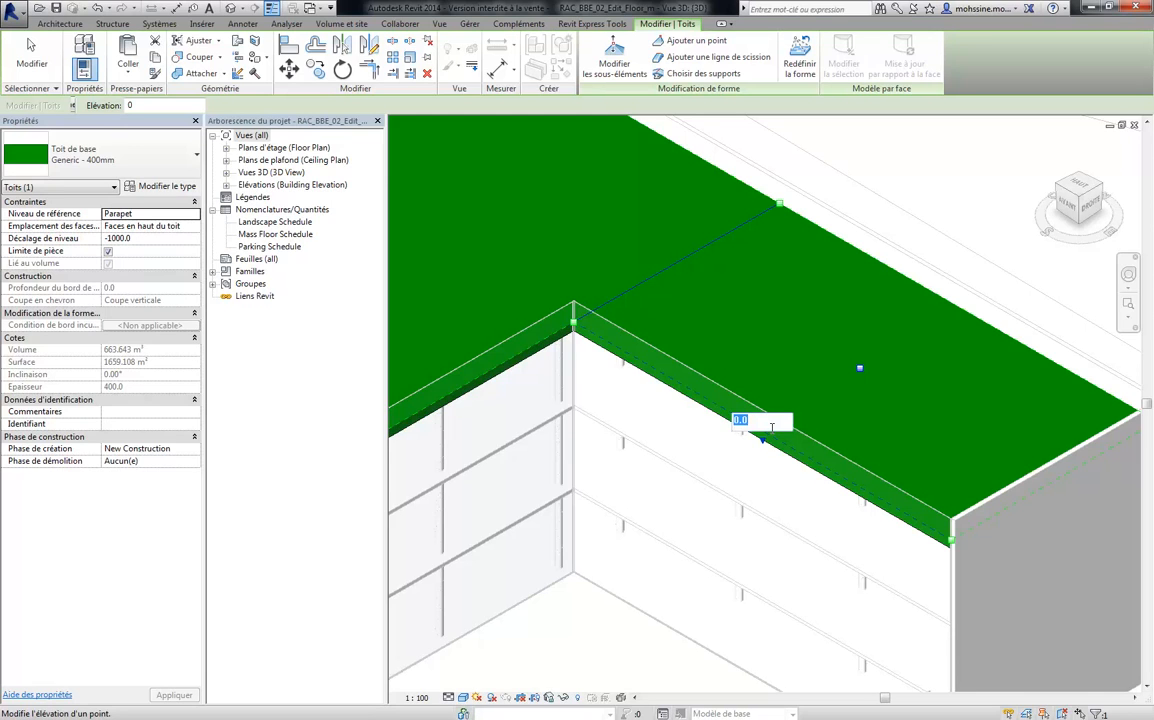
pyautogui.write('1500')
pyautogui.press('Return')
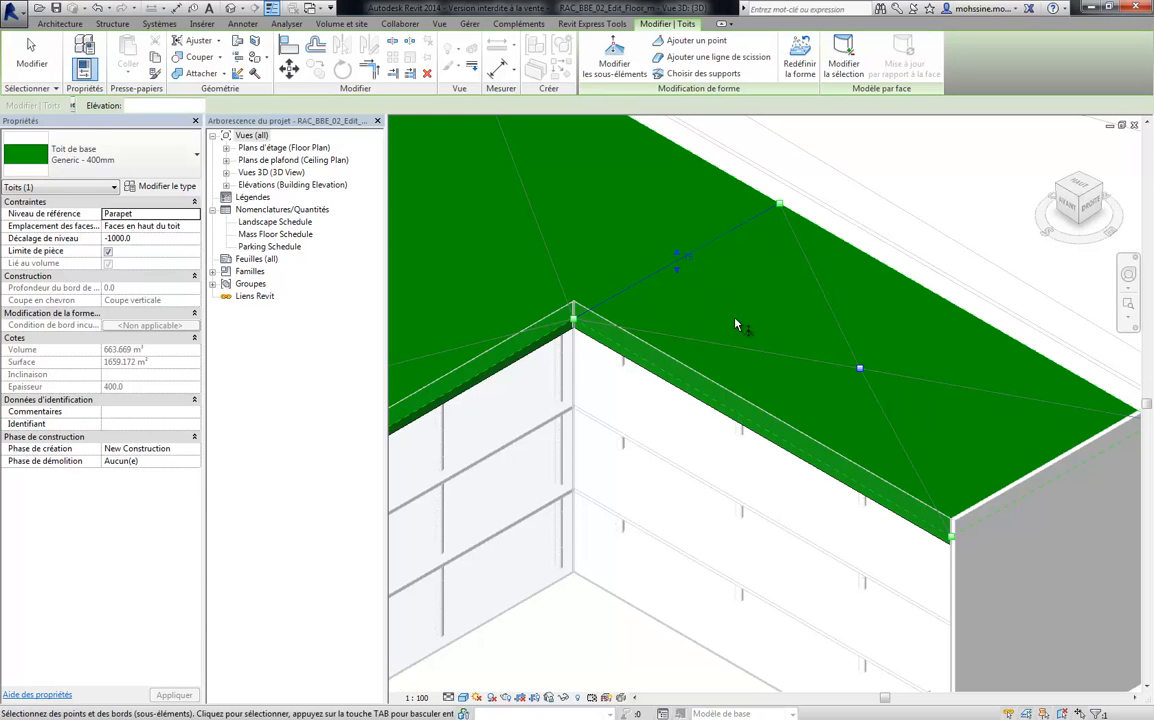
# Set the elevations of the split line and the short wing's long outer edge to 150 mm each.
pyautogui.click(677, 271)
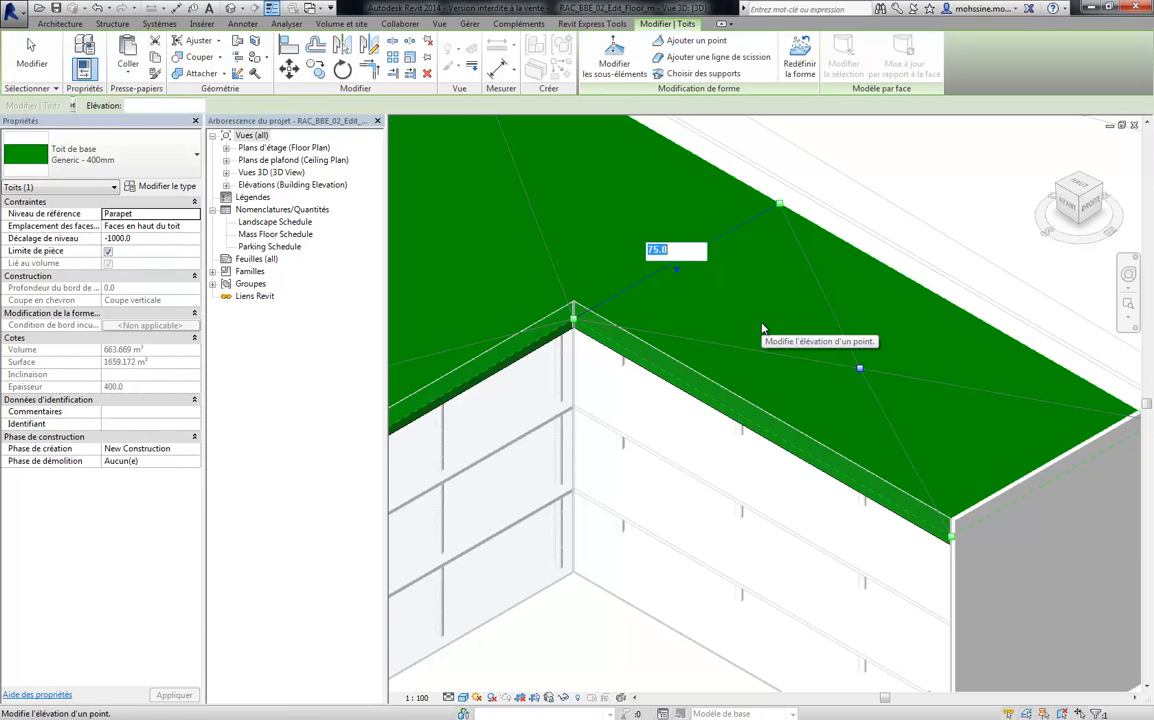
pyautogui.write('15')
pyautogui.press('Return')
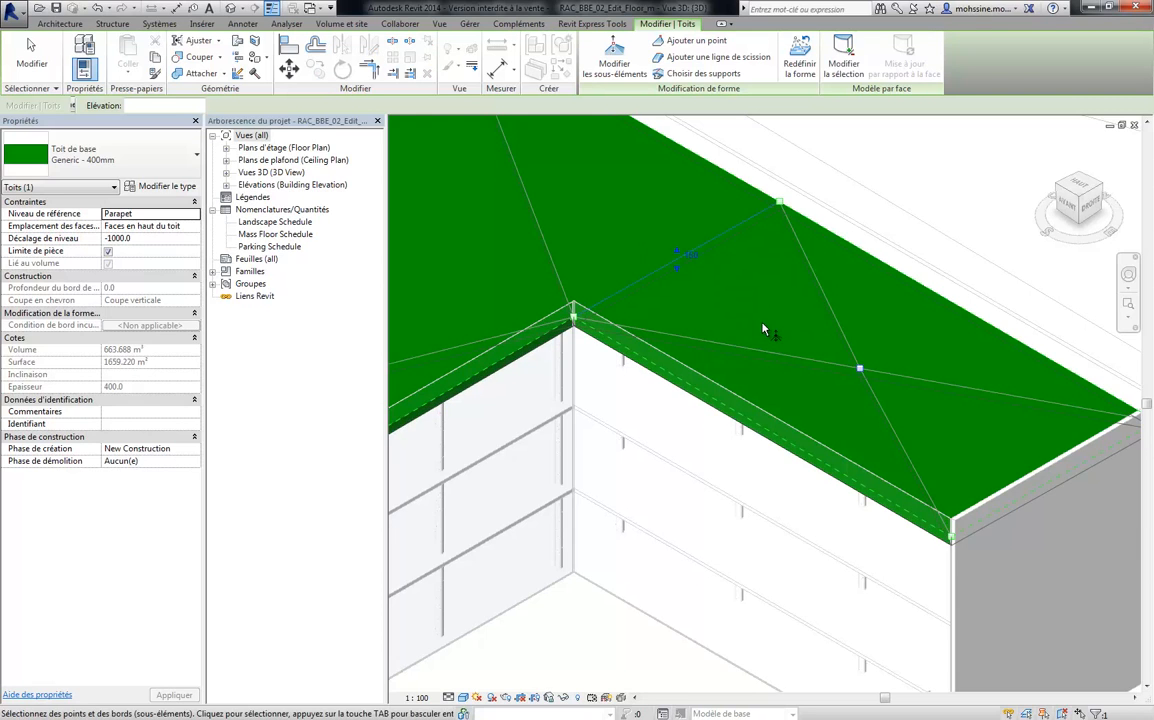
pyautogui.click(868, 254)
pyautogui.click(979, 307)
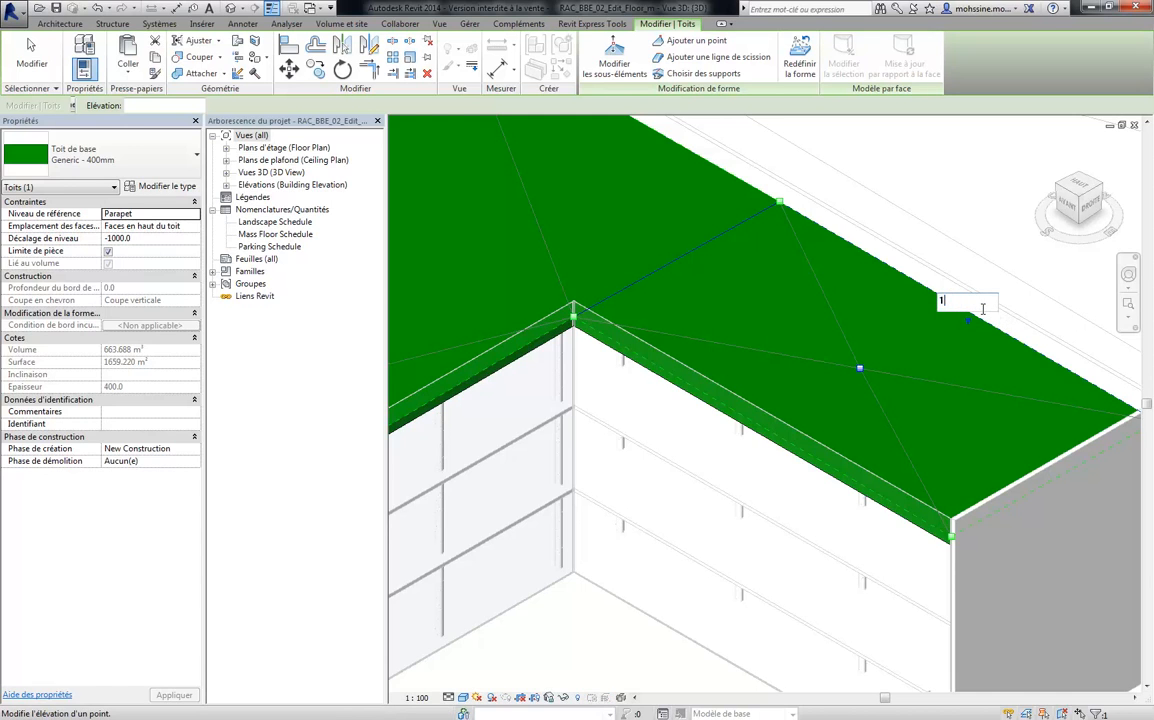
pyautogui.write('150')
pyautogui.press('Return')
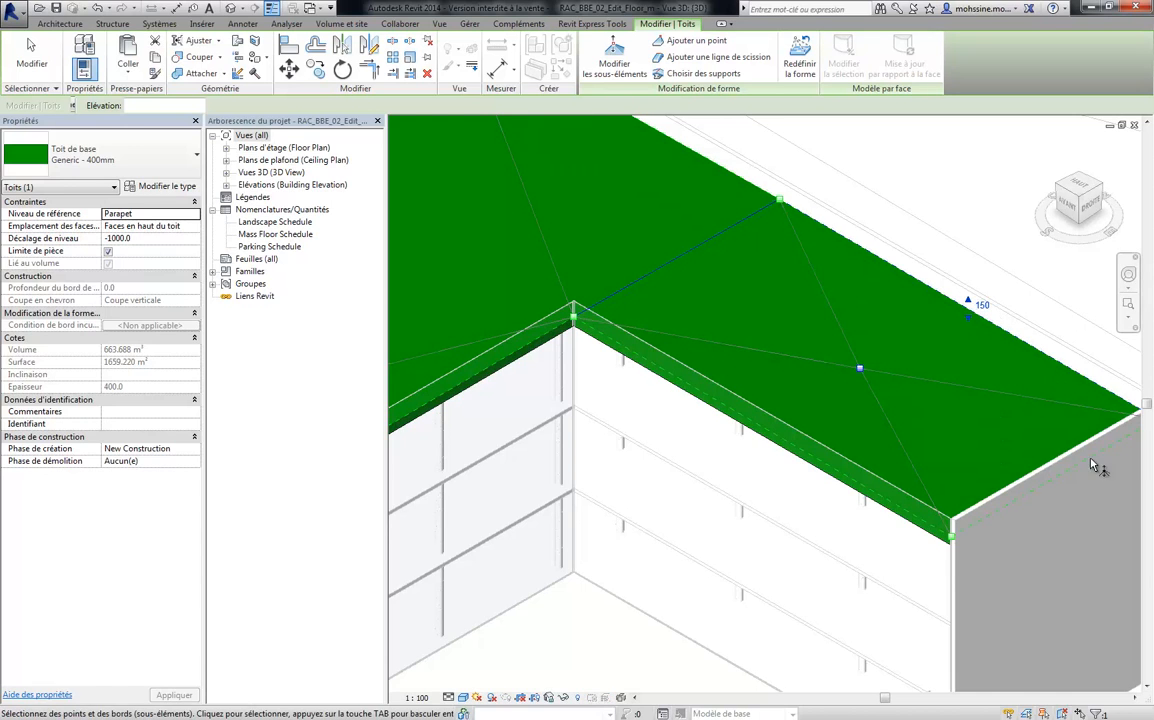
# Set the elevation of the short wing's end edge to 150 mm and finish editing the roof shape.
pyautogui.click(1025, 498)
pyautogui.moveTo(1052, 513); pyautogui.dragTo(939, 446, button='middle')
pyautogui.scroll(2, 937, 435)
pyautogui.scroll(-1, 820, 488)
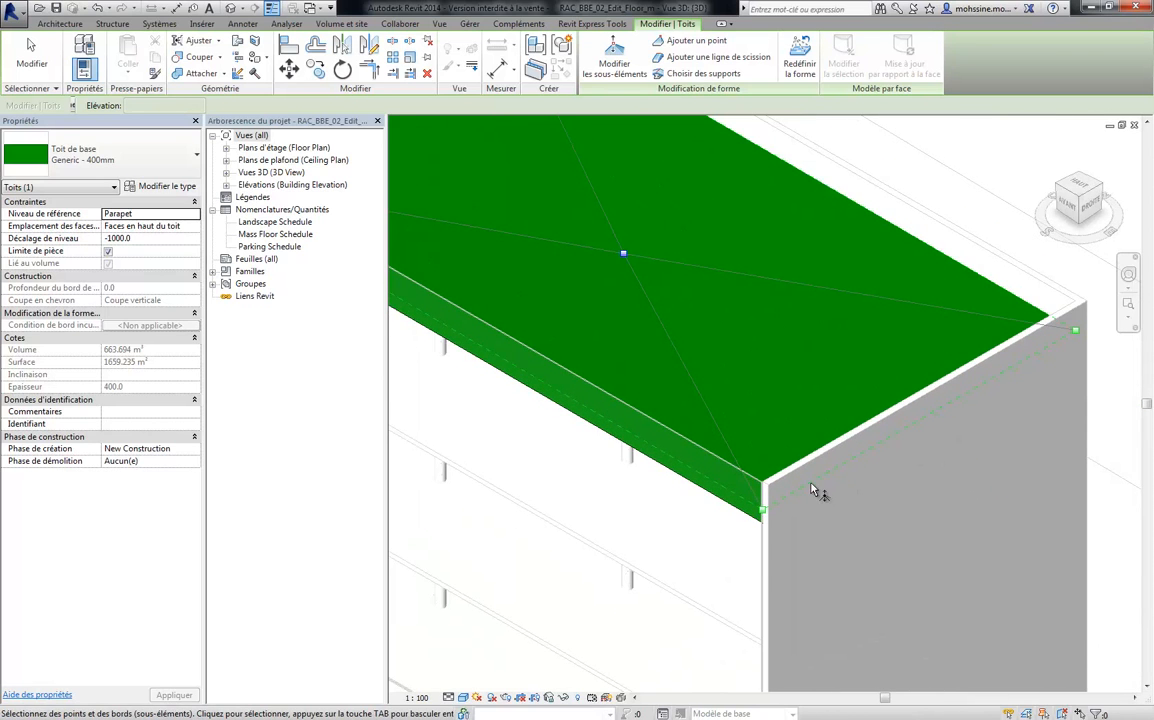
pyautogui.scroll(-1, 815, 490)
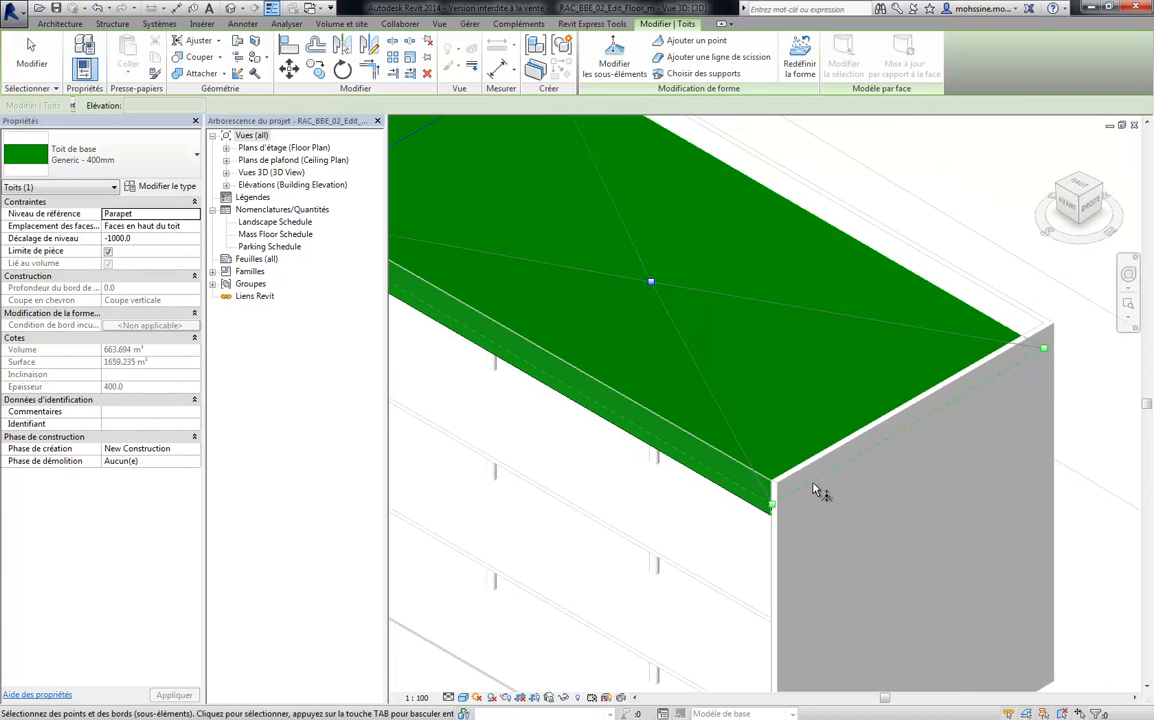
pyautogui.keyDown('shift'); pyautogui.moveTo(815, 490); pyautogui.dragTo(850, 456, button='middle'); pyautogui.keyUp('shift')
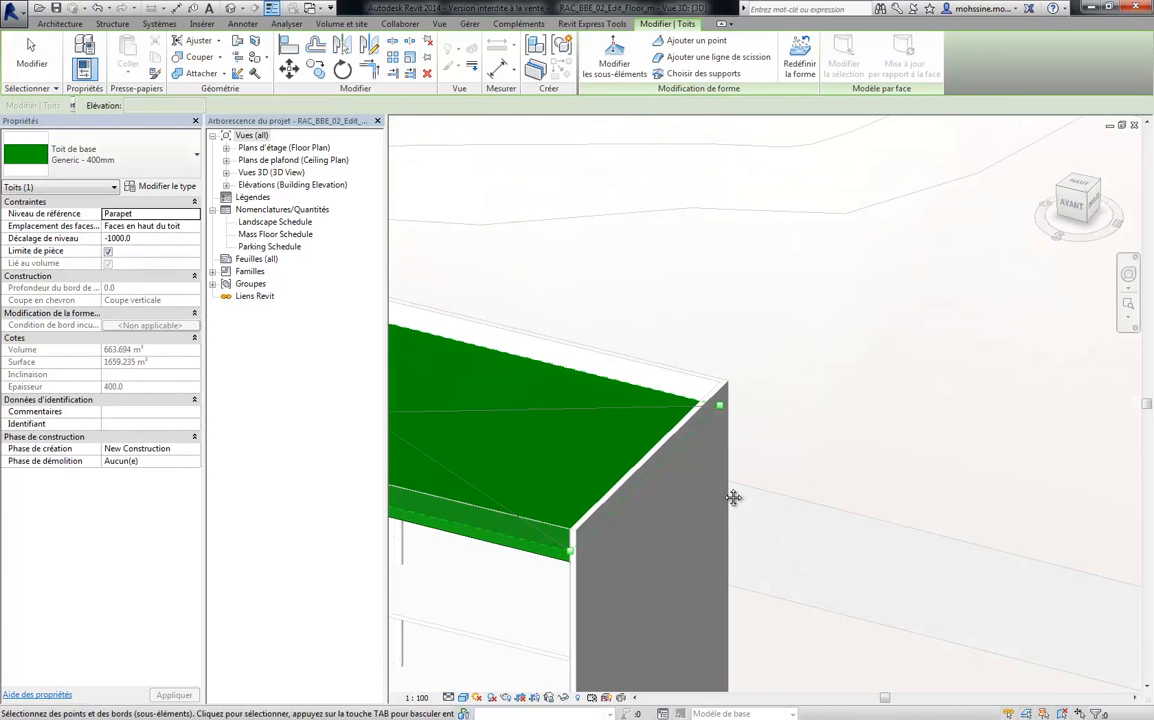
pyautogui.keyDown('shift'); pyautogui.moveTo(734, 495); pyautogui.dragTo(860, 541, button='middle'); pyautogui.keyUp('shift')
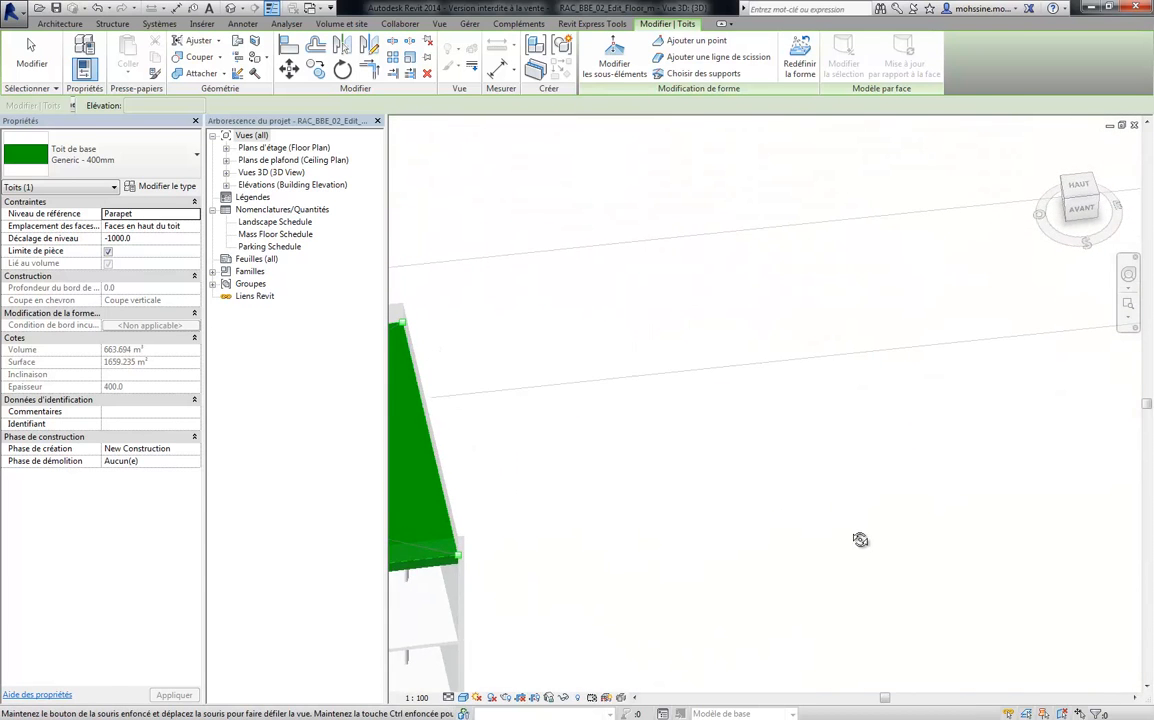
pyautogui.keyDown('shift'); pyautogui.moveTo(795, 510); pyautogui.dragTo(727, 426, button='middle'); pyautogui.keyUp('shift')
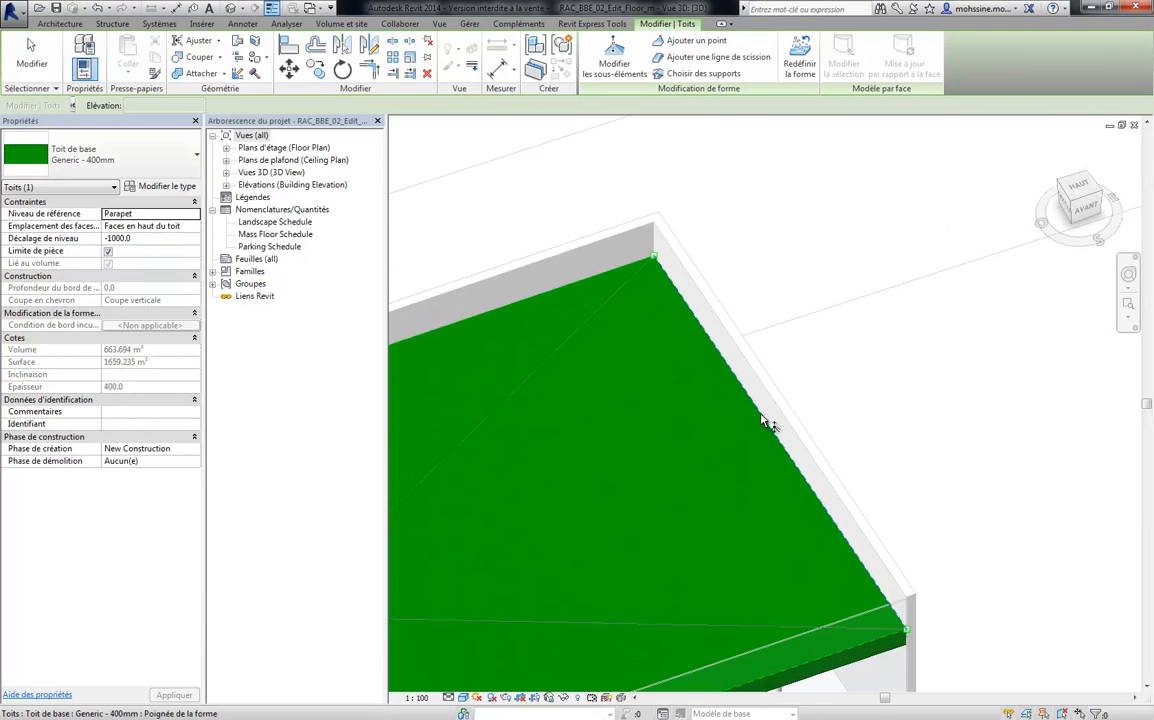
pyautogui.click(768, 425)
pyautogui.click(795, 440)
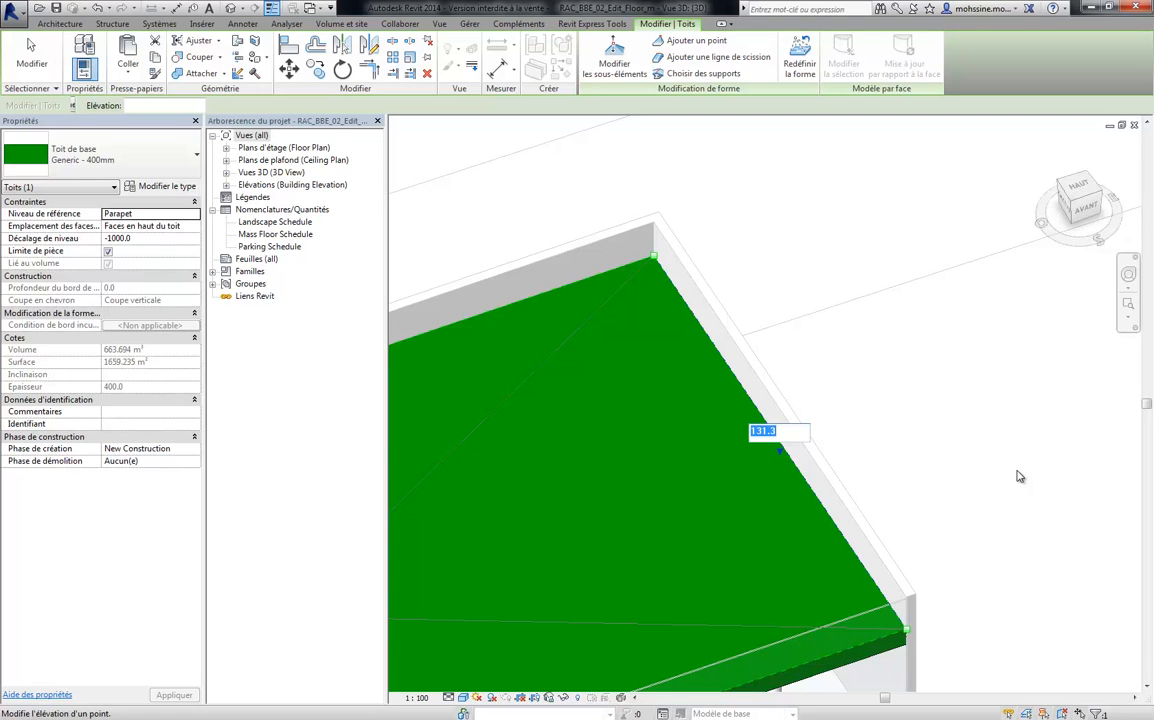
pyautogui.write('150')
pyautogui.press('Return')
pyautogui.scroll(-6, 985, 391)
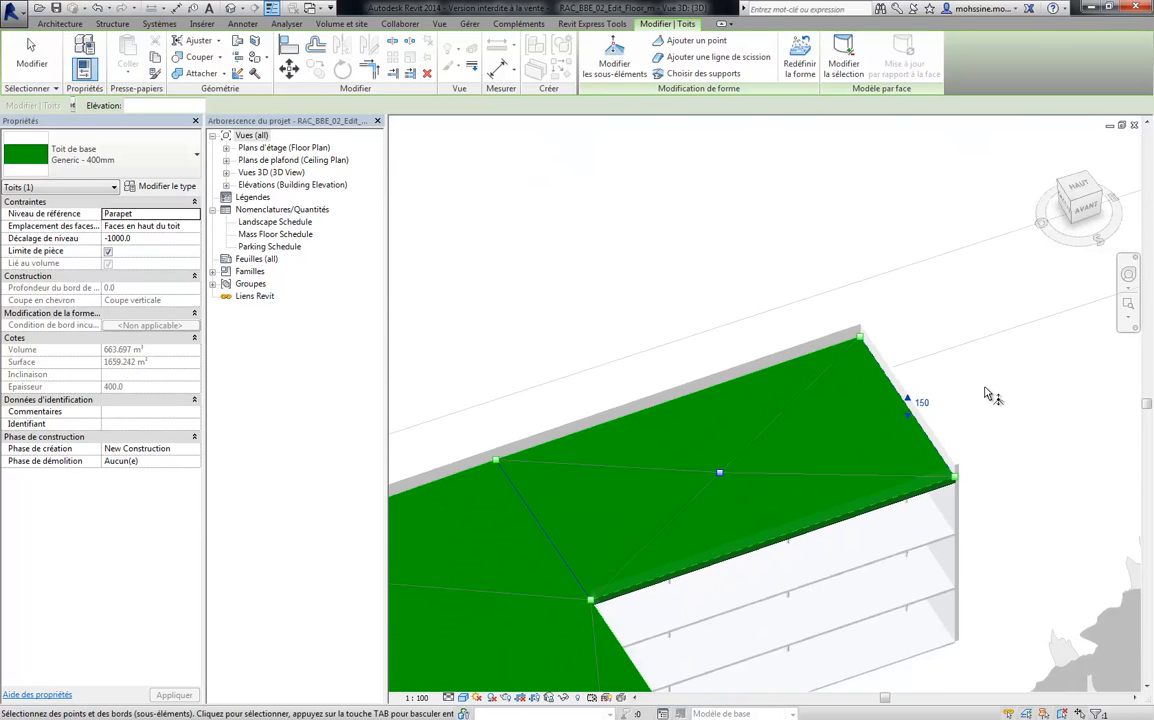
pyautogui.click(30, 58)
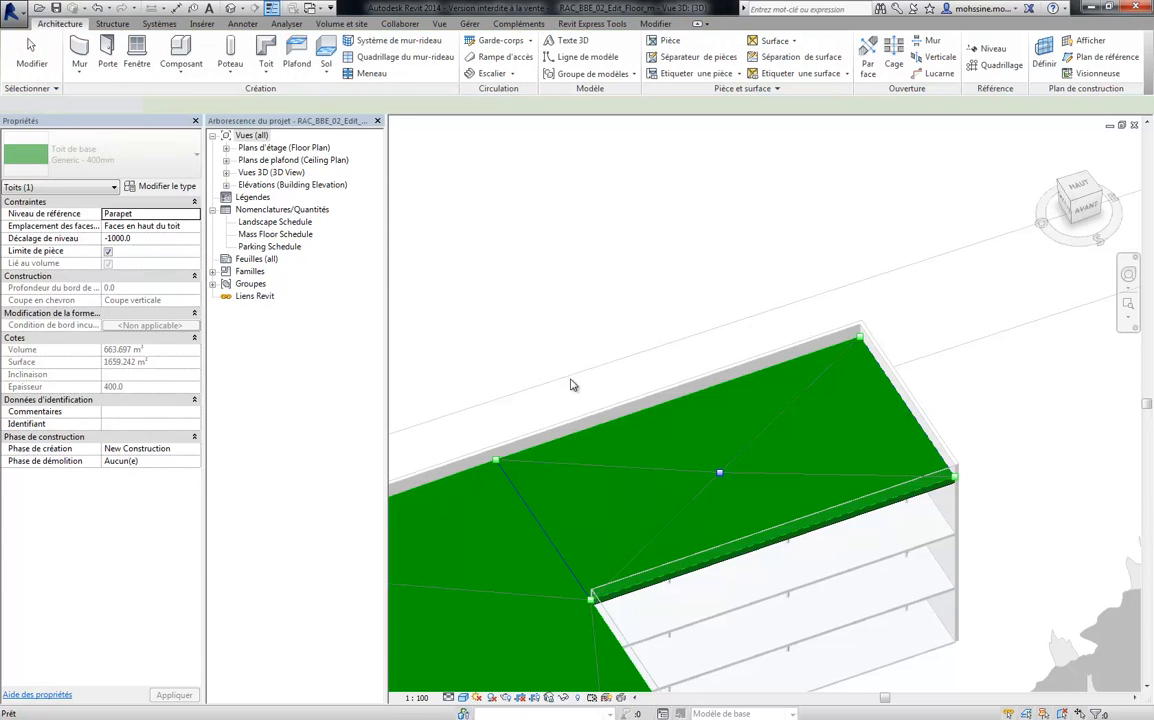
# Examine the reshaped short roof wing, including its split line, centre point and fold lines.
pyautogui.scroll(-3, 681, 407)
pyautogui.moveTo(889, 546); pyautogui.dragTo(812, 446, button='middle')
pyautogui.scroll(-1, 901, 501)
pyautogui.moveTo(852, 400); pyautogui.dragTo(784, 447, button='middle')
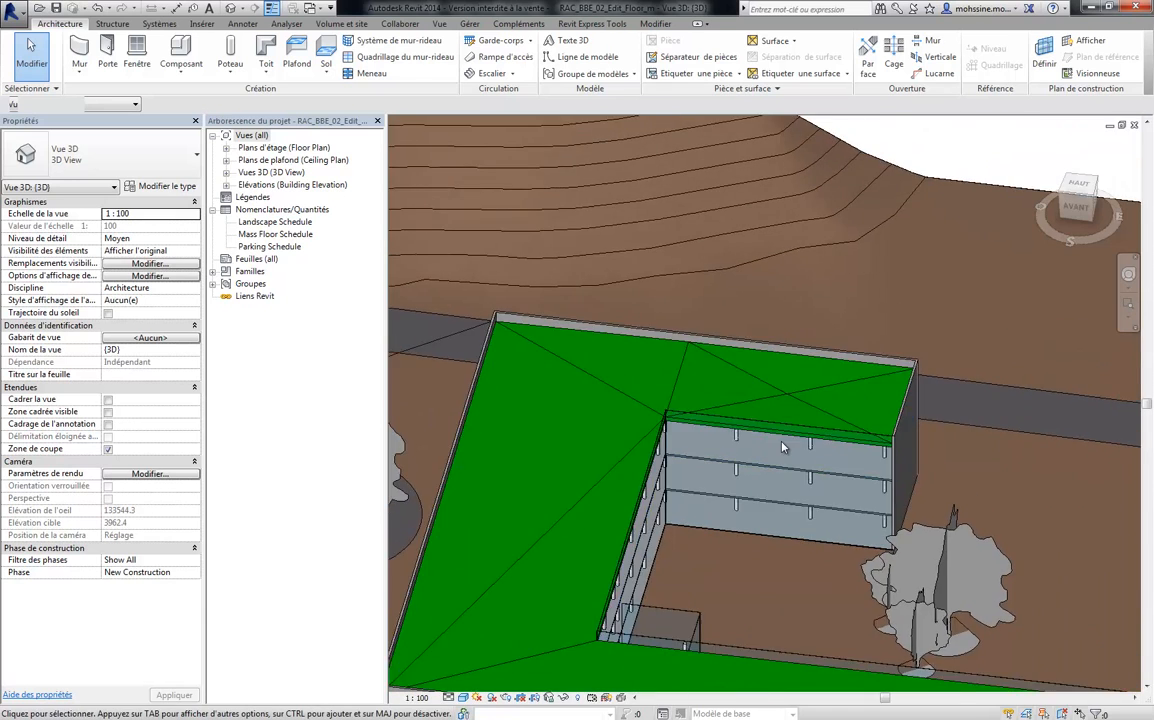
pyautogui.scroll(2, 784, 447)
pyautogui.scroll(2, 660, 410)
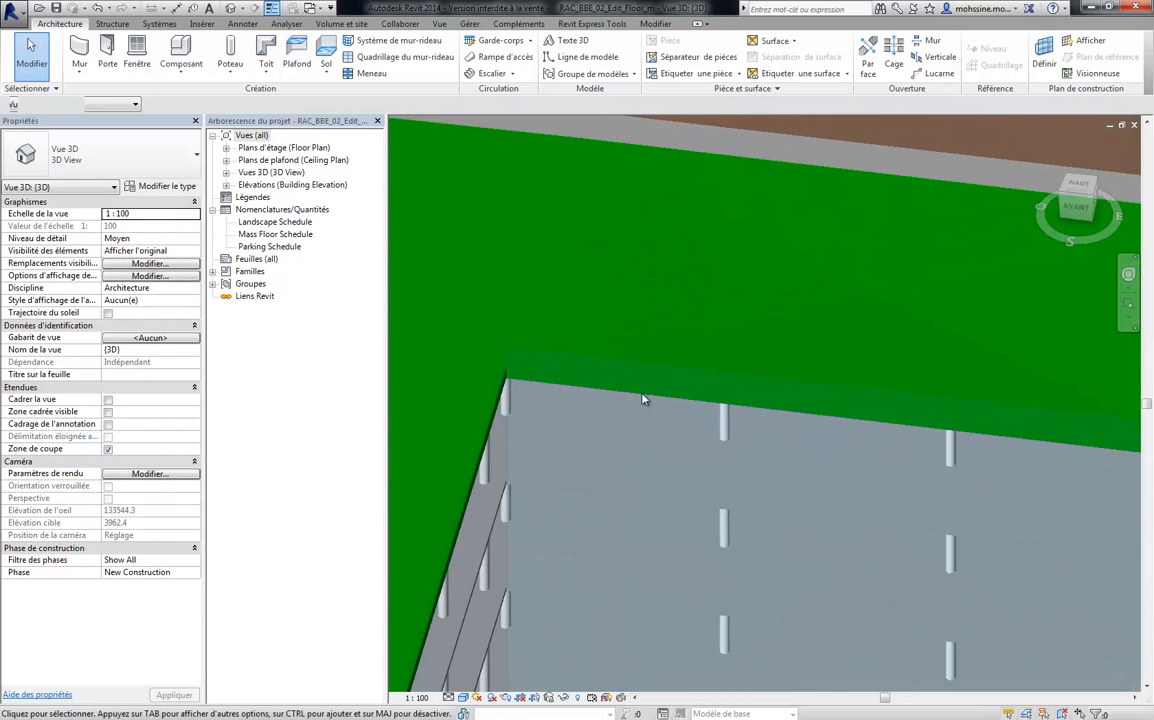
pyautogui.click(643, 397)
pyautogui.scroll(-3, 600, 385)
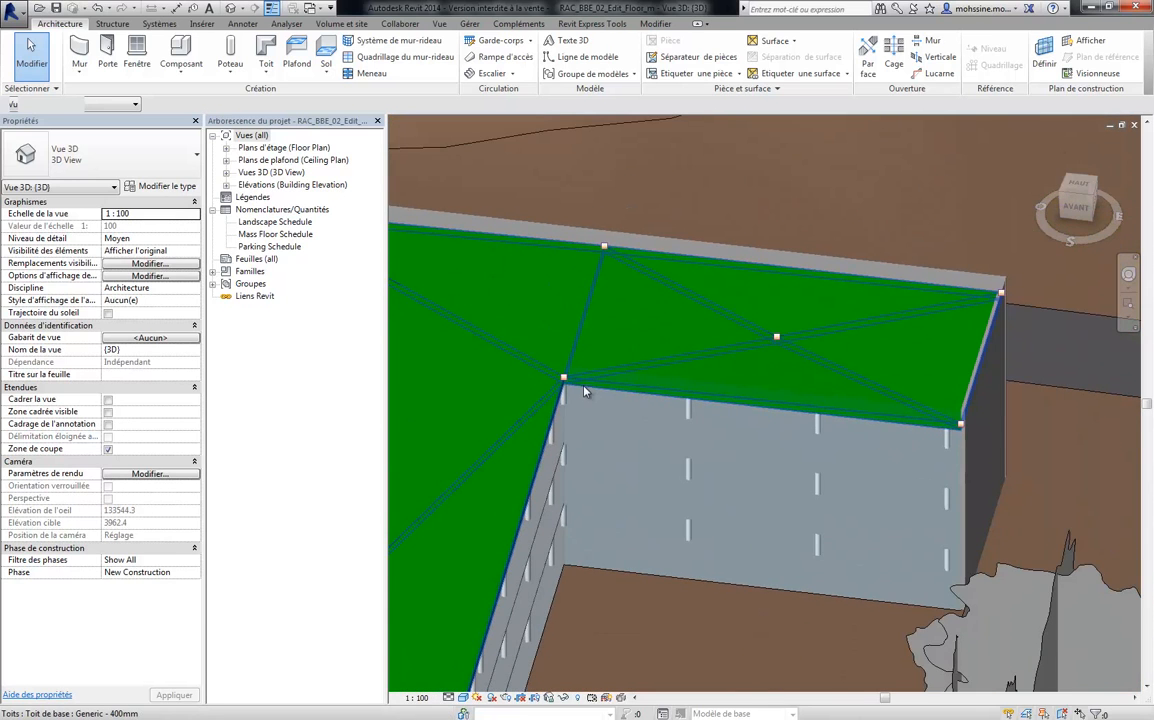
pyautogui.press('Escape')
pyautogui.click(930, 422)
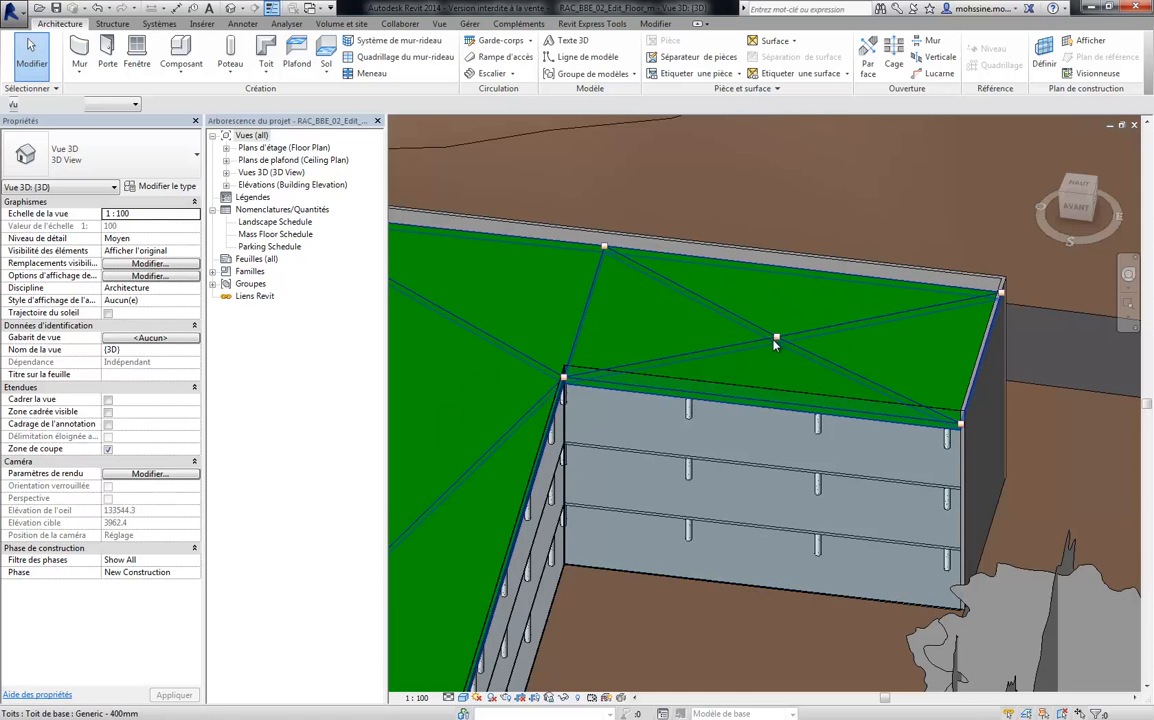
pyautogui.press('Escape')
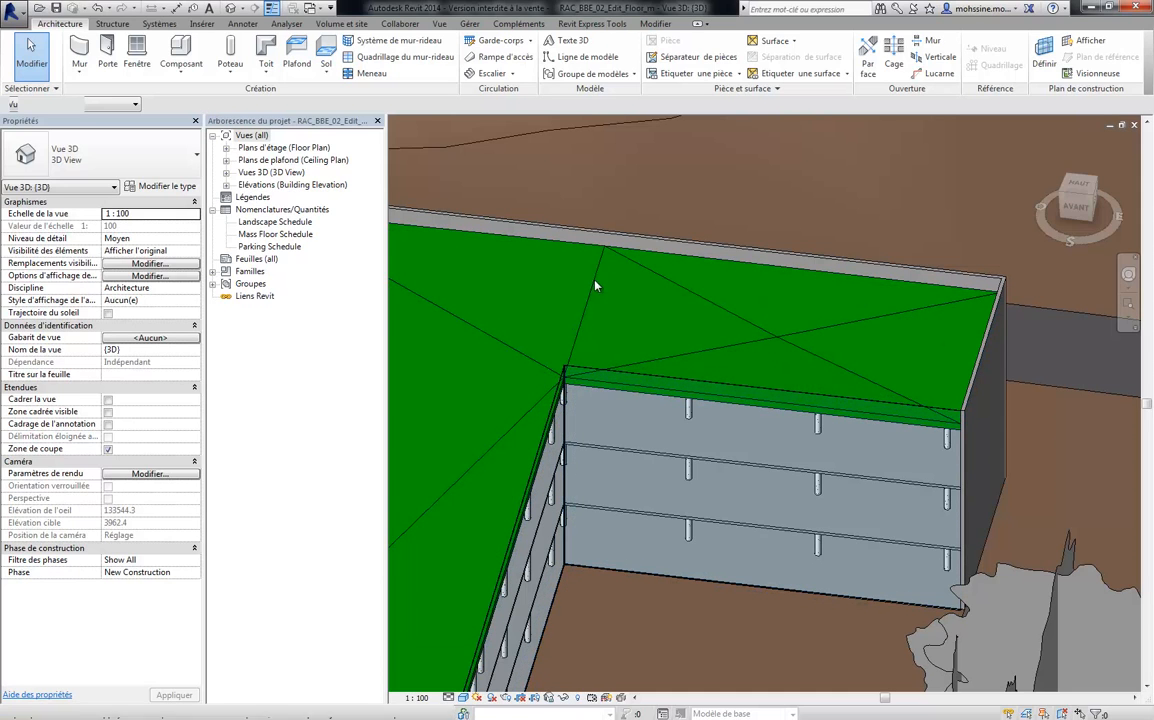
pyautogui.click(589, 310)
pyautogui.press('Escape')
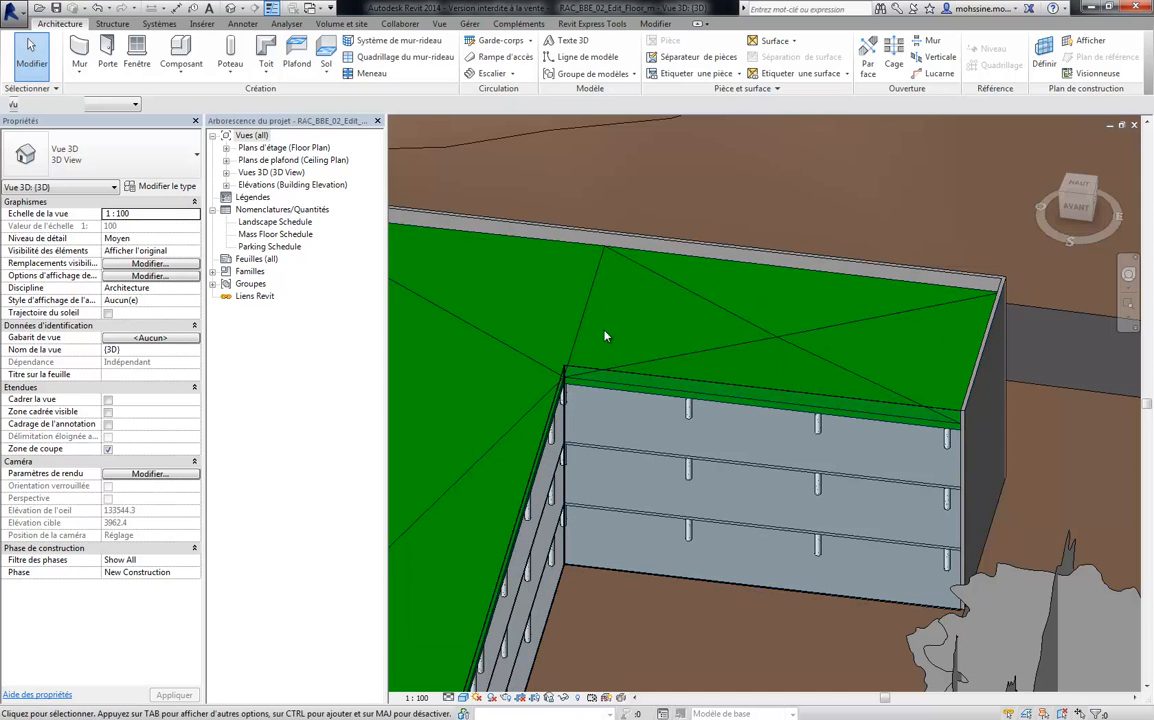
pyautogui.scroll(3, 752, 319)
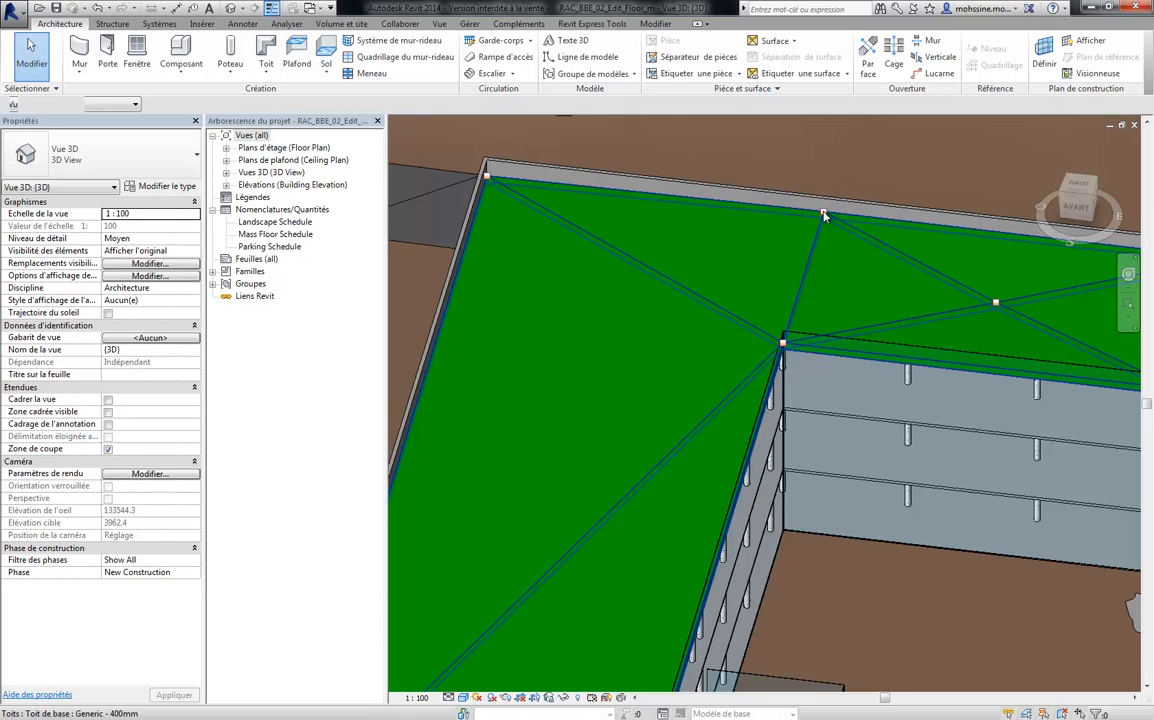
pyautogui.scroll(-5, 661, 344)
pyautogui.moveTo(742, 427); pyautogui.dragTo(684, 399, button='middle')
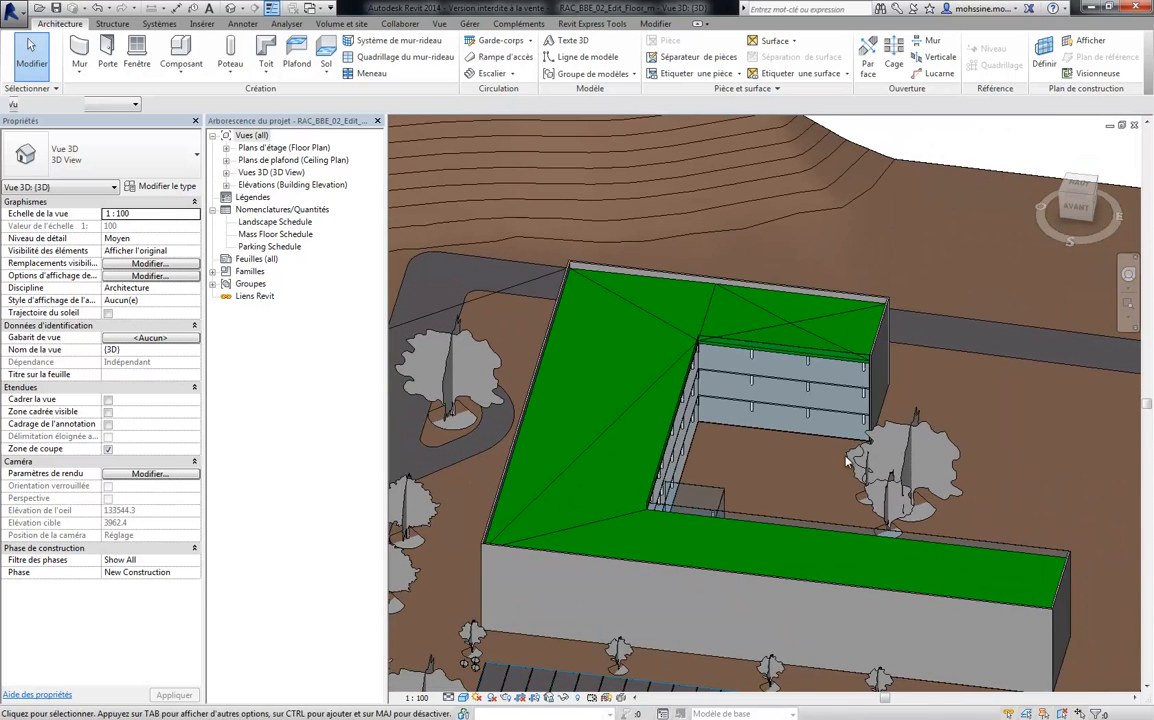
pyautogui.moveTo(900, 449); pyautogui.dragTo(837, 477, button='middle')
pyautogui.scroll(1, 762, 427)
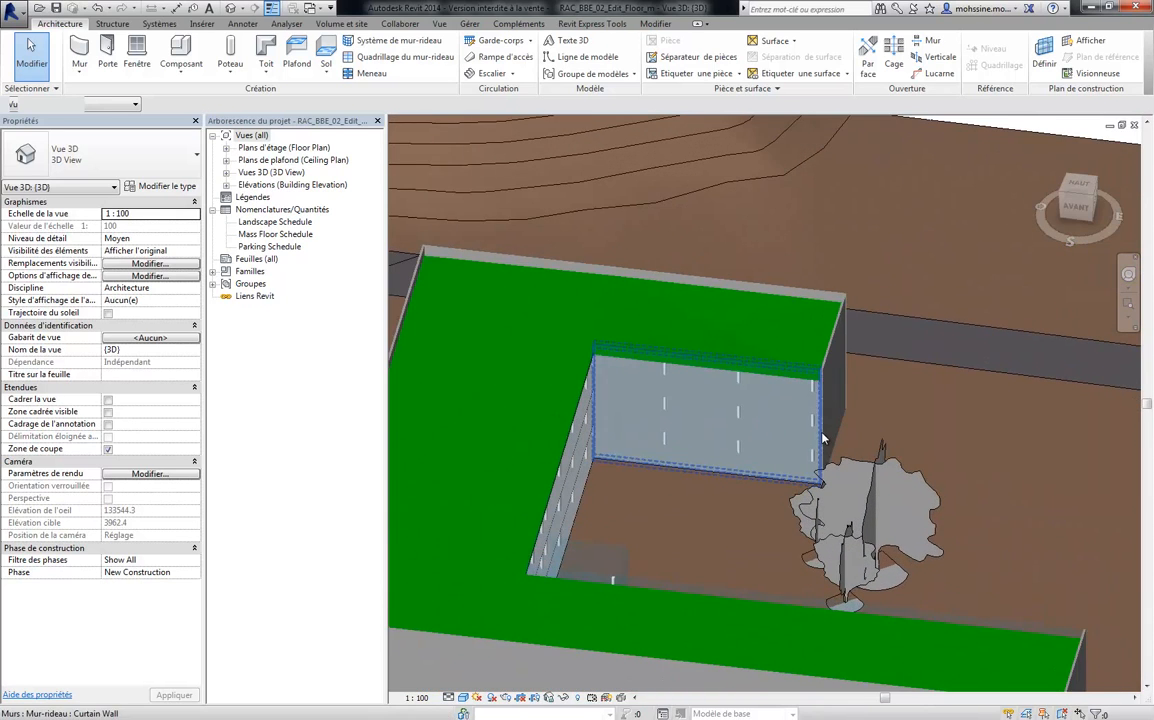
pyautogui.scroll(1, 765, 430)
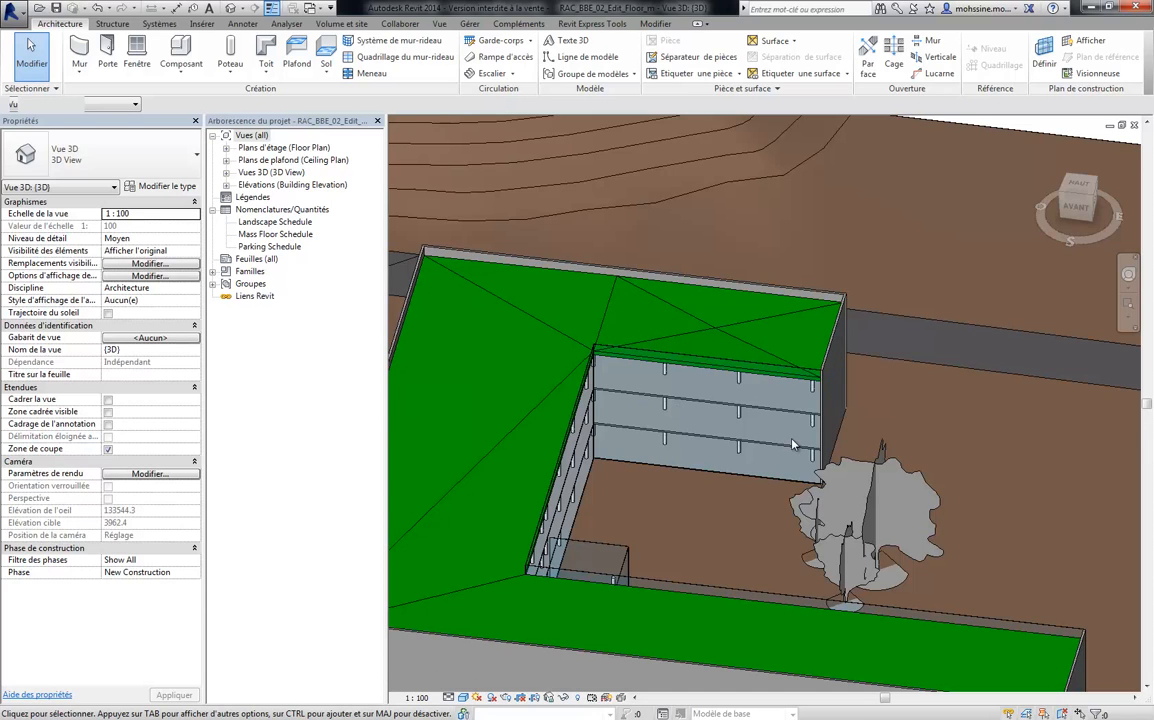
# Open the Roof floor plan at the short wing.
pyautogui.click(226, 148)
pyautogui.doubleClick(260, 197)
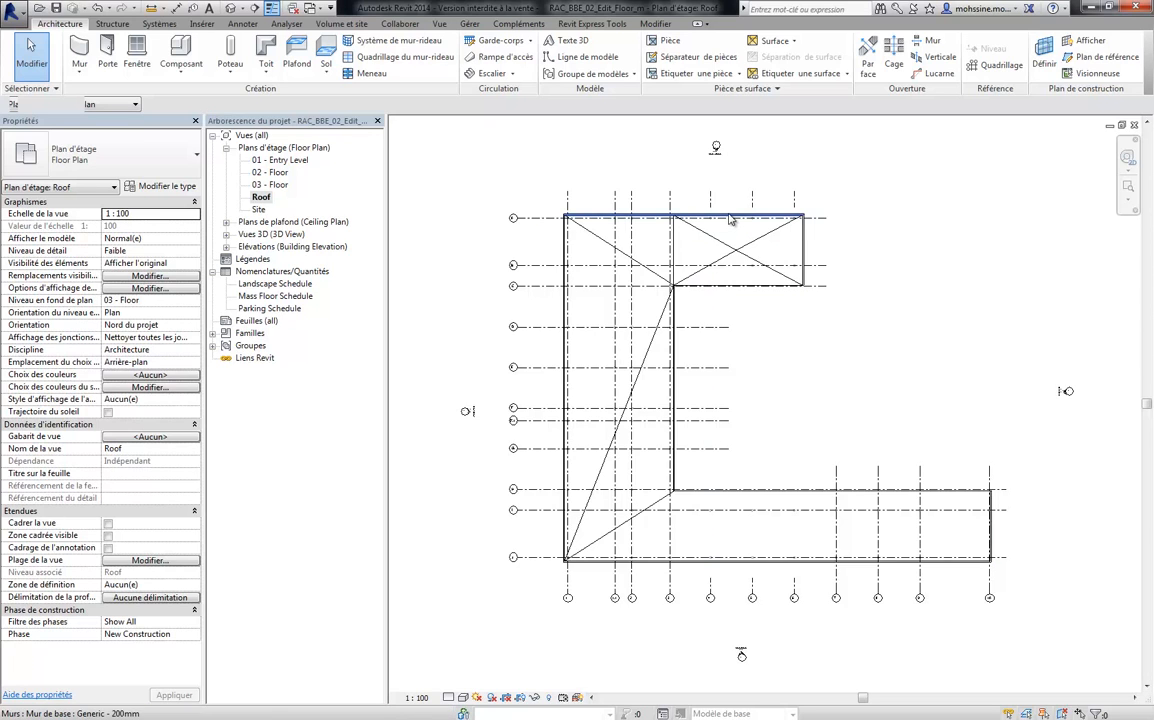
pyautogui.scroll(1, 740, 216)
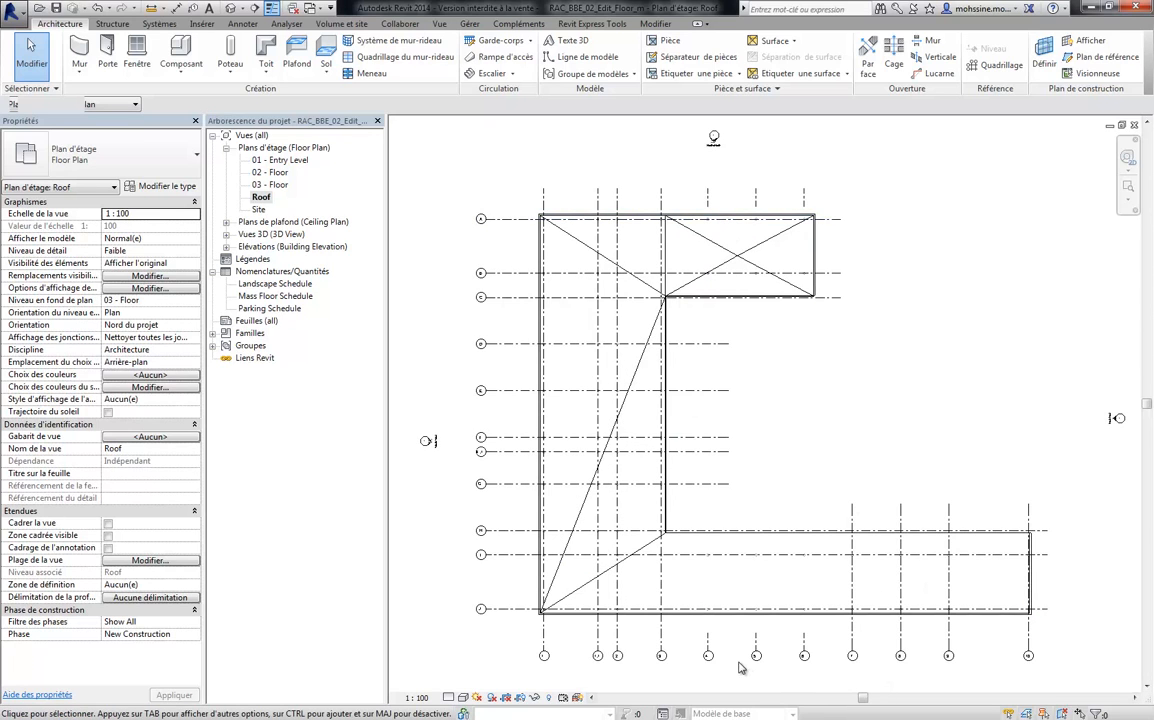
pyautogui.scroll(8, 697, 204)
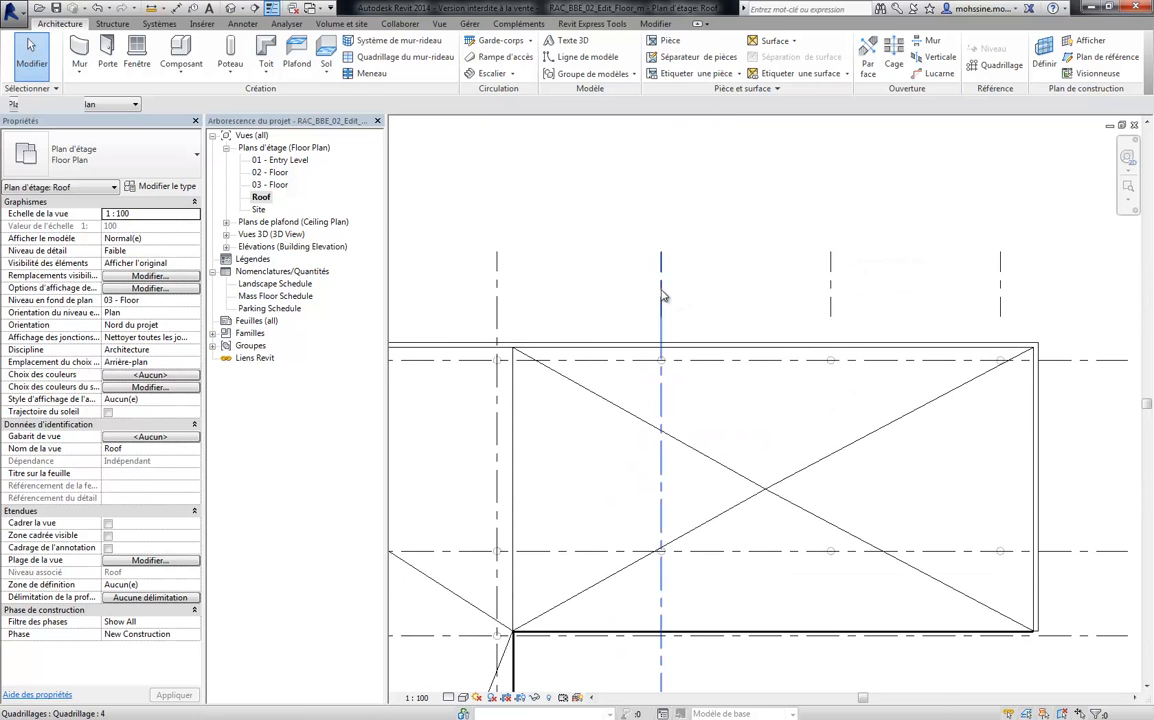
# Show the grid bubbles at the outer-side ends of grids 4 and 5 above the short wing.
pyautogui.click(662, 292)
pyautogui.press('Escape')
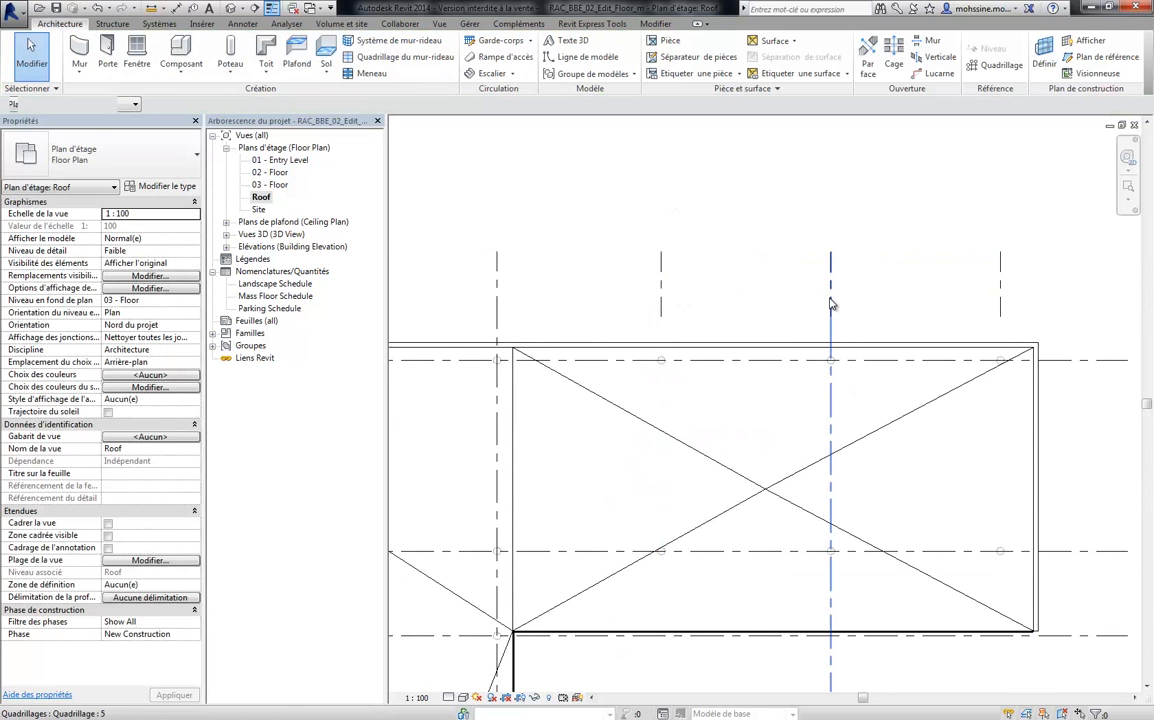
pyautogui.click(830, 304)
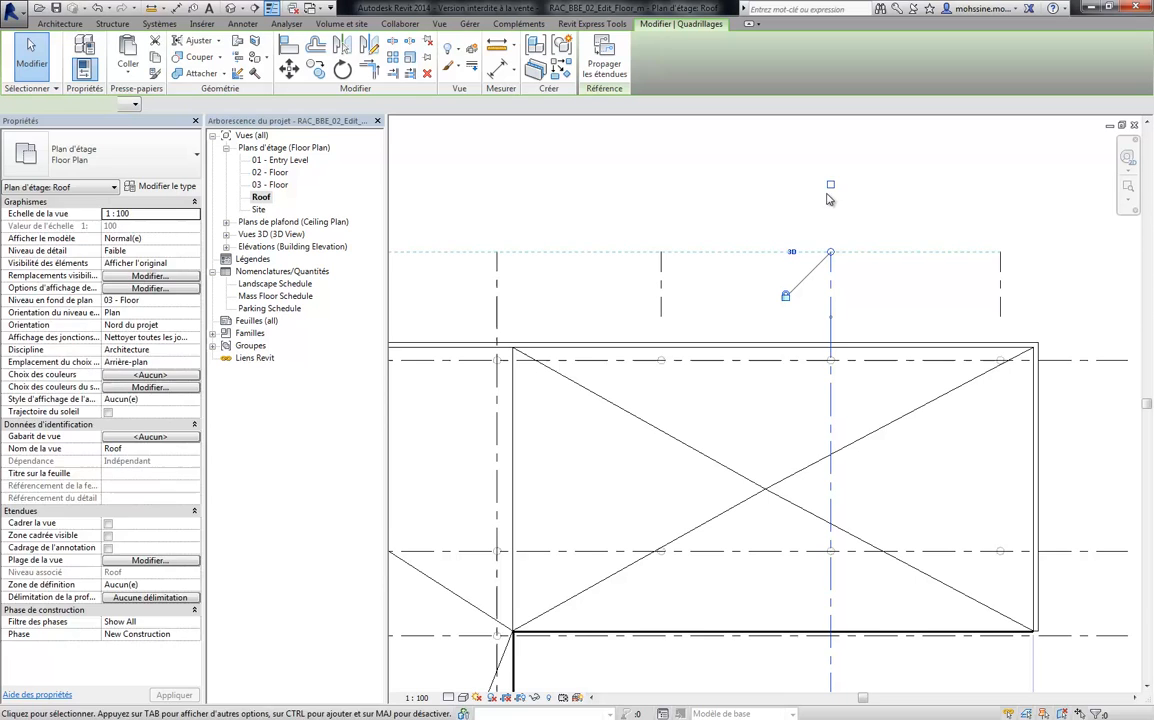
pyautogui.click(662, 296)
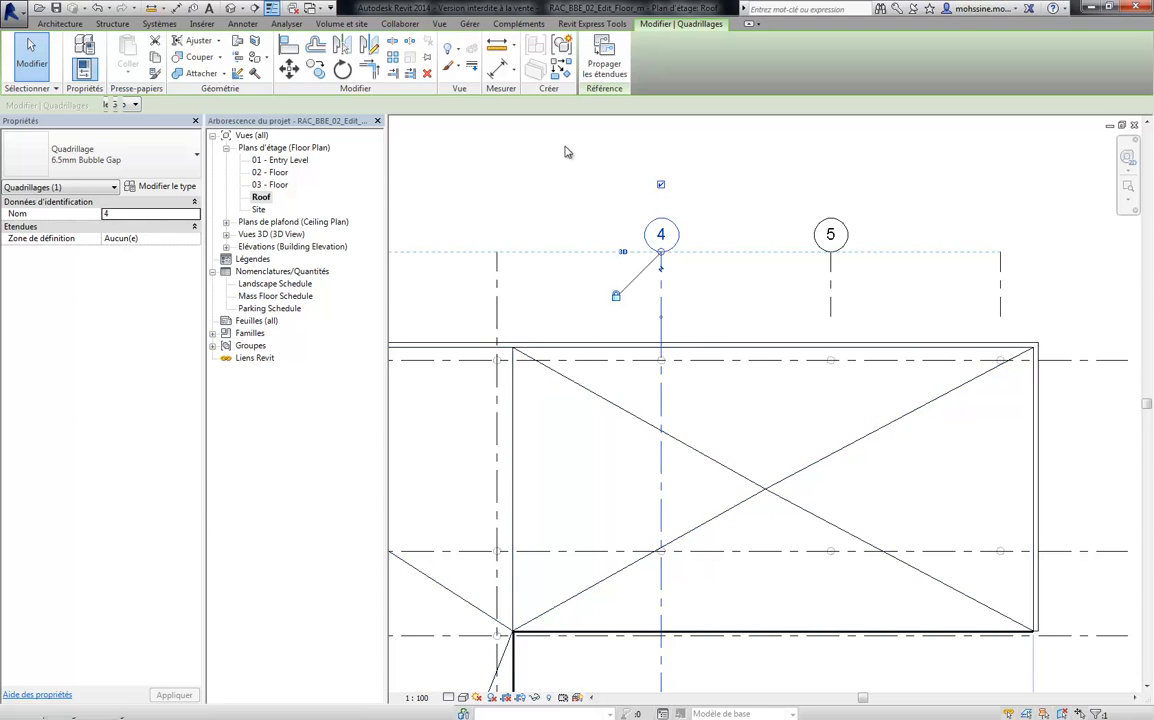
pyautogui.click(520, 158)
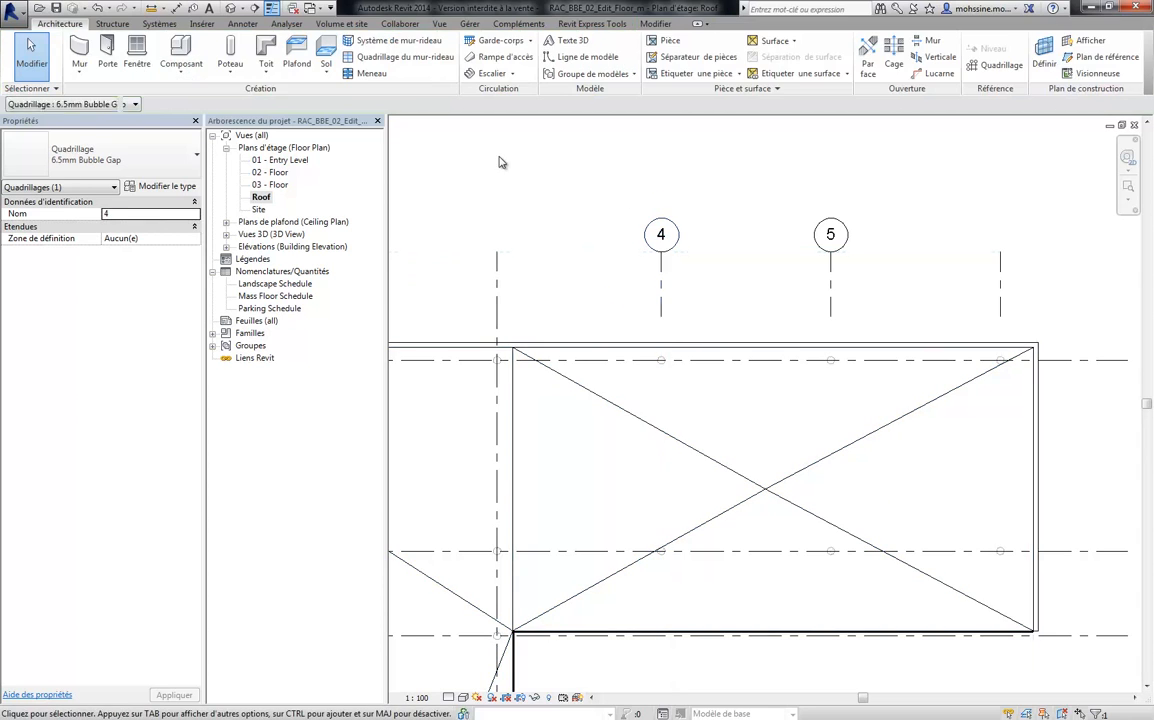
# Draw a Building Section across the short wing through its centre point, from the courtyard side past the outer wall.
pyautogui.click(255, 8)
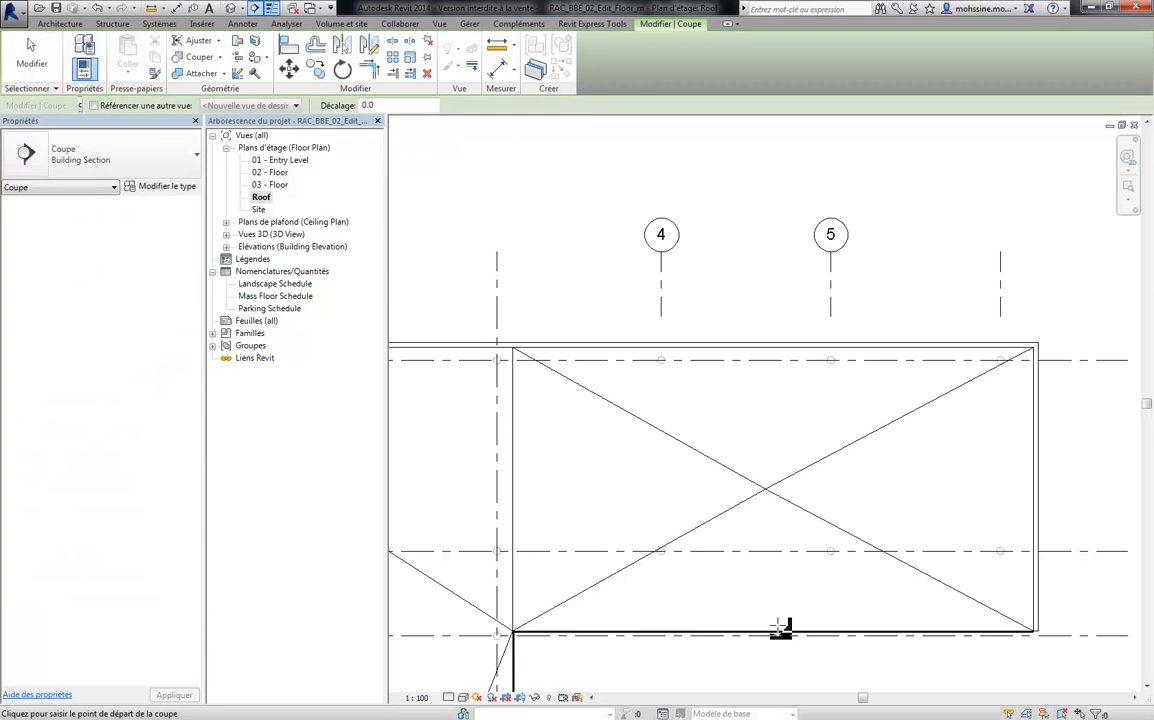
pyautogui.click(758, 551)
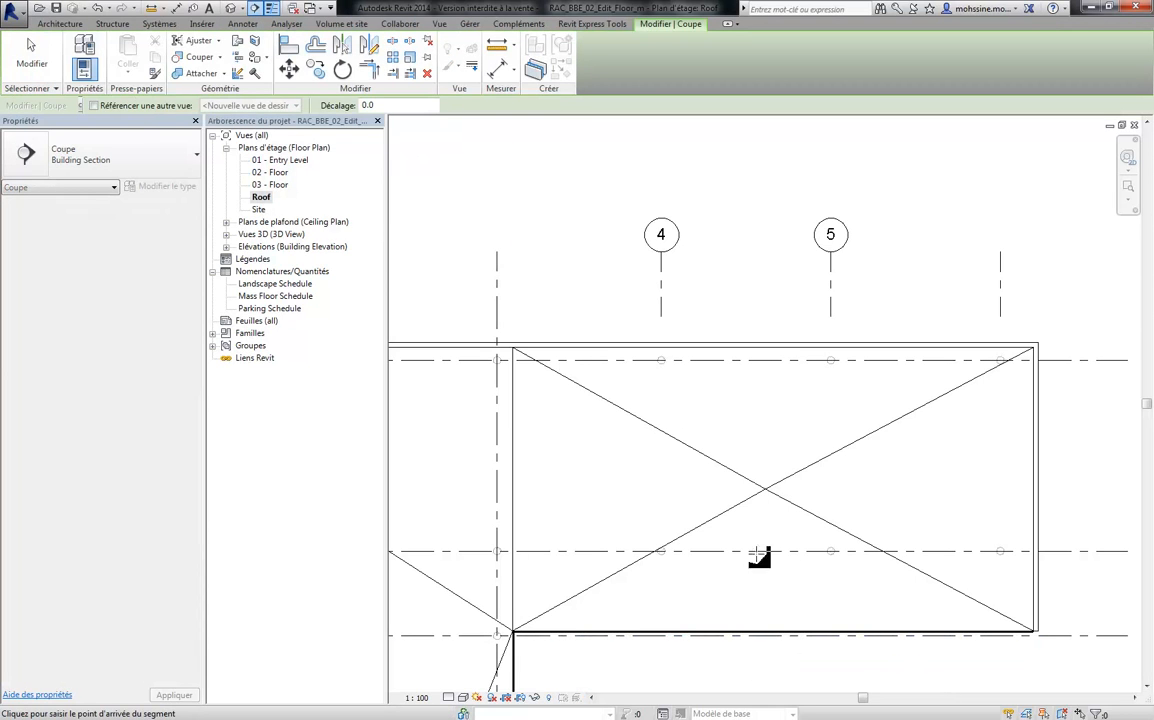
pyautogui.click(765, 275)
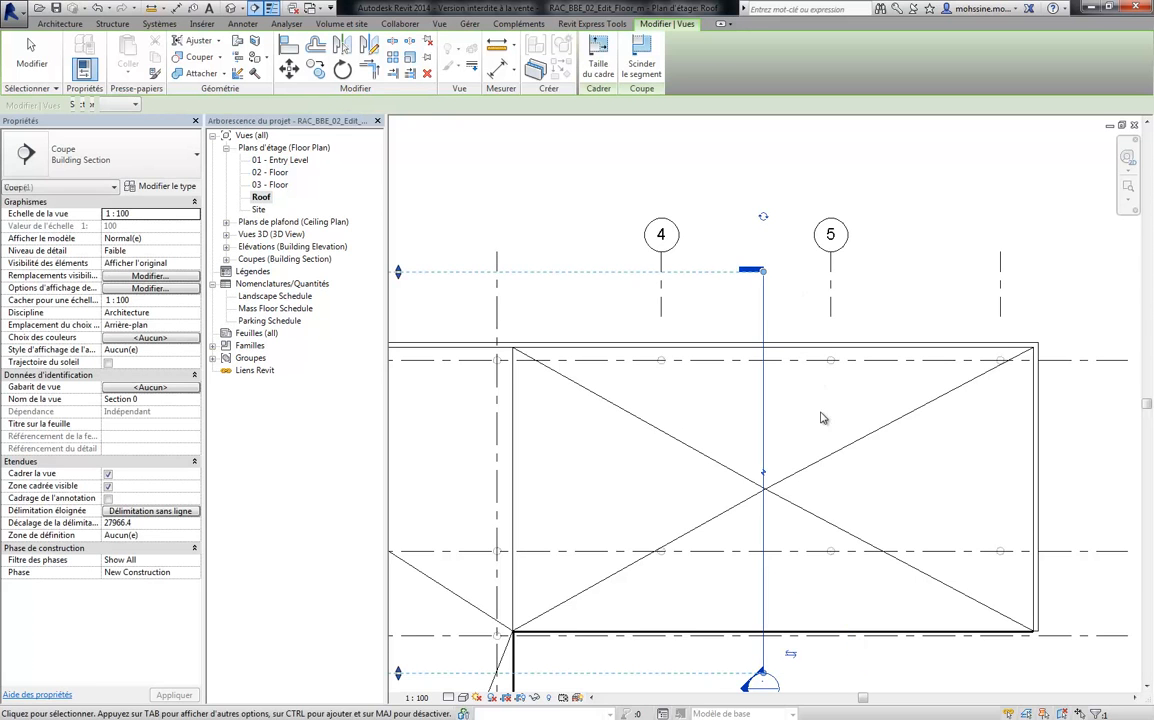
# Change the section line's end symbols so the section head sits at the outer end and not the courtyard end.
pyautogui.moveTo(868, 516); pyautogui.dragTo(854, 409, button='middle')
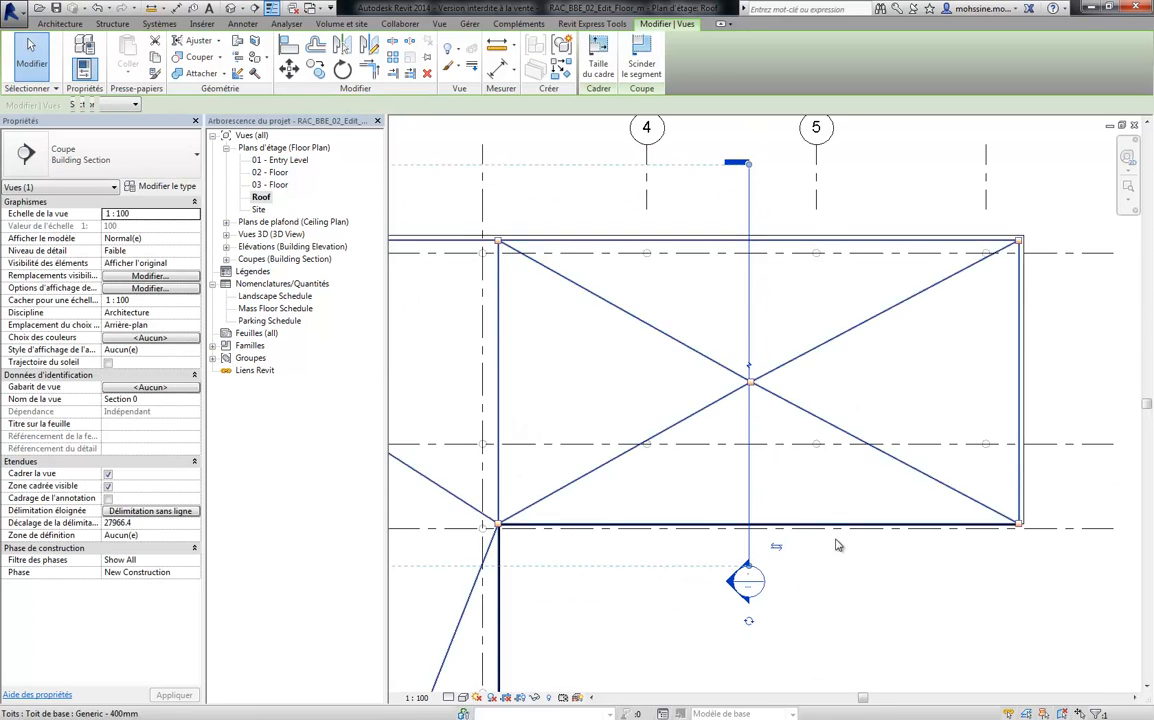
pyautogui.moveTo(829, 577)
pyautogui.mouseDown(button='middle')
pyautogui.moveTo(837, 700)
pyautogui.moveTo(837, 584)
pyautogui.mouseUp(button='middle')
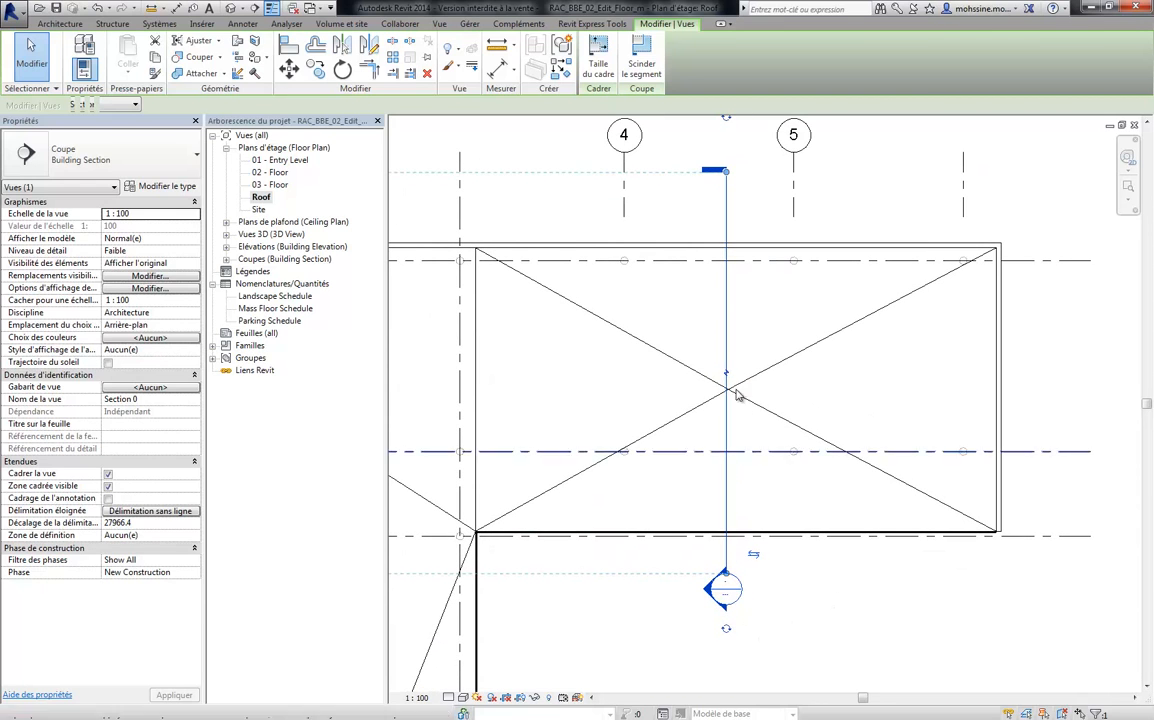
pyautogui.click(727, 630)
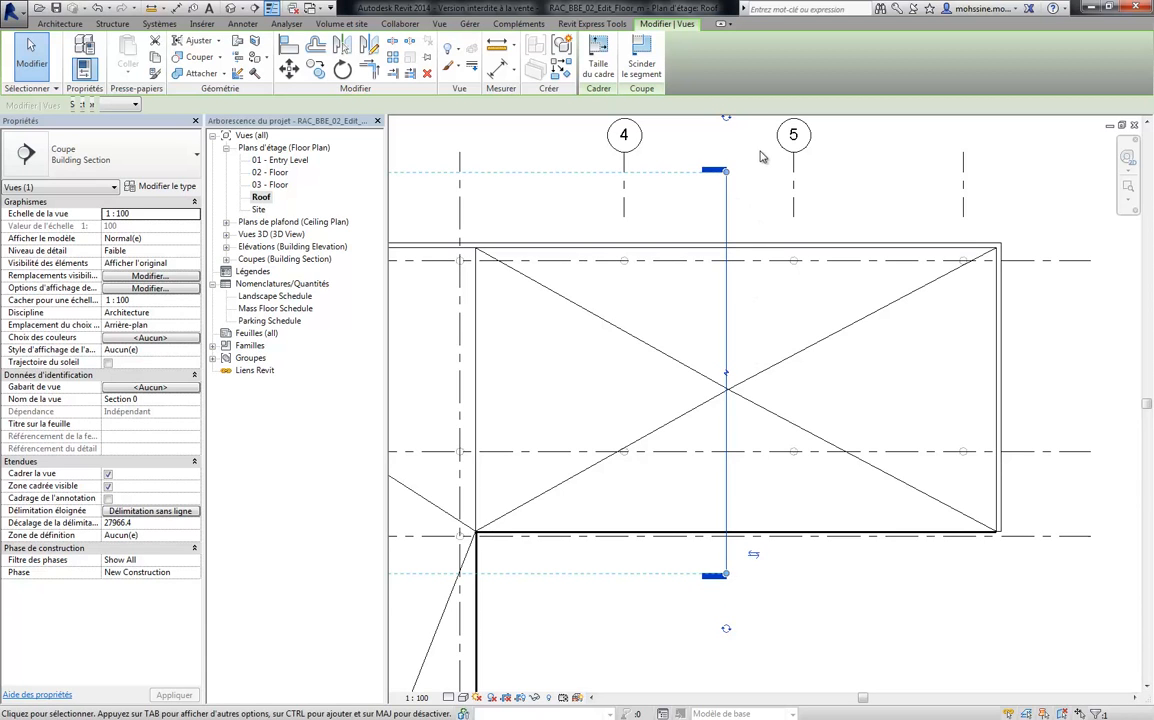
pyautogui.moveTo(761, 166); pyautogui.dragTo(755, 250, button='middle')
pyautogui.click(721, 201)
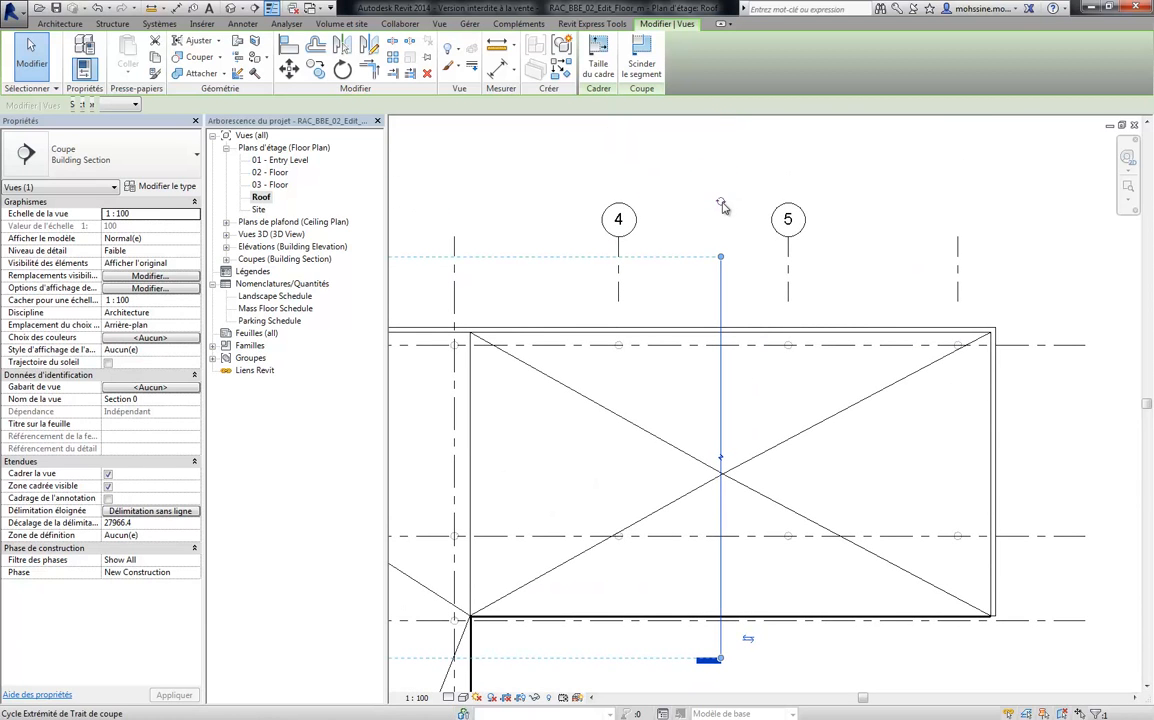
pyautogui.click(721, 204)
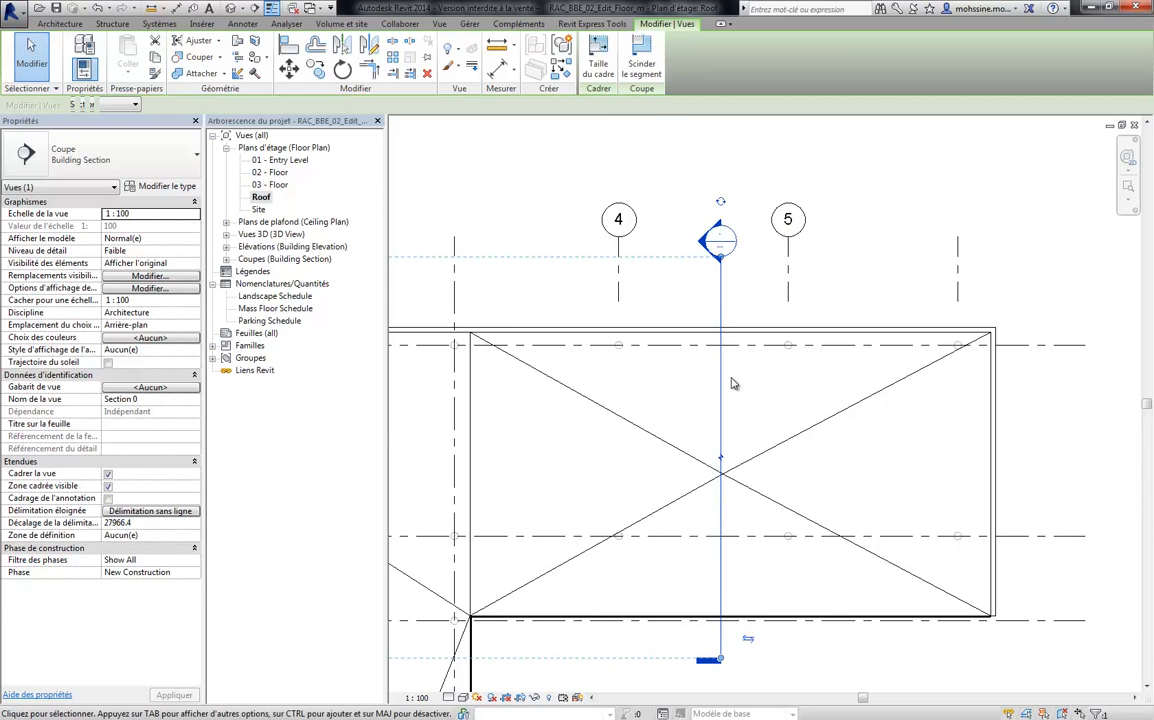
# Flip the section's viewing direction so it looks toward the short wing's free end.
pyautogui.scroll(-2, 731, 384)
pyautogui.moveTo(616, 484); pyautogui.dragTo(788, 422, button='middle')
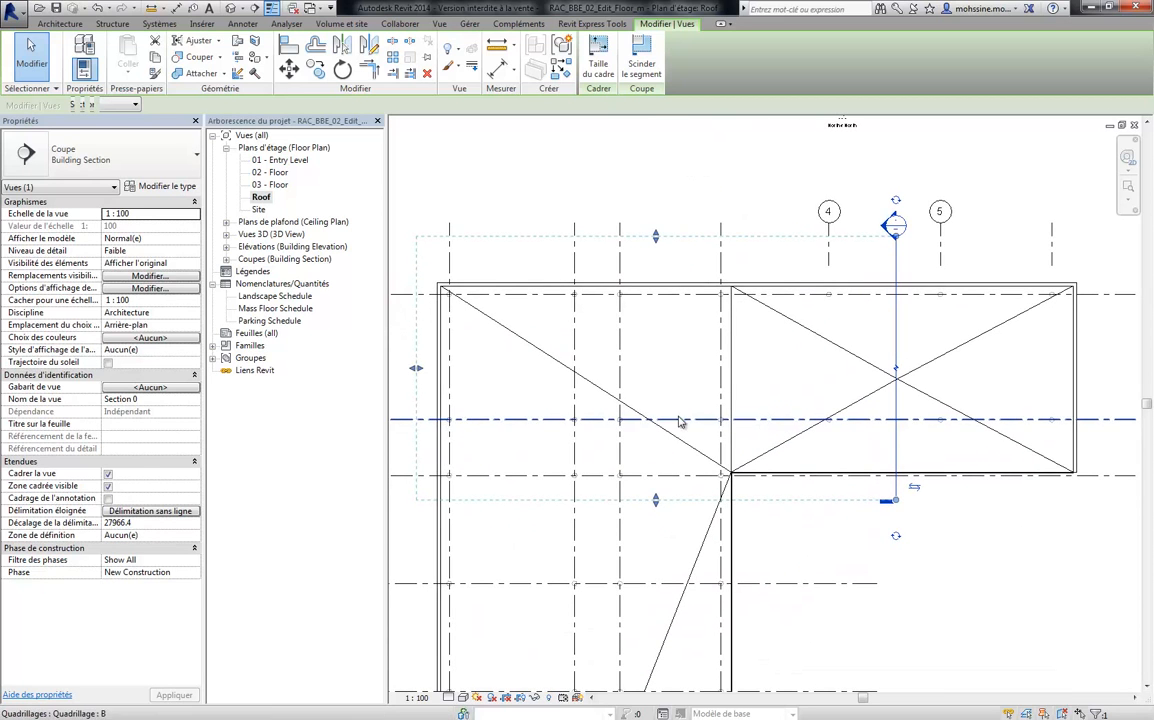
pyautogui.scroll(-1, 525, 397)
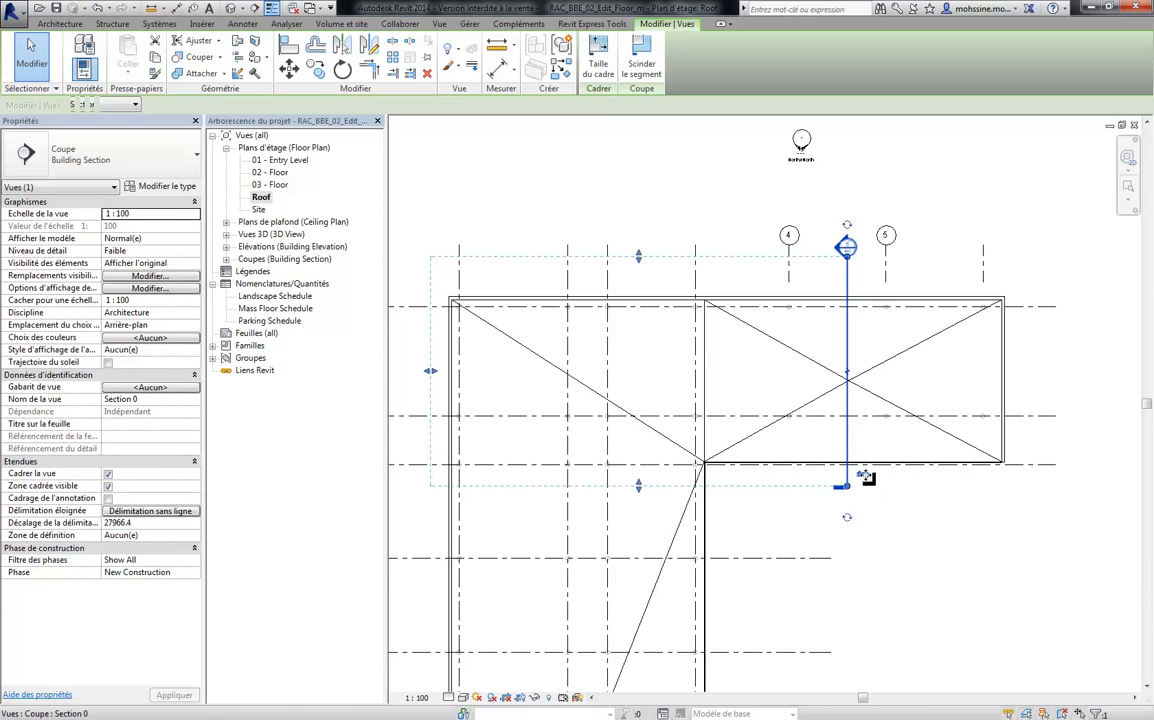
pyautogui.click(867, 477)
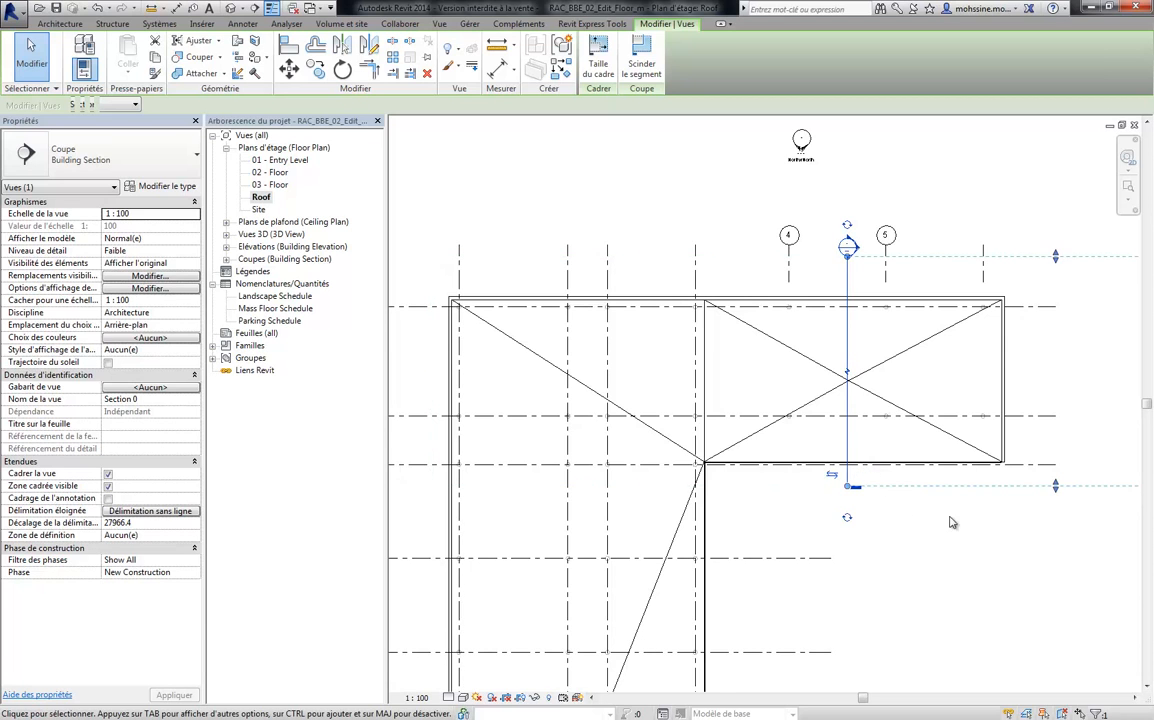
# Shorten the section's view depth to about 15565 mm, ending just beyond the short wing's end wall.
pyautogui.moveTo(1004, 553); pyautogui.dragTo(768, 567, button='middle')
pyautogui.scroll(-1, 808, 540)
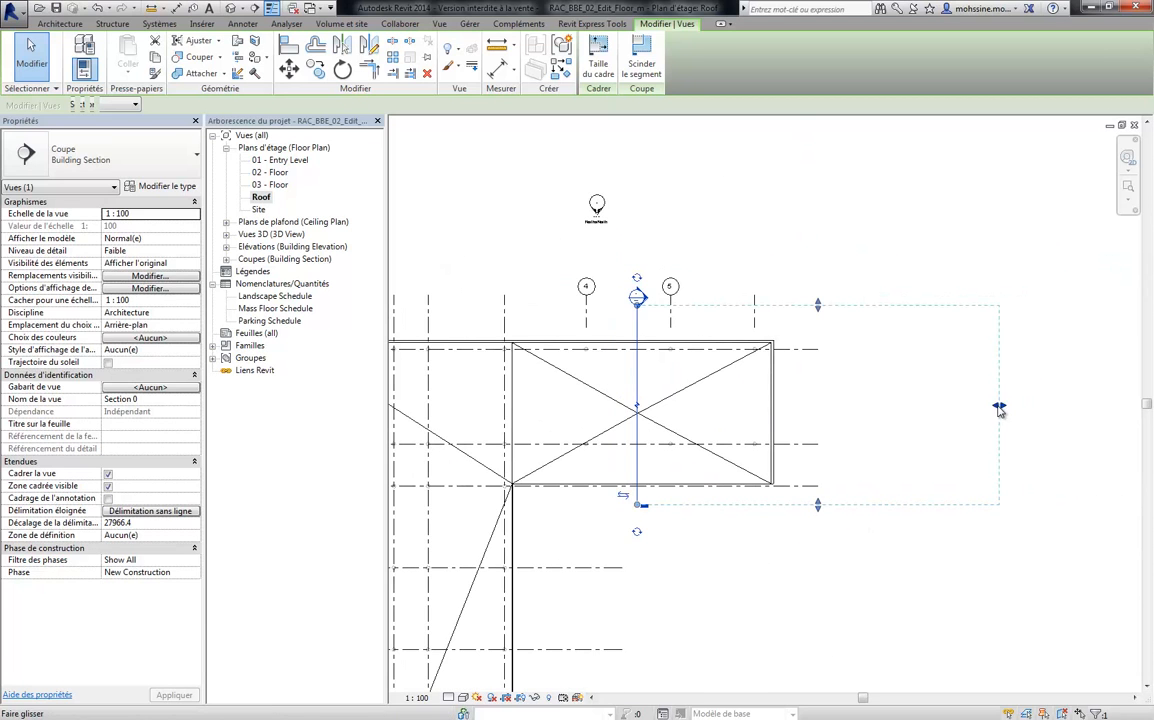
pyautogui.moveTo(999, 408); pyautogui.dragTo(845, 405)
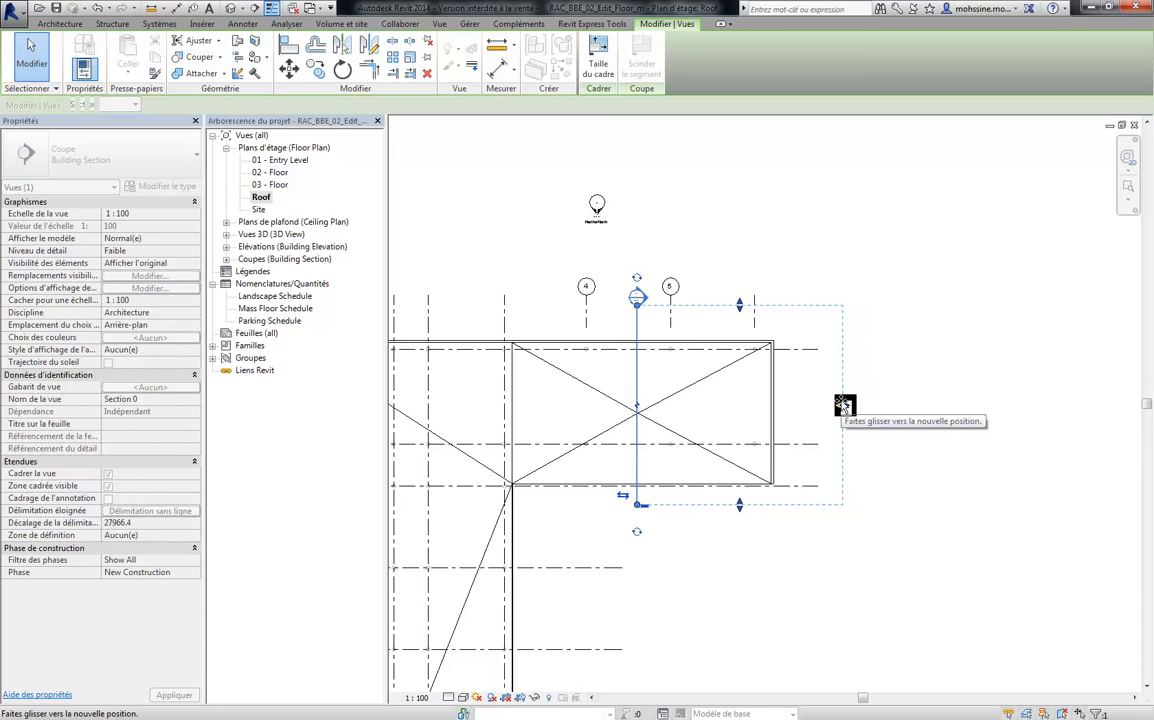
pyautogui.click(780, 597)
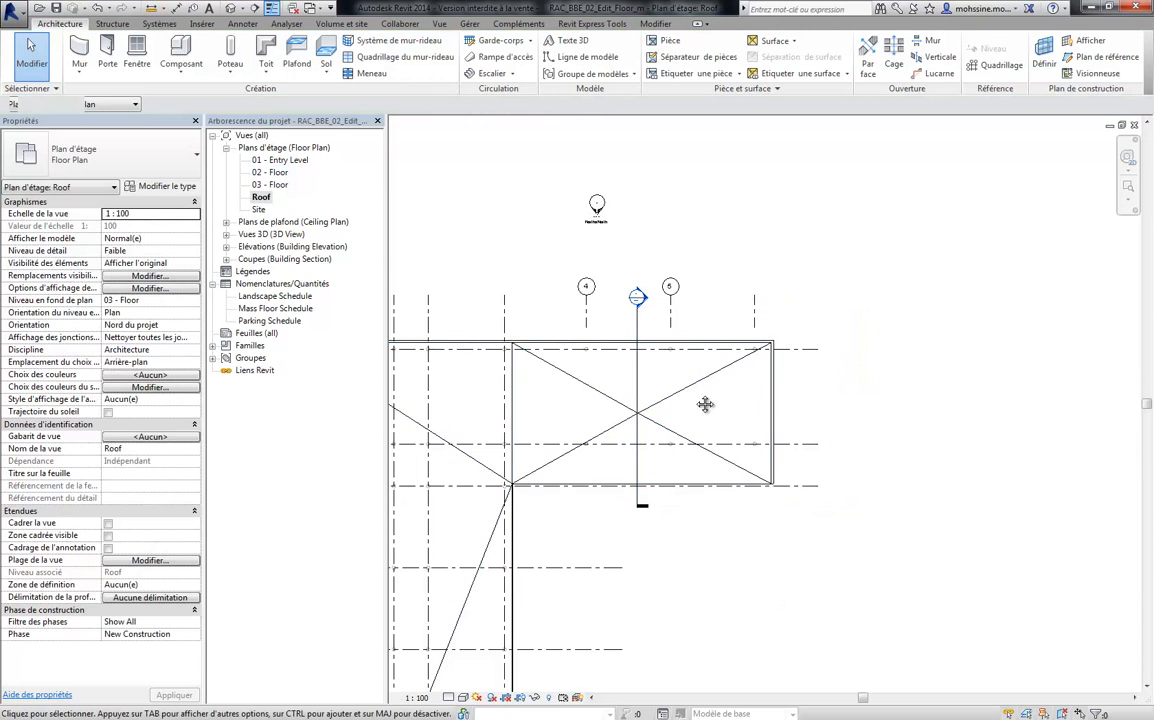
pyautogui.moveTo(705, 404); pyautogui.dragTo(740, 385, button='middle')
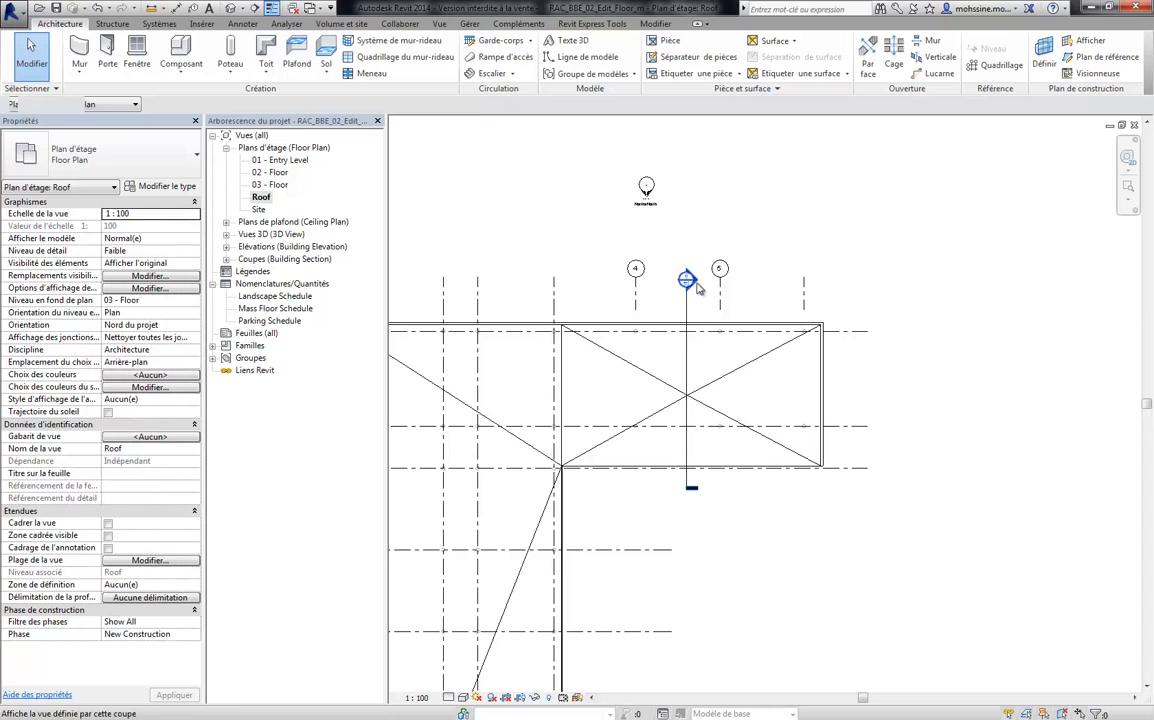
# Open the section view from its marker in the plan and examine the roof's top and underside slopes.
pyautogui.click(689, 486)
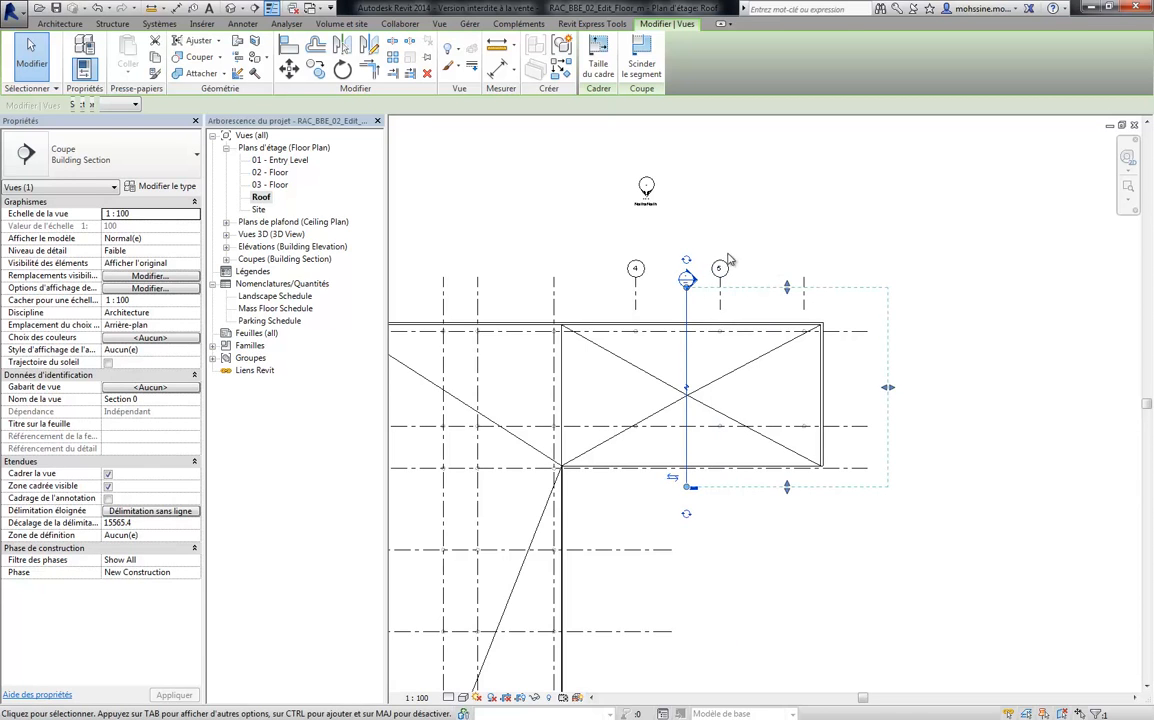
pyautogui.click(895, 231)
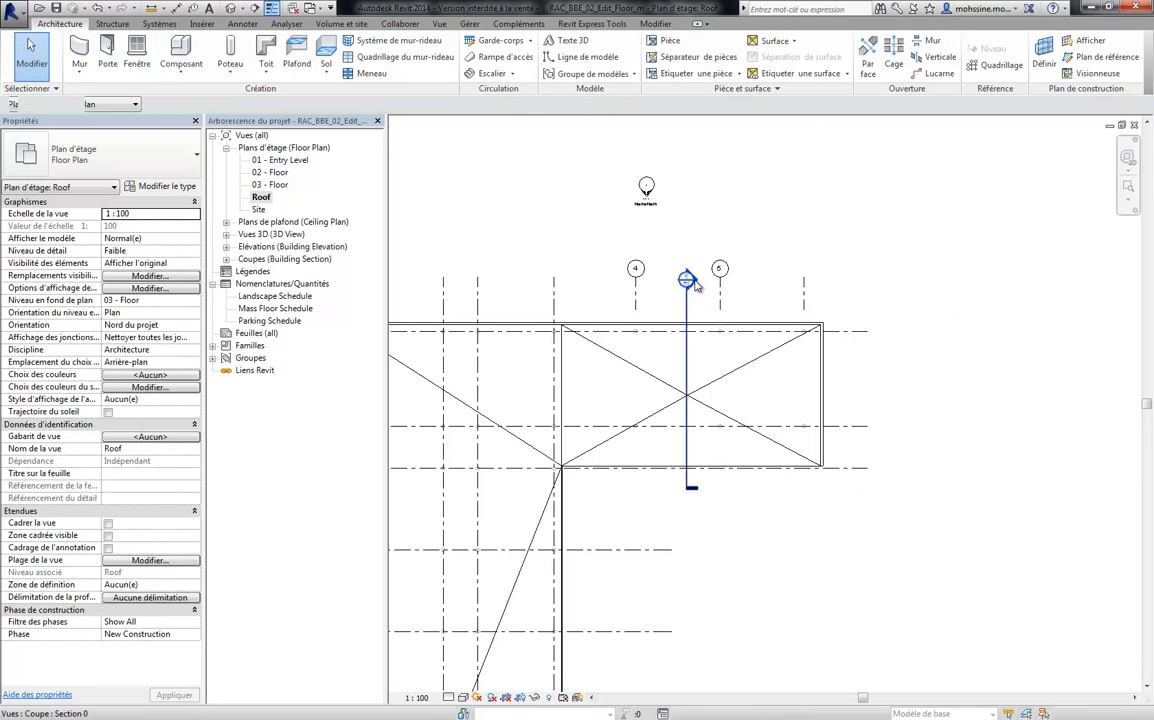
pyautogui.doubleClick(687, 280)
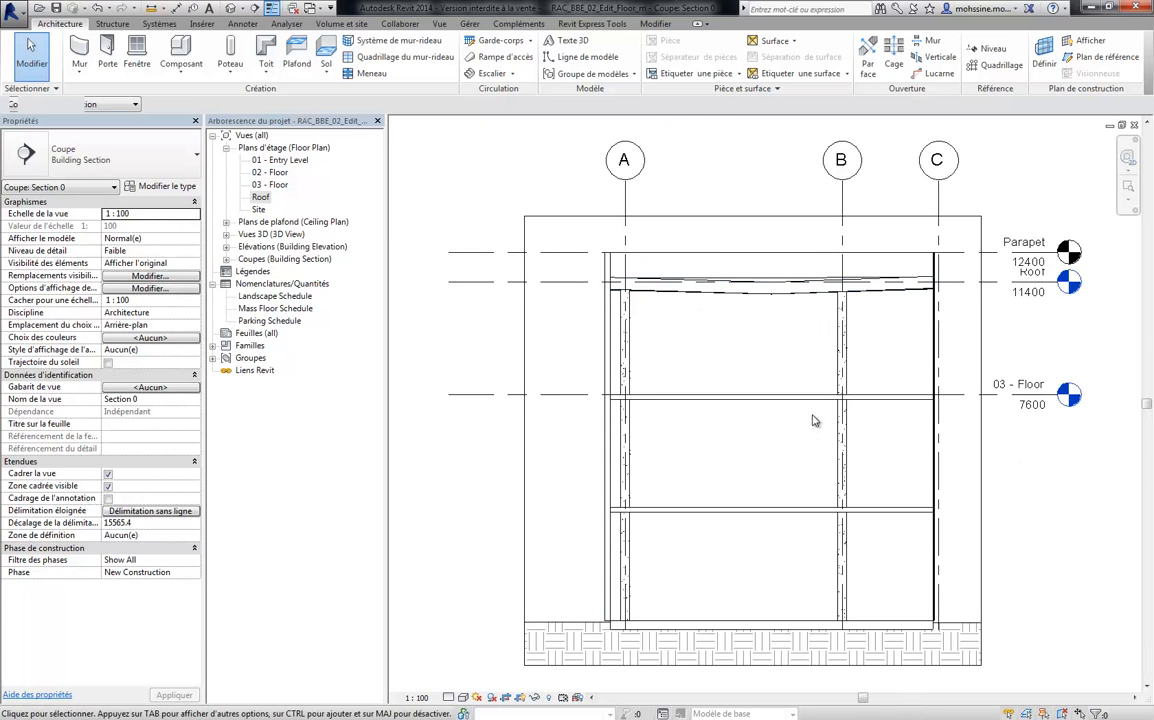
pyautogui.moveTo(813, 420); pyautogui.dragTo(755, 427, button='middle')
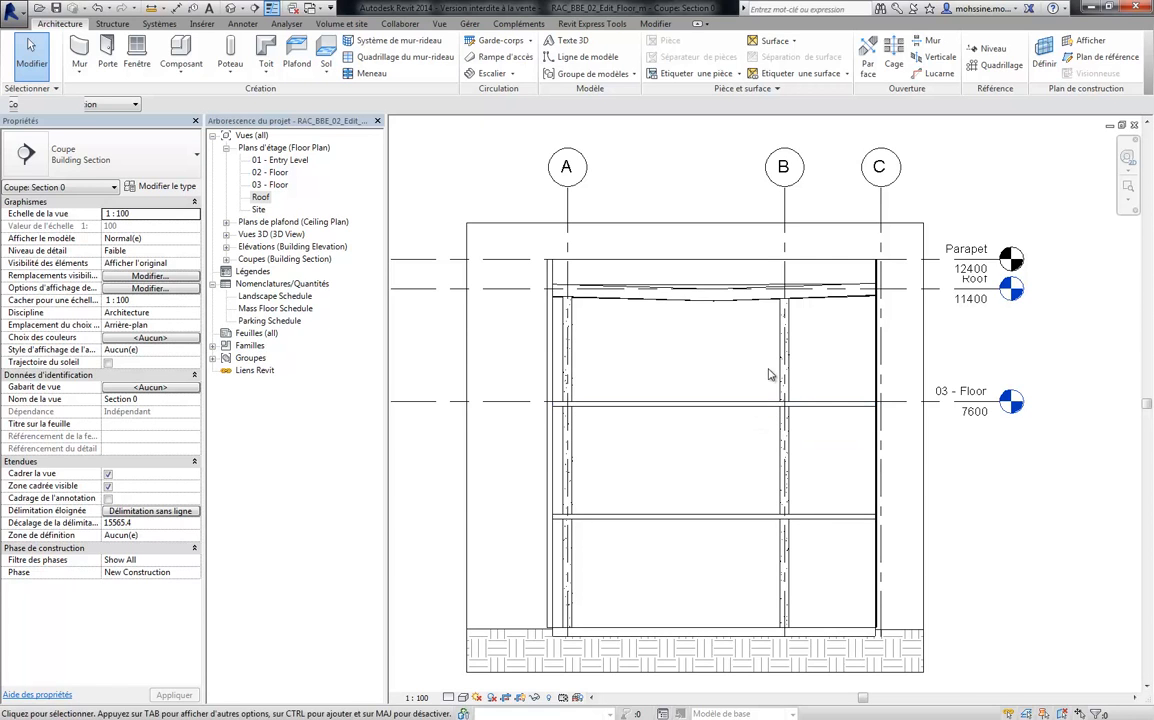
pyautogui.scroll(2, 692, 292)
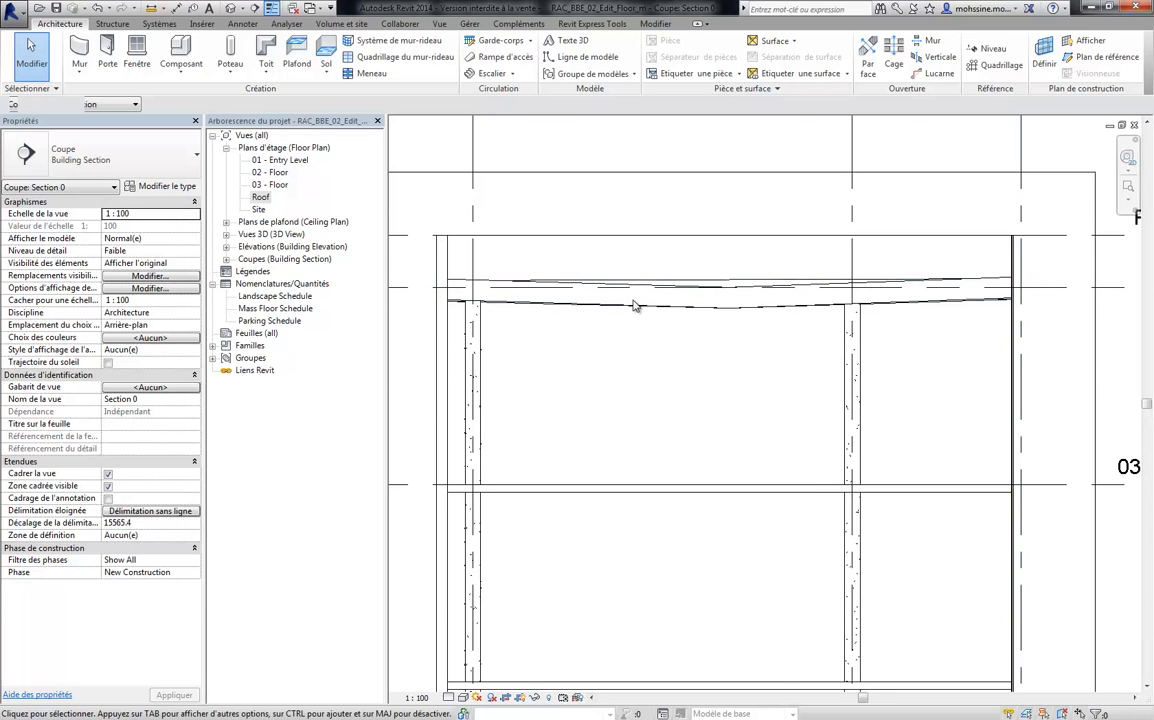
pyautogui.scroll(-2, 730, 286)
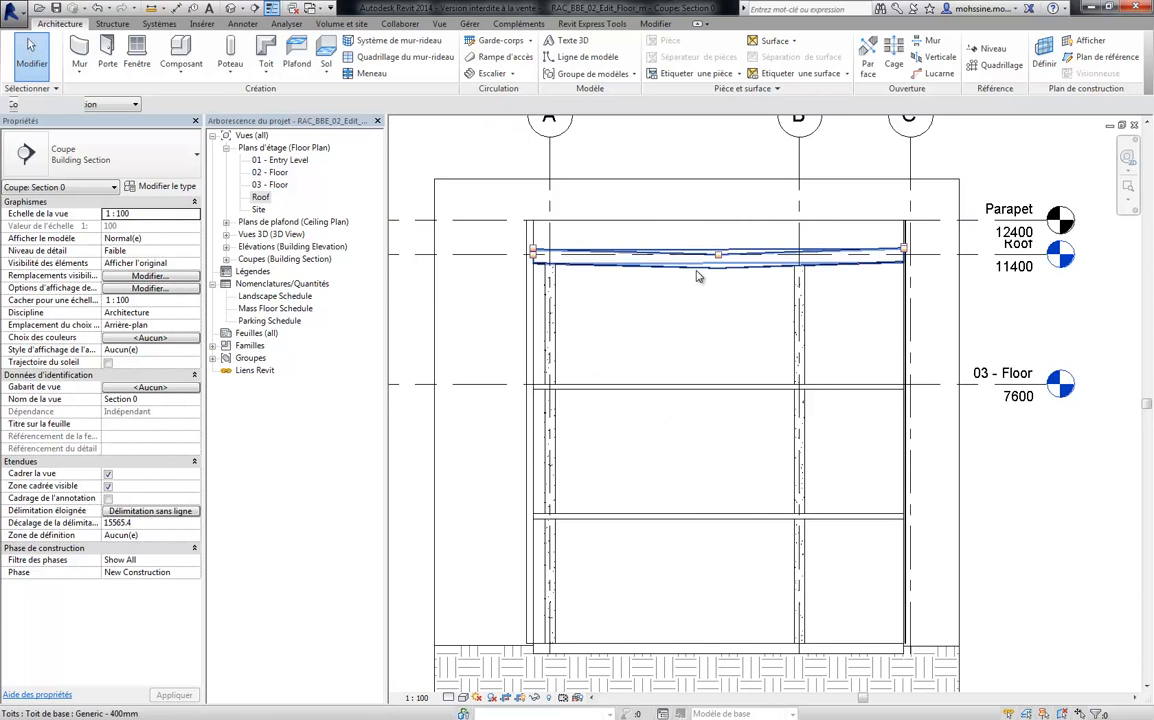
# Change the roof's type to Warm Roof - Concrete in the section view.
pyautogui.click(698, 277)
pyautogui.click(156, 171)
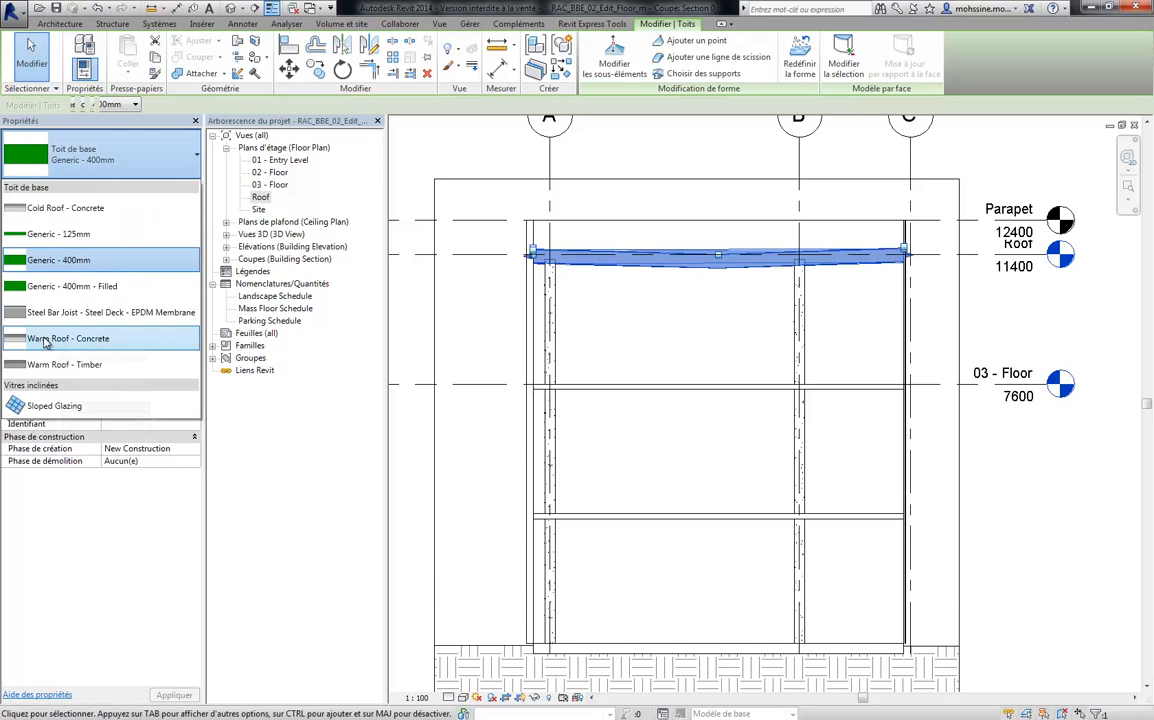
pyautogui.click(45, 340)
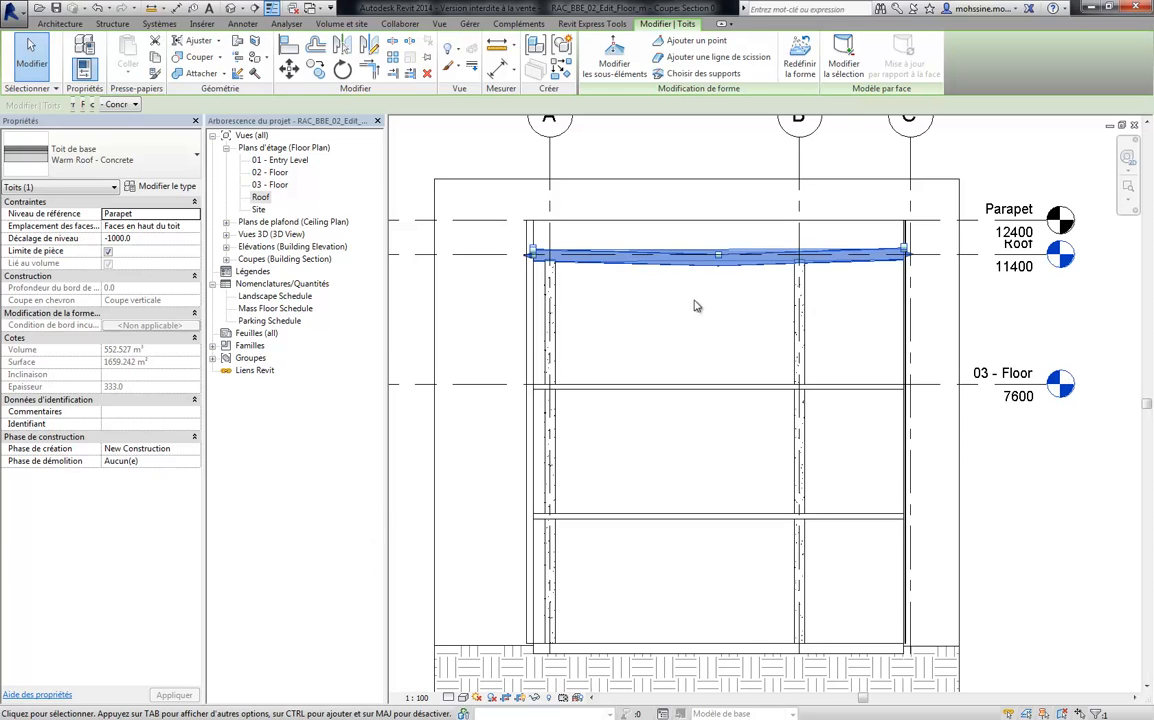
pyautogui.click(630, 282)
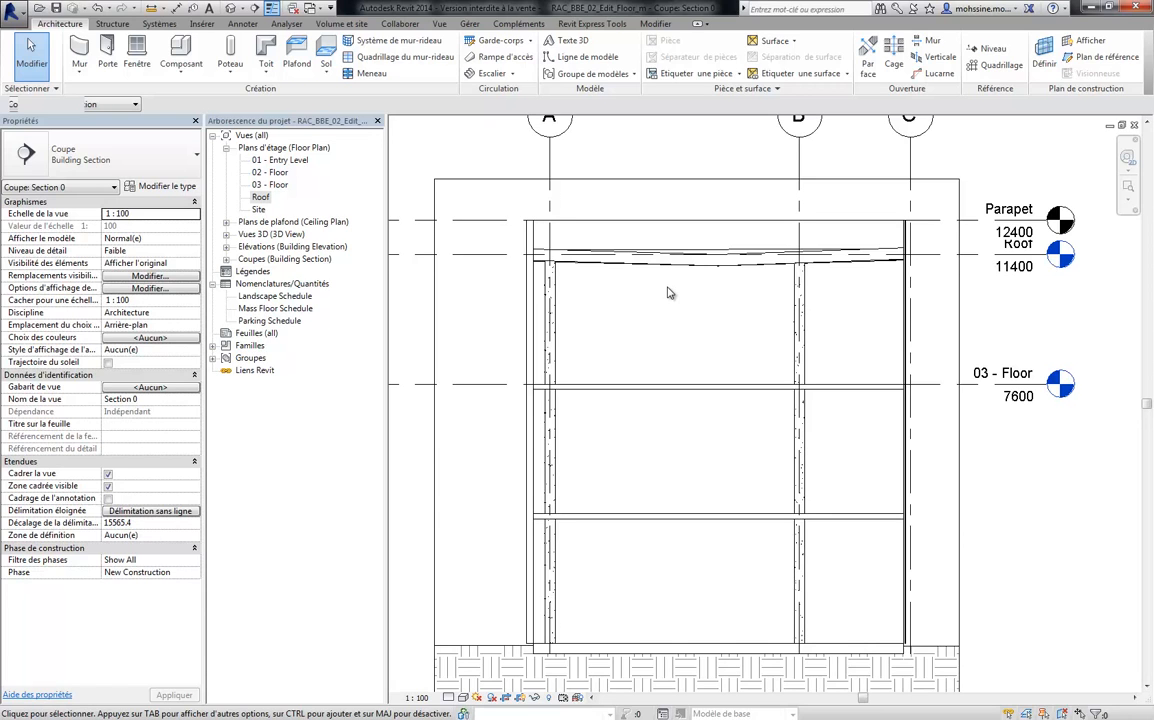
# Duplicate the selected roof's Warm Roof - Concrete type as Concrete Deck-Tapered Insulation.
pyautogui.click(676, 271)
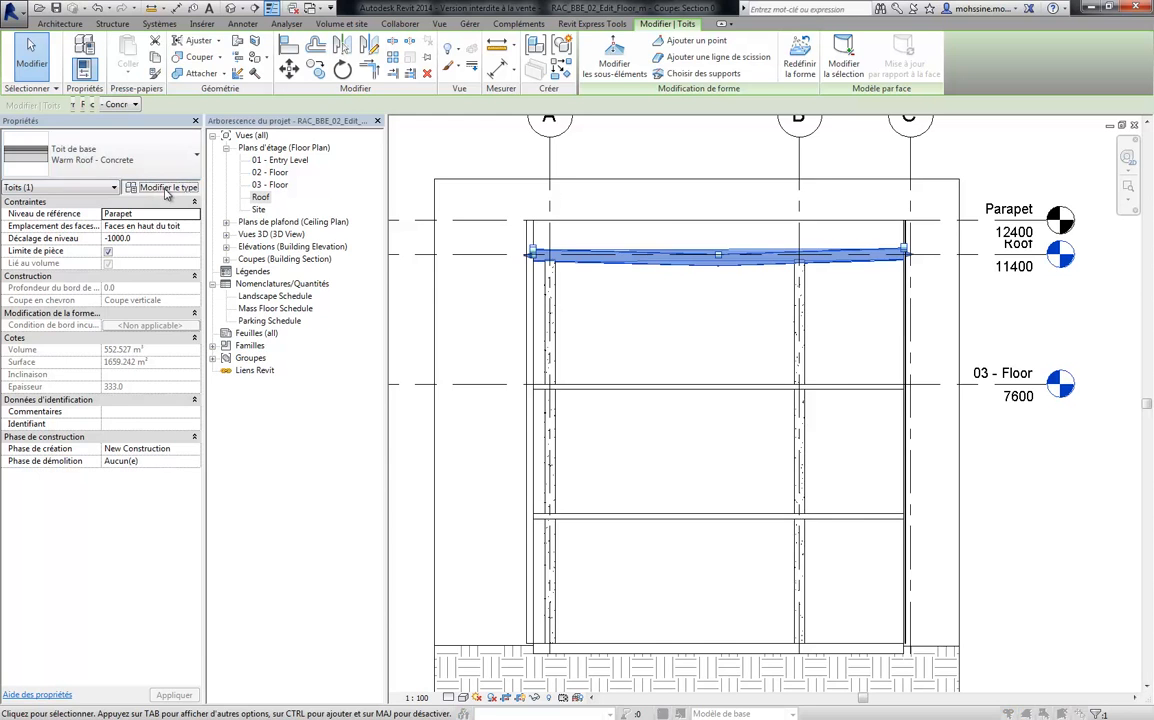
pyautogui.click(165, 188)
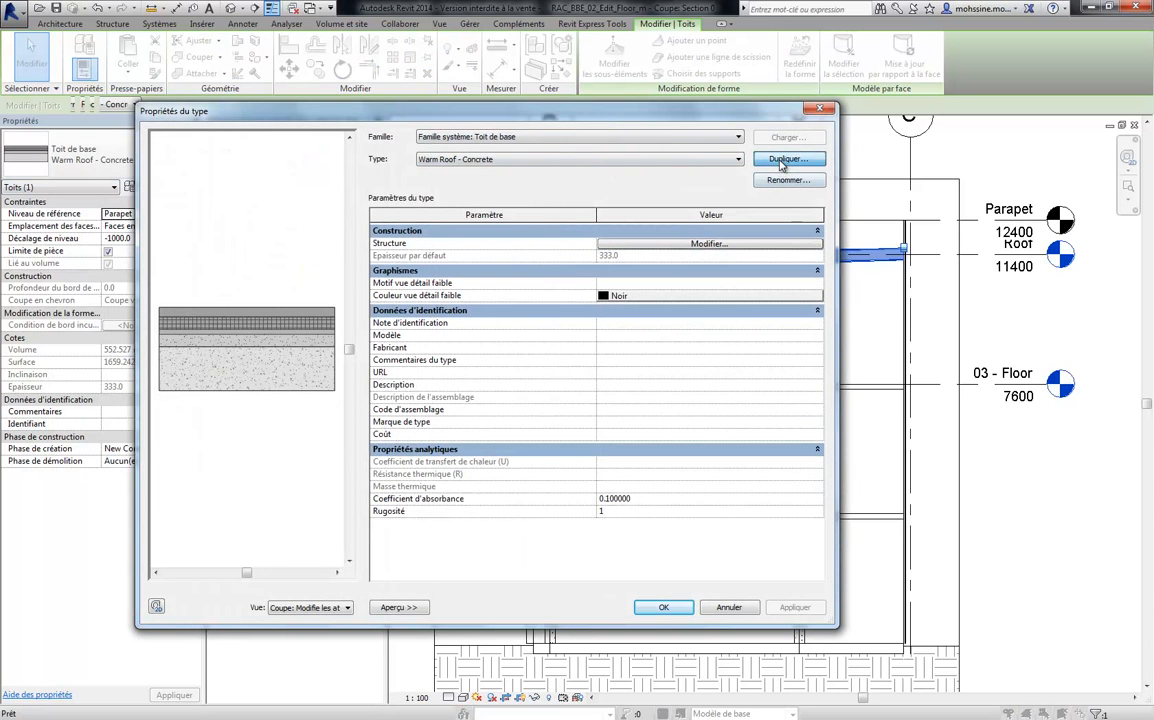
pyautogui.click(781, 159)
pyautogui.moveTo(831, 316); pyautogui.dragTo(580, 319)
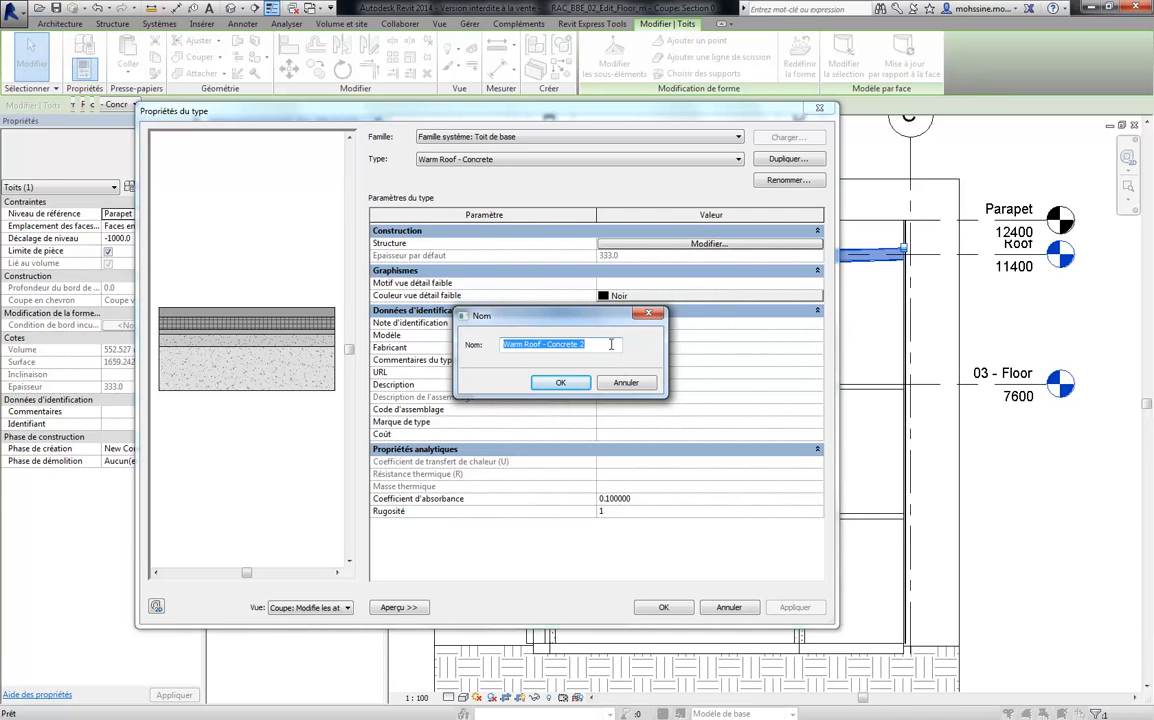
pyautogui.write('C')
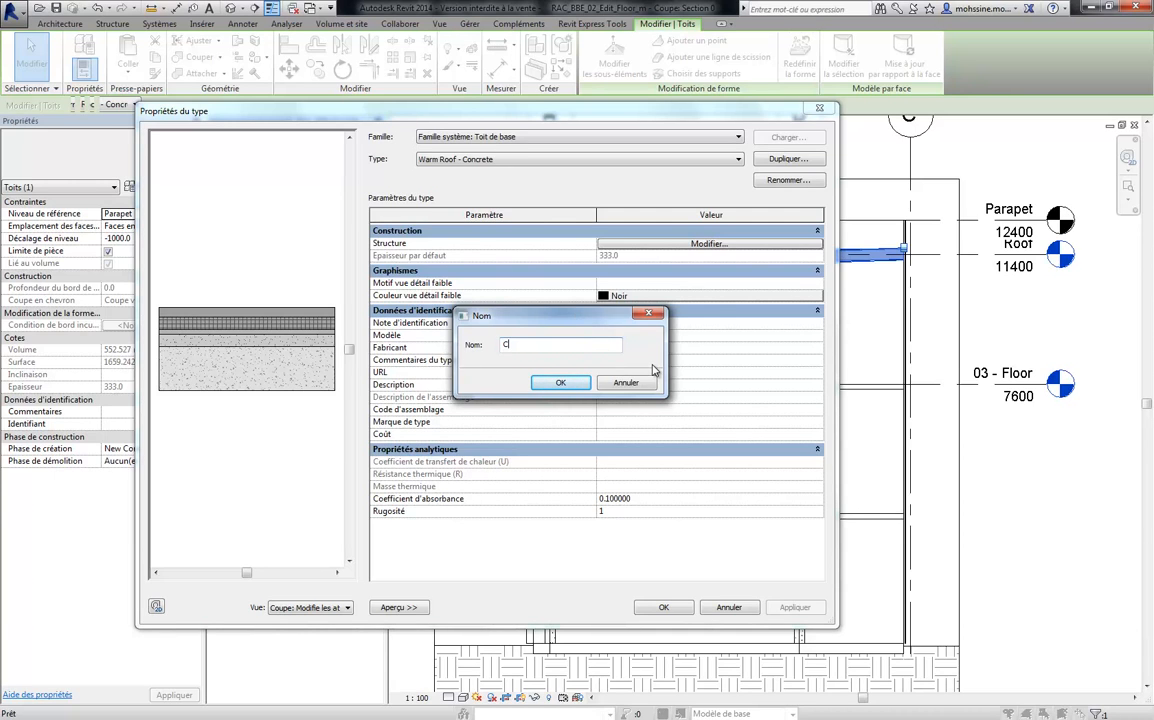
pyautogui.write('oncret')
pyautogui.write('ed Insulation')
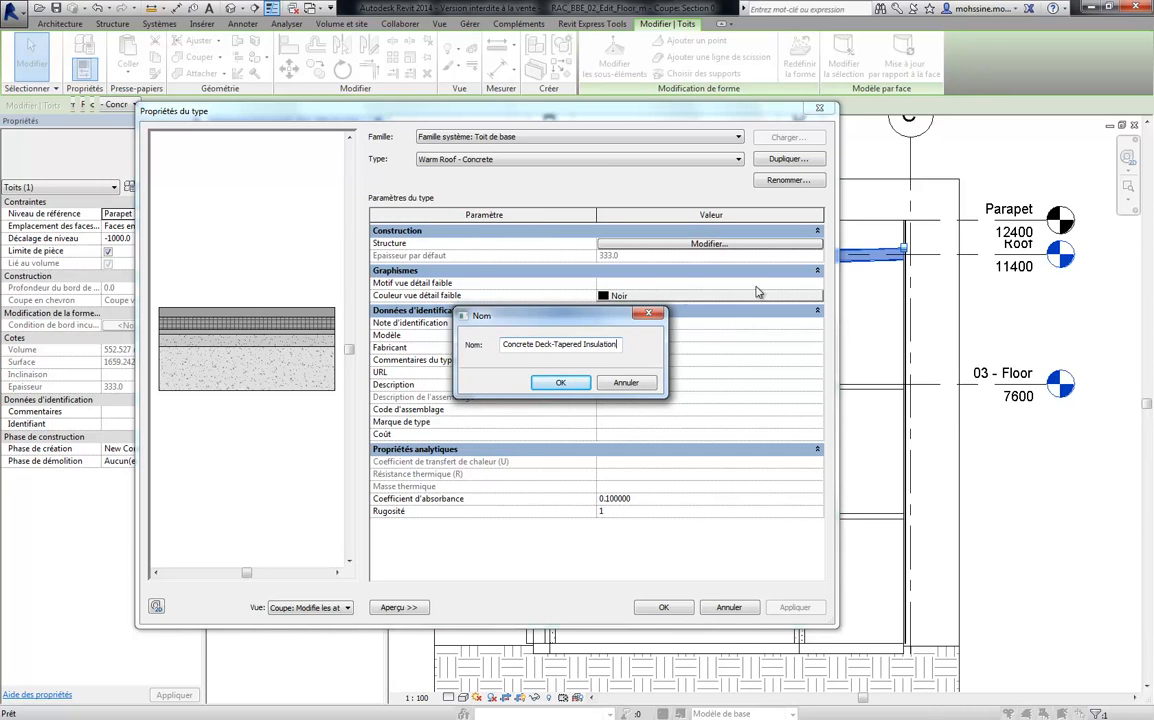
pyautogui.click(560, 383)
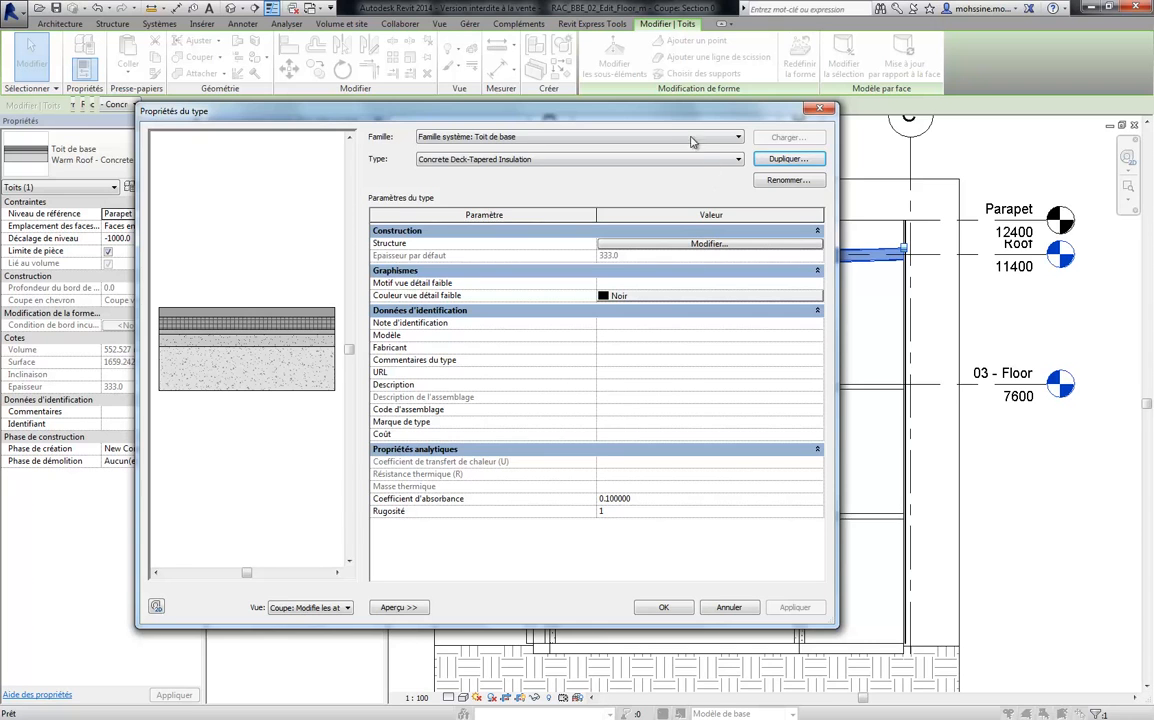
# In the new type's structure, set the Finition 1 layer's material to Roofing - EPDM Membrane and its thickness to 2 mm.
pyautogui.moveTo(615, 110); pyautogui.dragTo(629, 327)
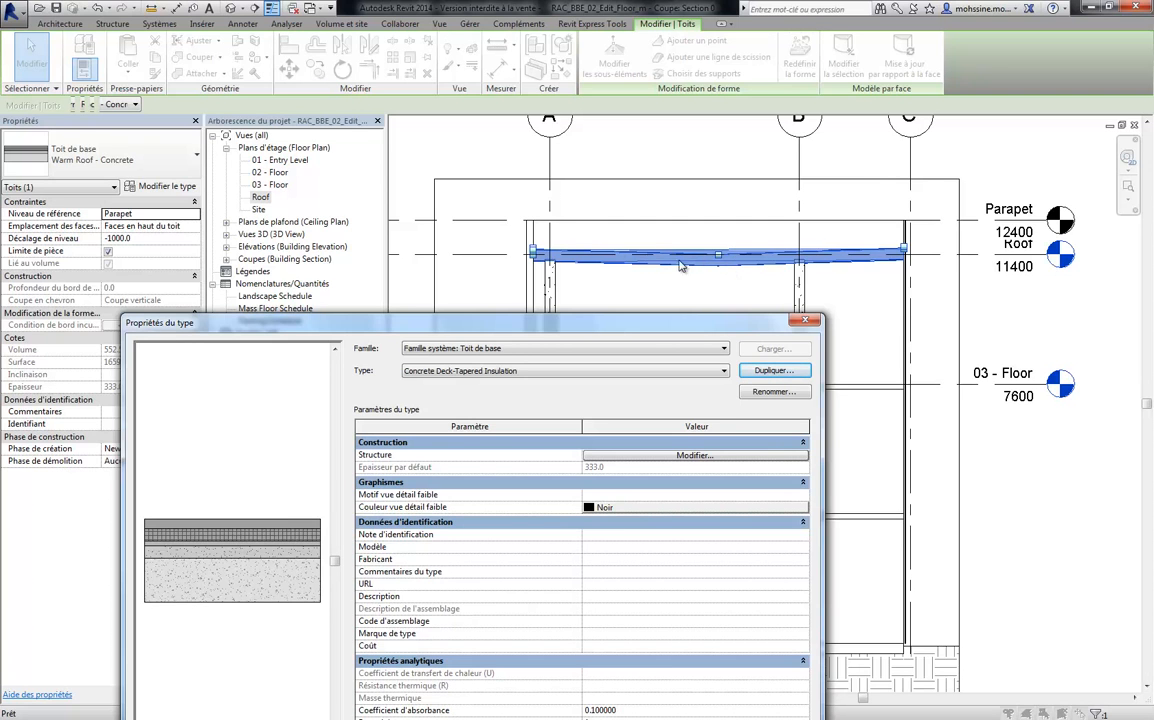
pyautogui.moveTo(681, 322); pyautogui.dragTo(706, 148)
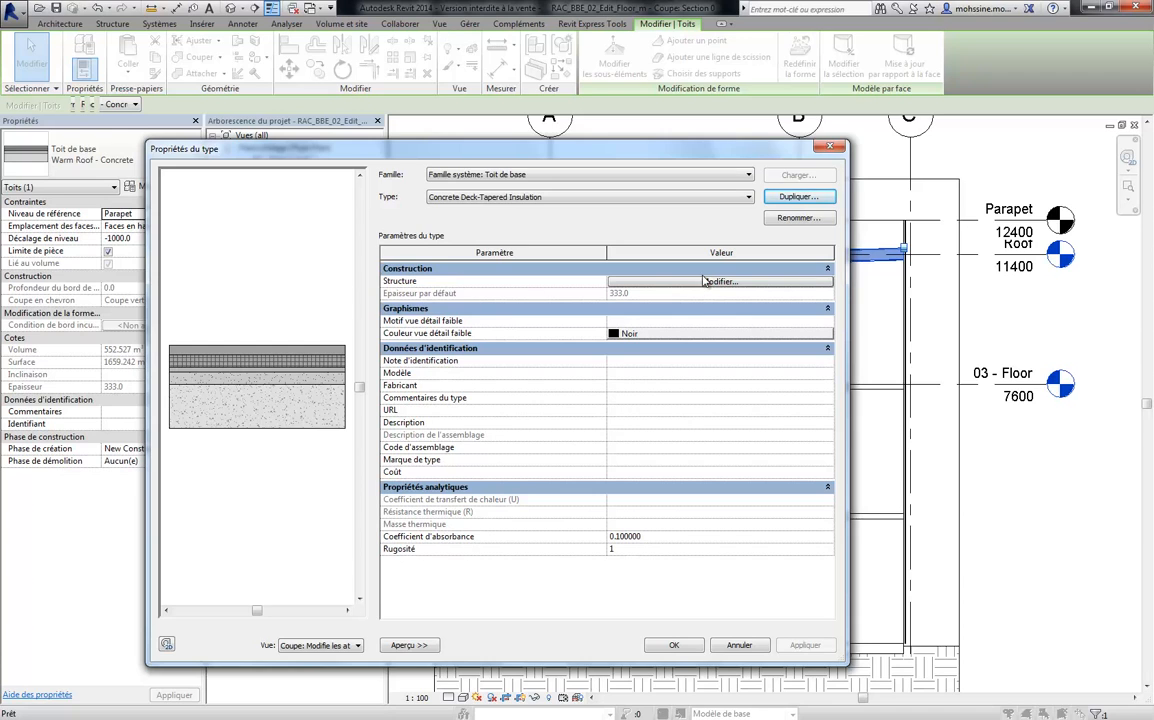
pyautogui.click(638, 281)
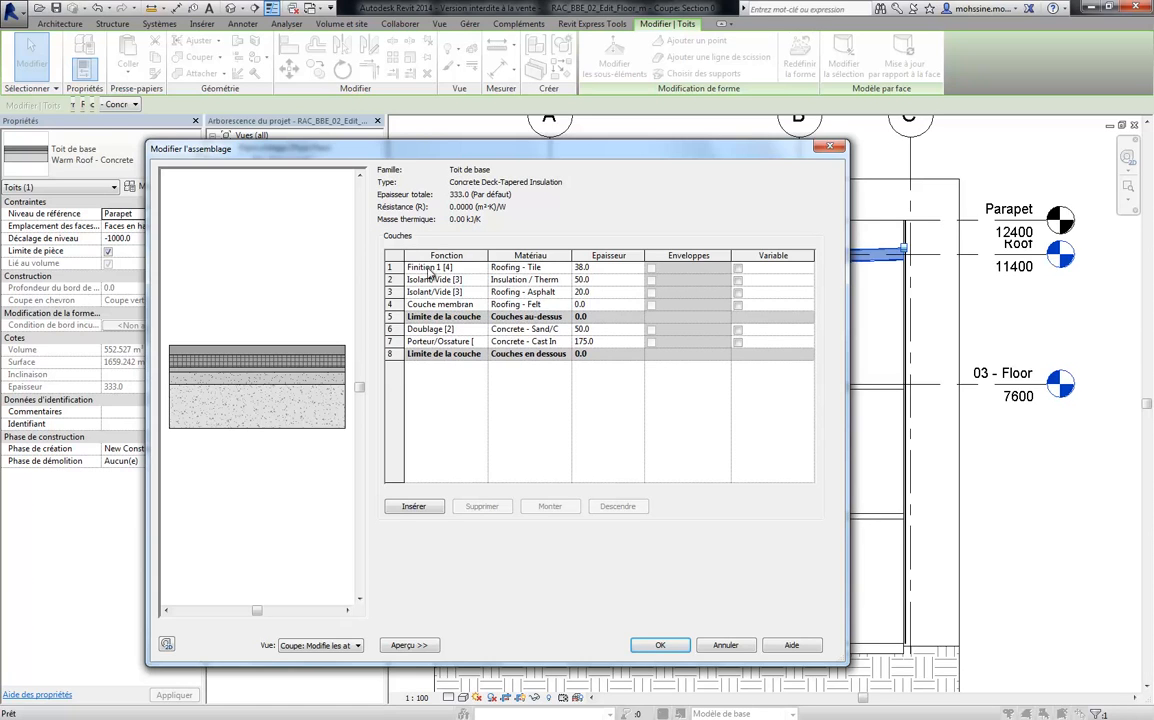
pyautogui.moveTo(572, 255); pyautogui.dragTo(673, 255)
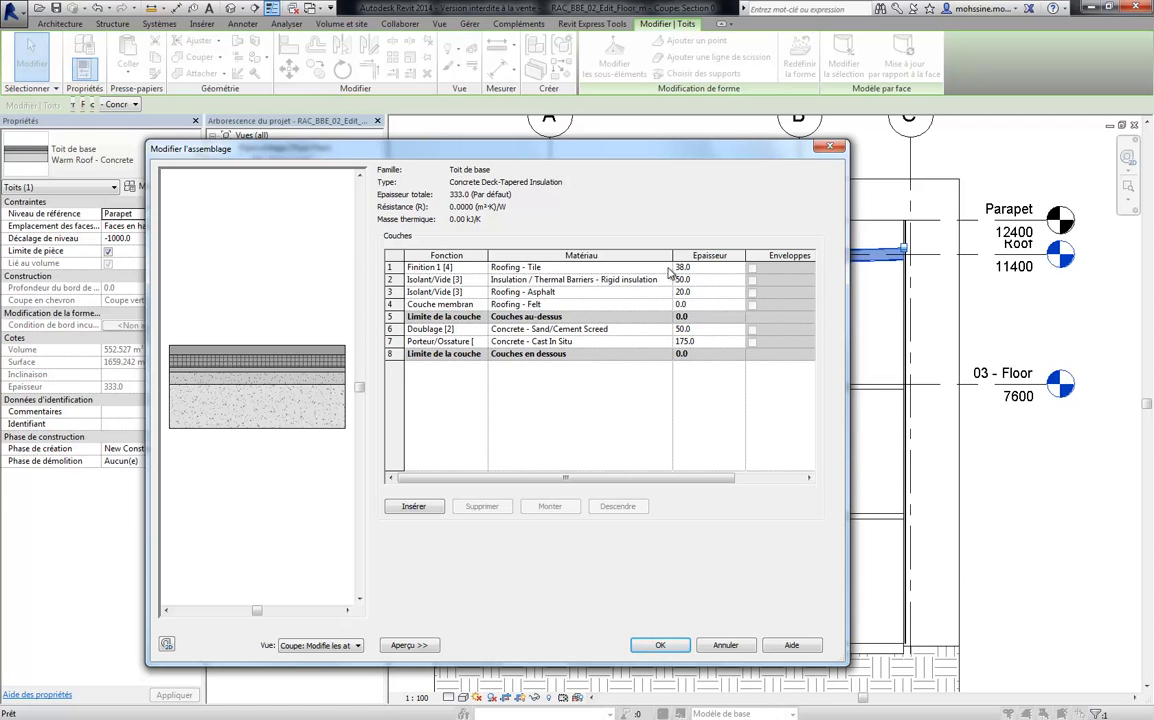
pyautogui.click(668, 268)
pyautogui.click(668, 268)
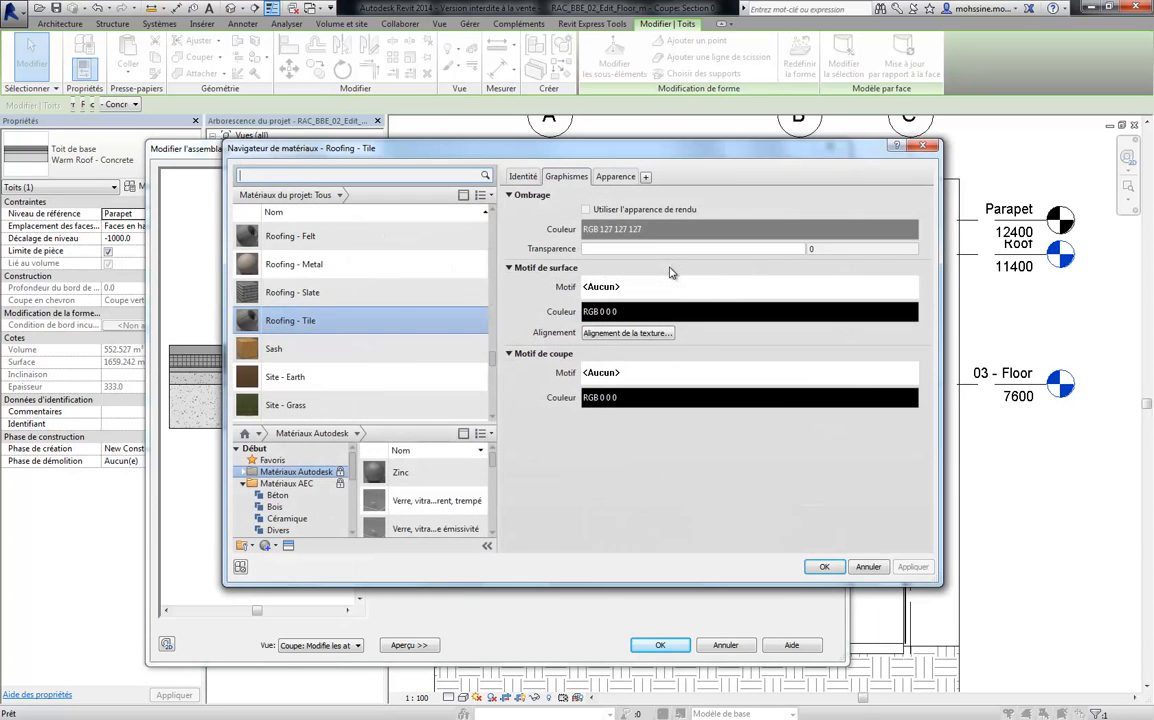
pyautogui.scroll(1, 430, 290)
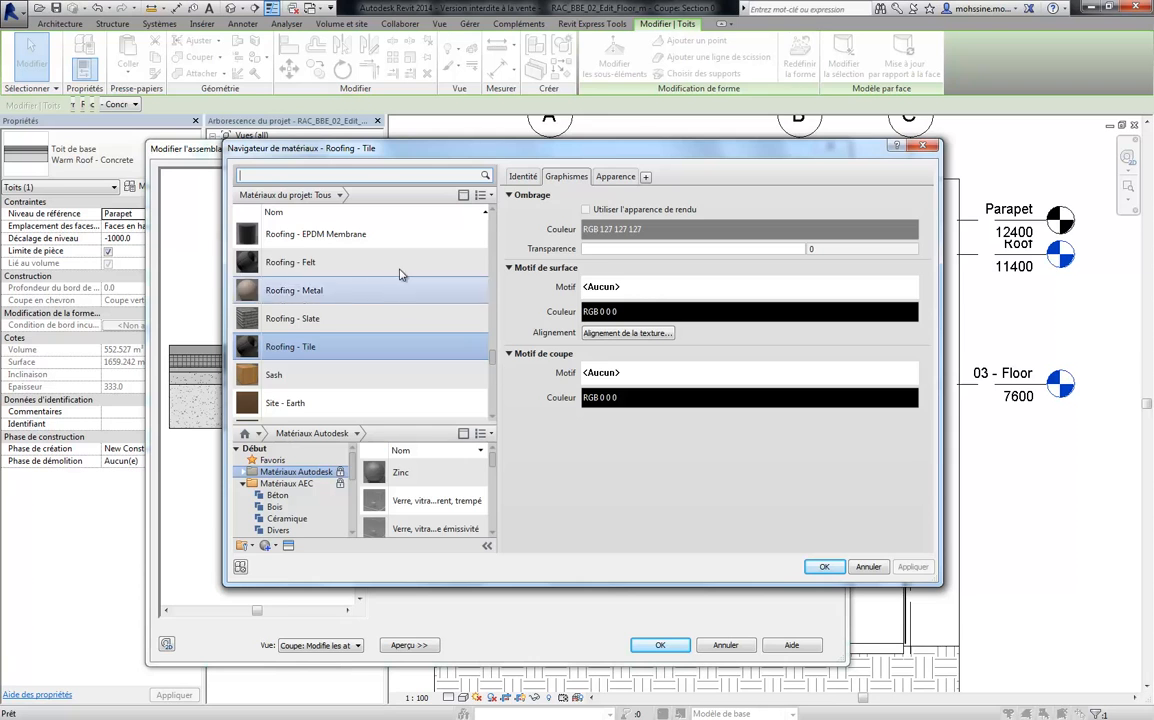
pyautogui.click(361, 237)
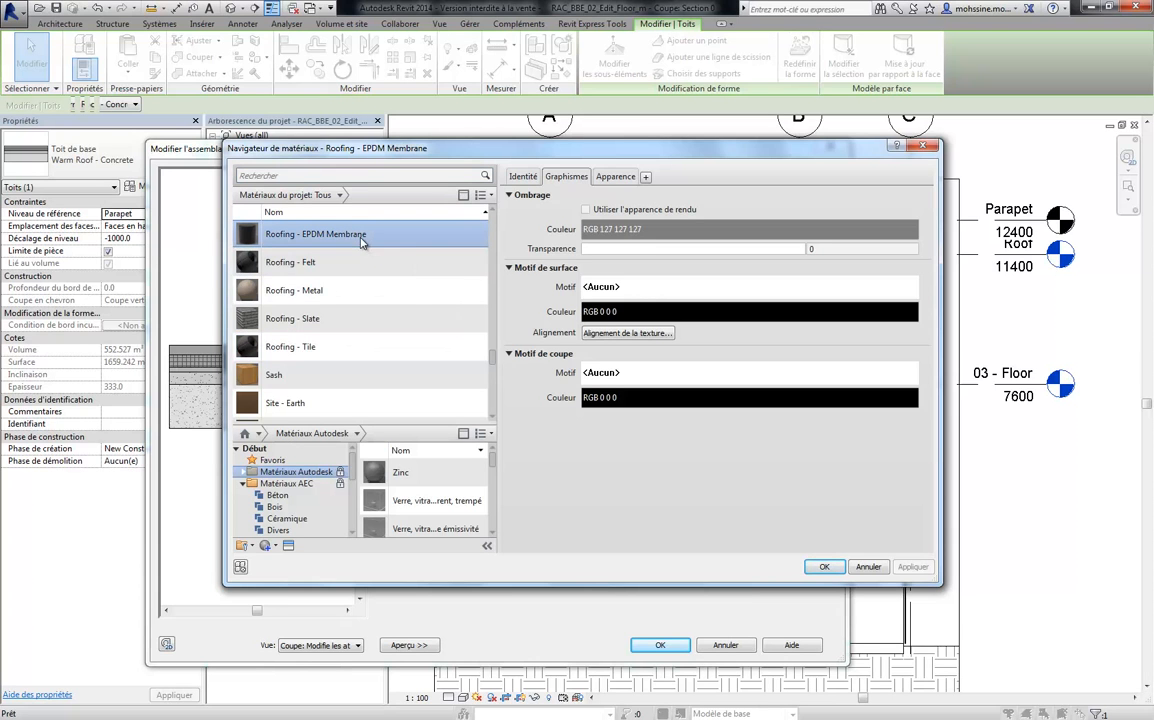
pyautogui.click(824, 567)
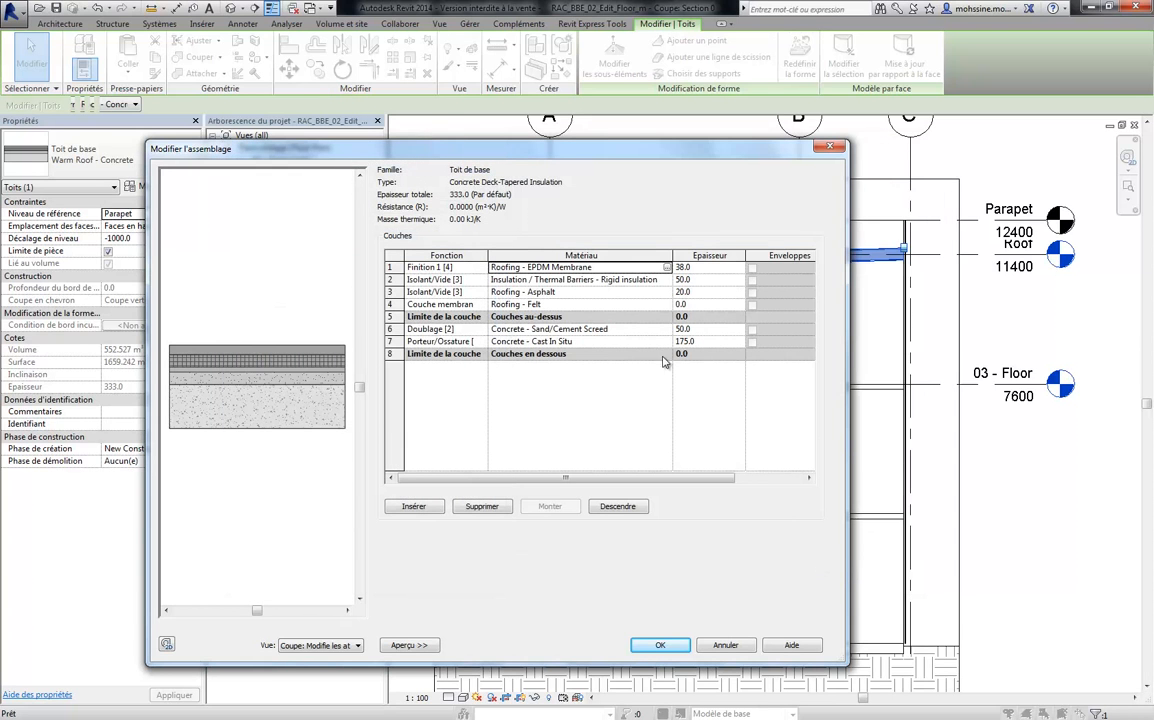
pyautogui.click(704, 268)
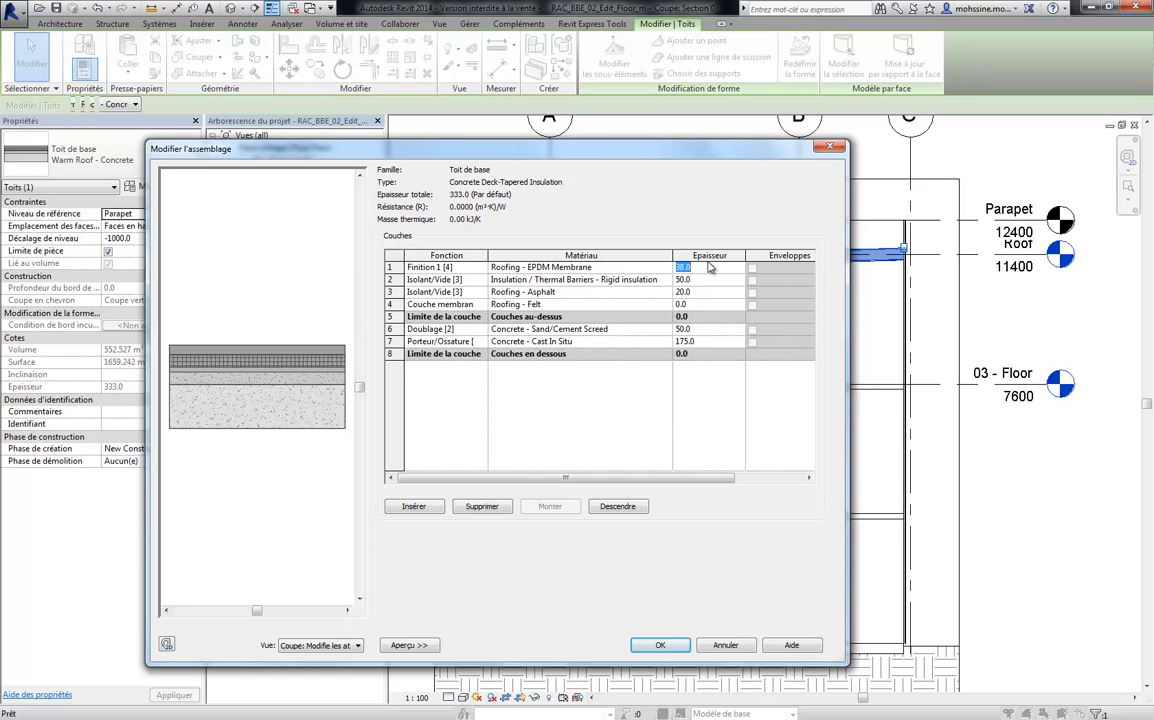
pyautogui.press('Return')
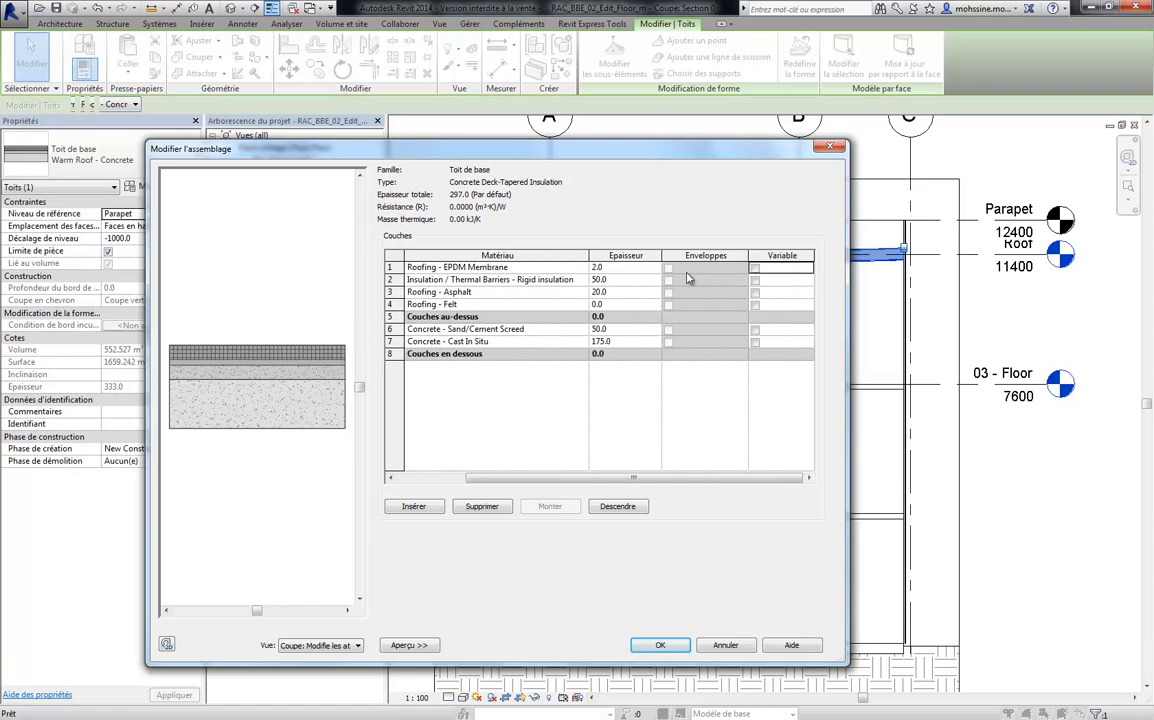
# Make the rigid insulation layer's thickness variable.
pyautogui.moveTo(482, 479); pyautogui.dragTo(414, 479)
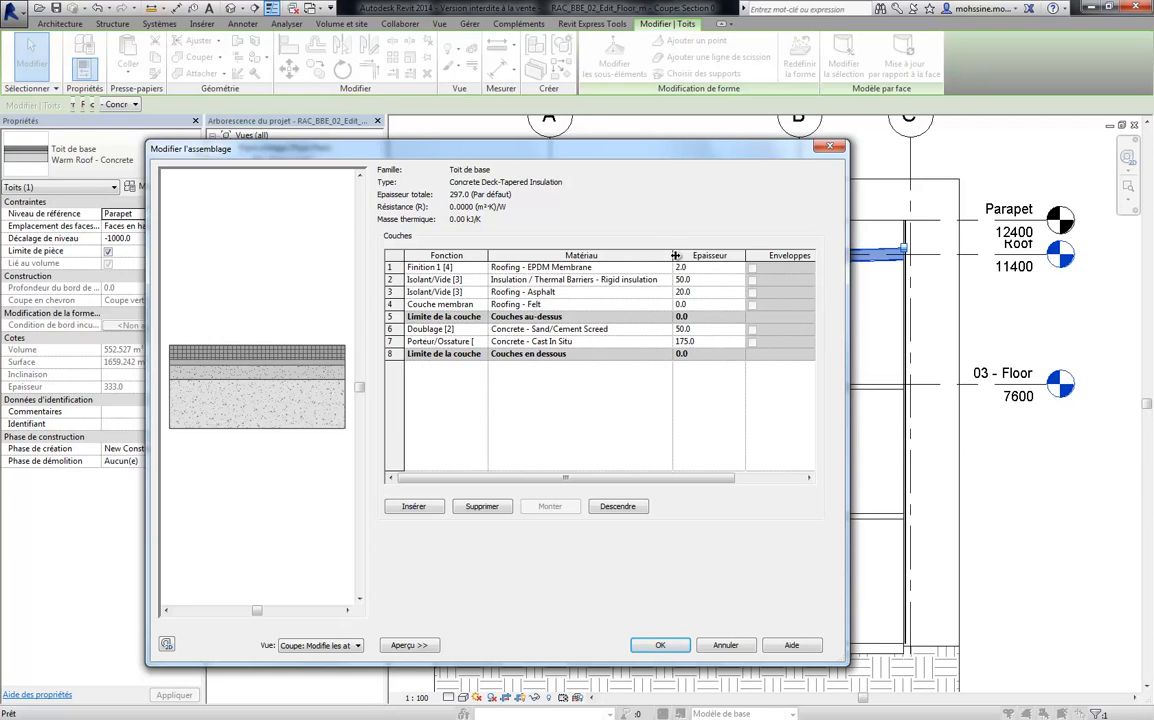
pyautogui.moveTo(680, 255); pyautogui.dragTo(651, 255)
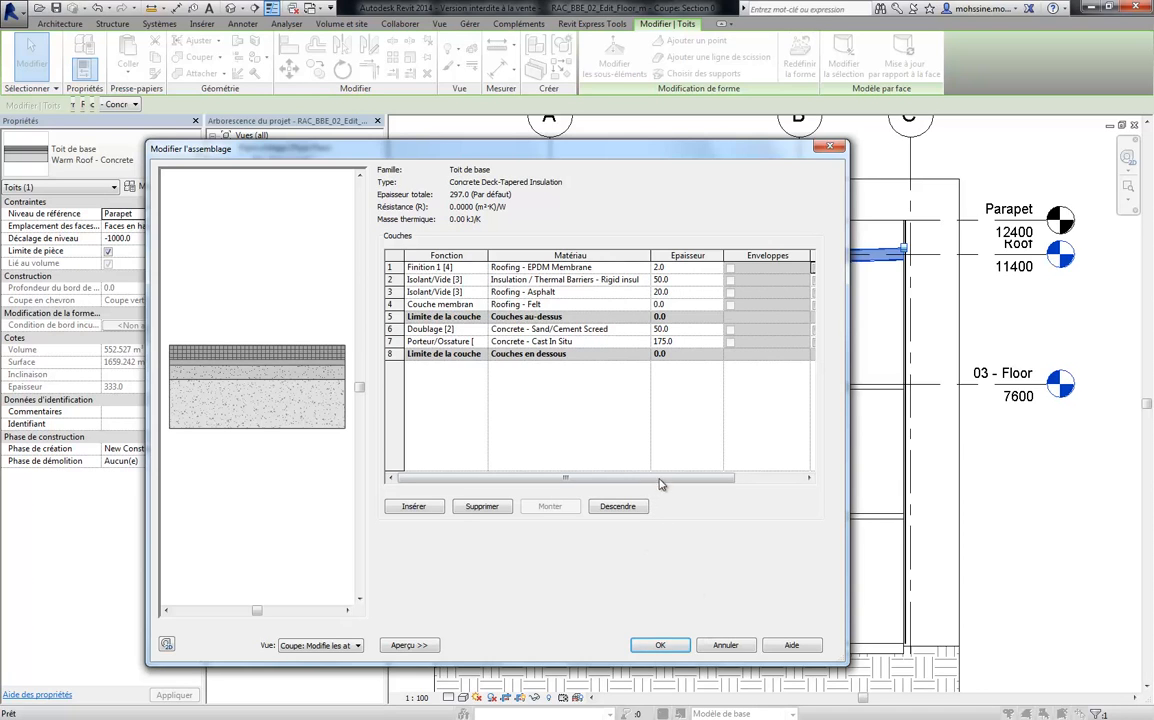
pyautogui.moveTo(660, 483); pyautogui.dragTo(755, 380)
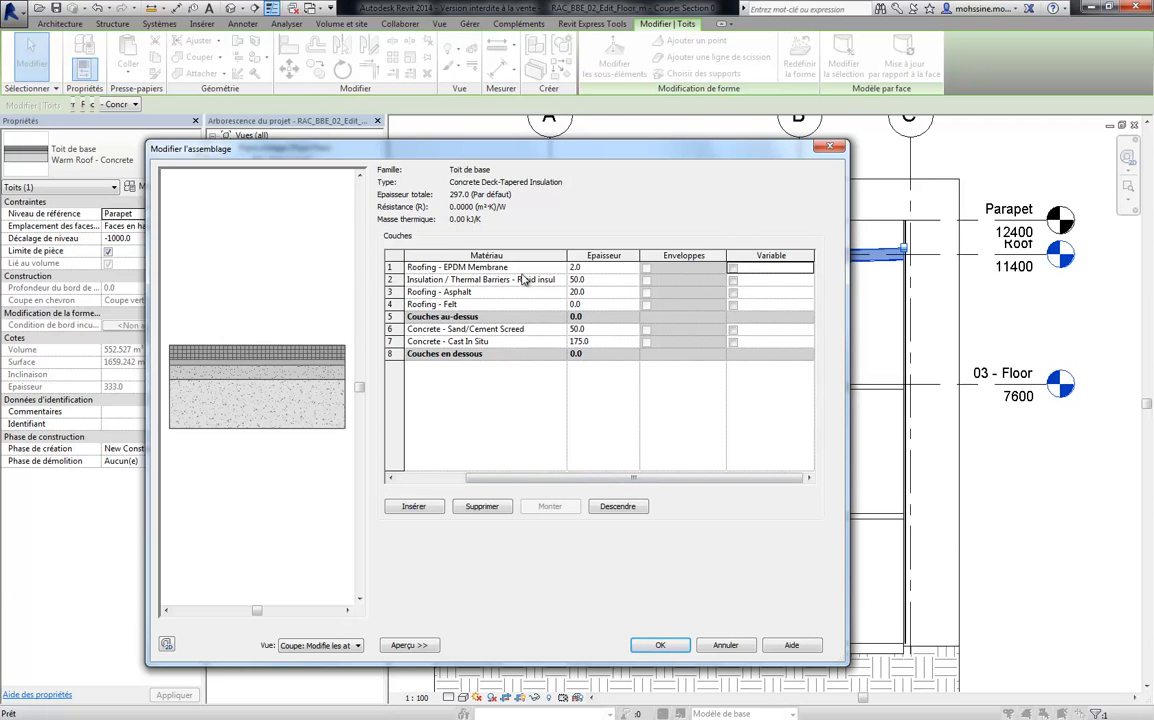
pyautogui.click(734, 281)
# Delete the Roofing - Asphalt, Roofing - Felt and Concrete - Sand/Cement Screed layers from the roof assembly.
pyautogui.moveTo(709, 480); pyautogui.dragTo(638, 482)
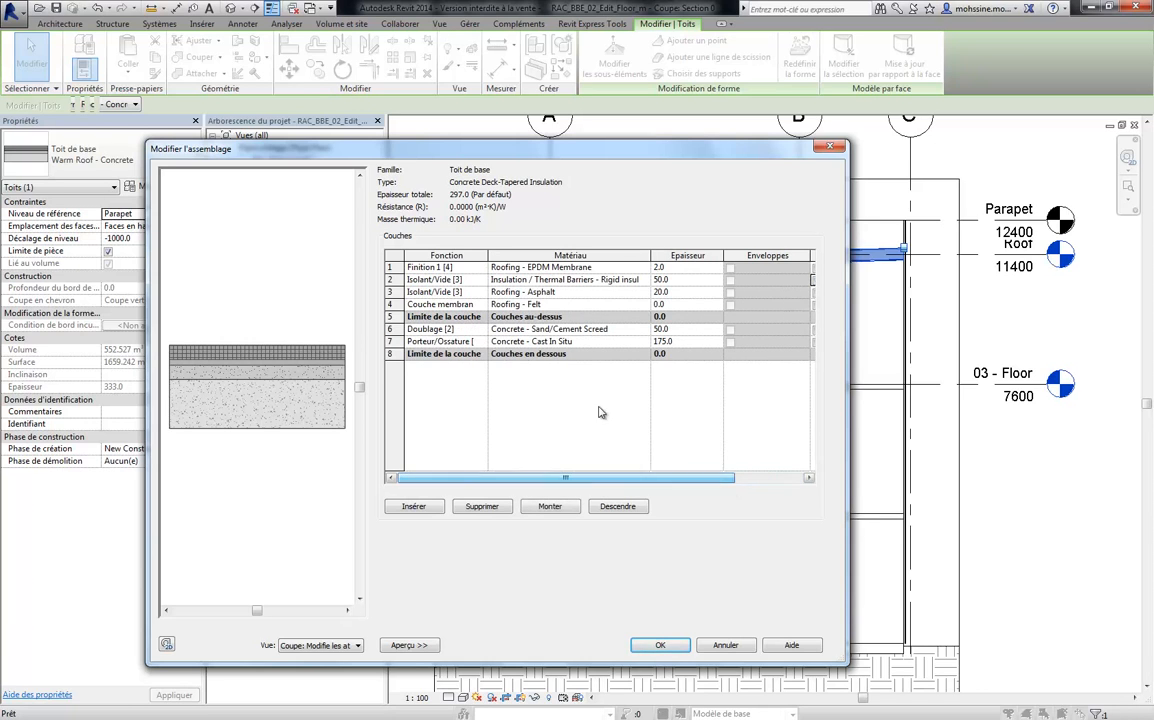
pyautogui.click(393, 292)
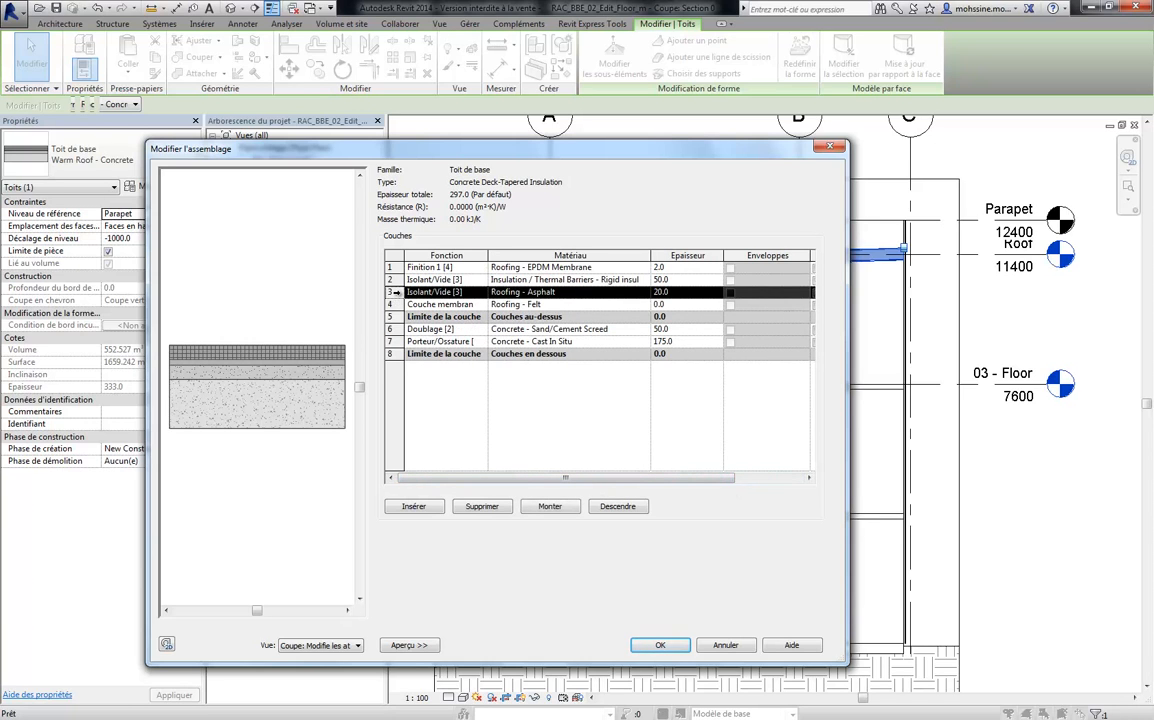
pyautogui.click(480, 508)
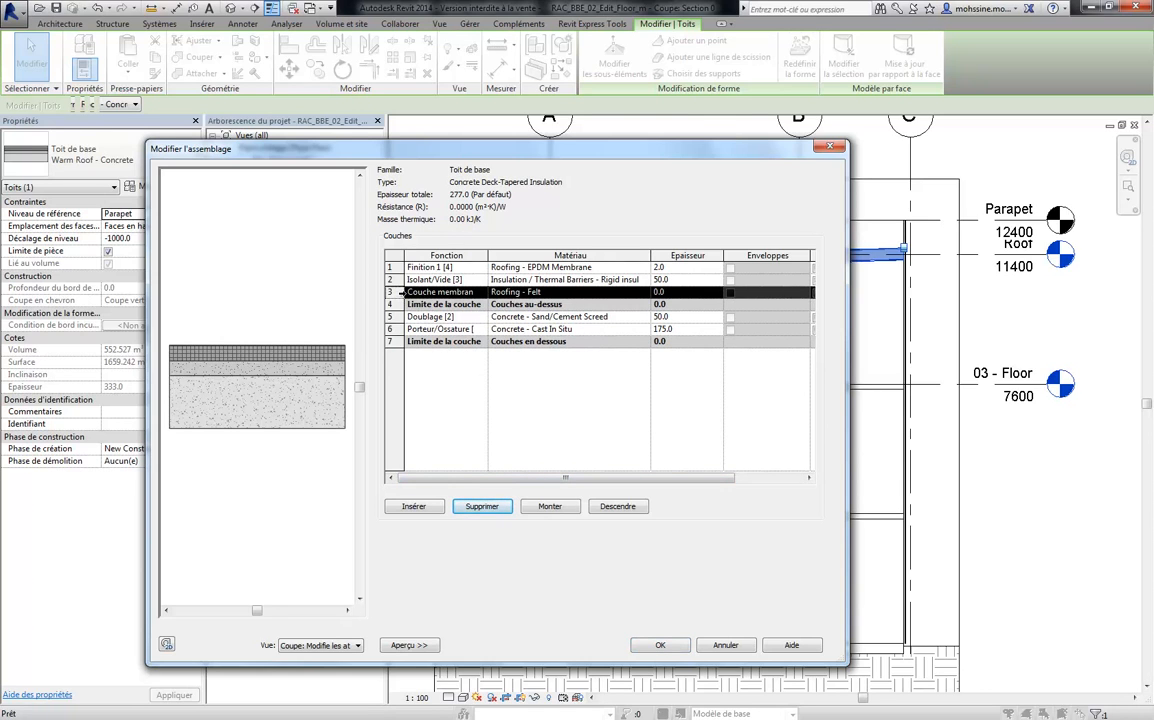
pyautogui.click(481, 506)
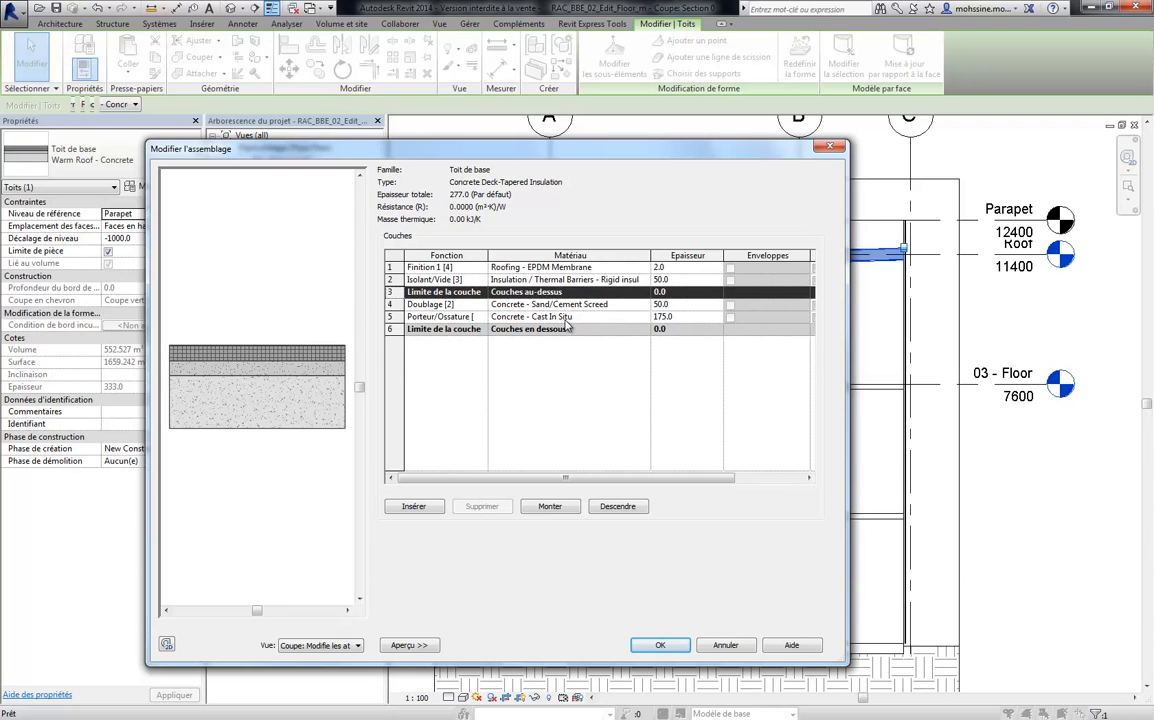
pyautogui.click(397, 308)
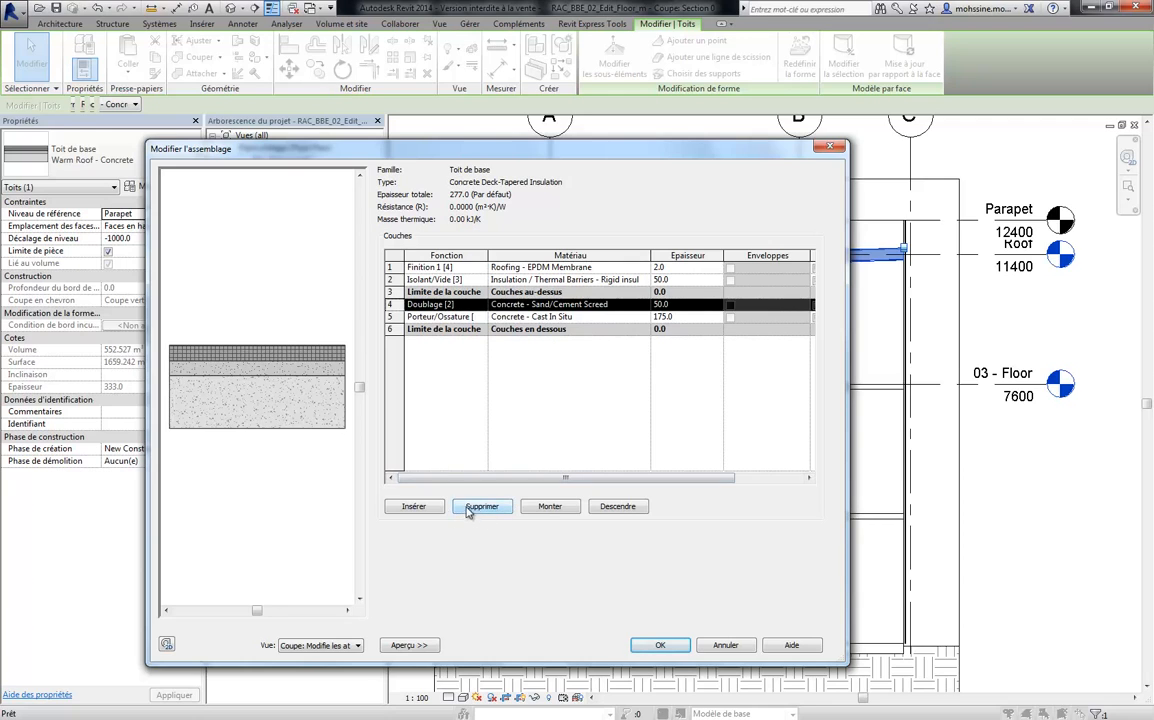
pyautogui.click(481, 507)
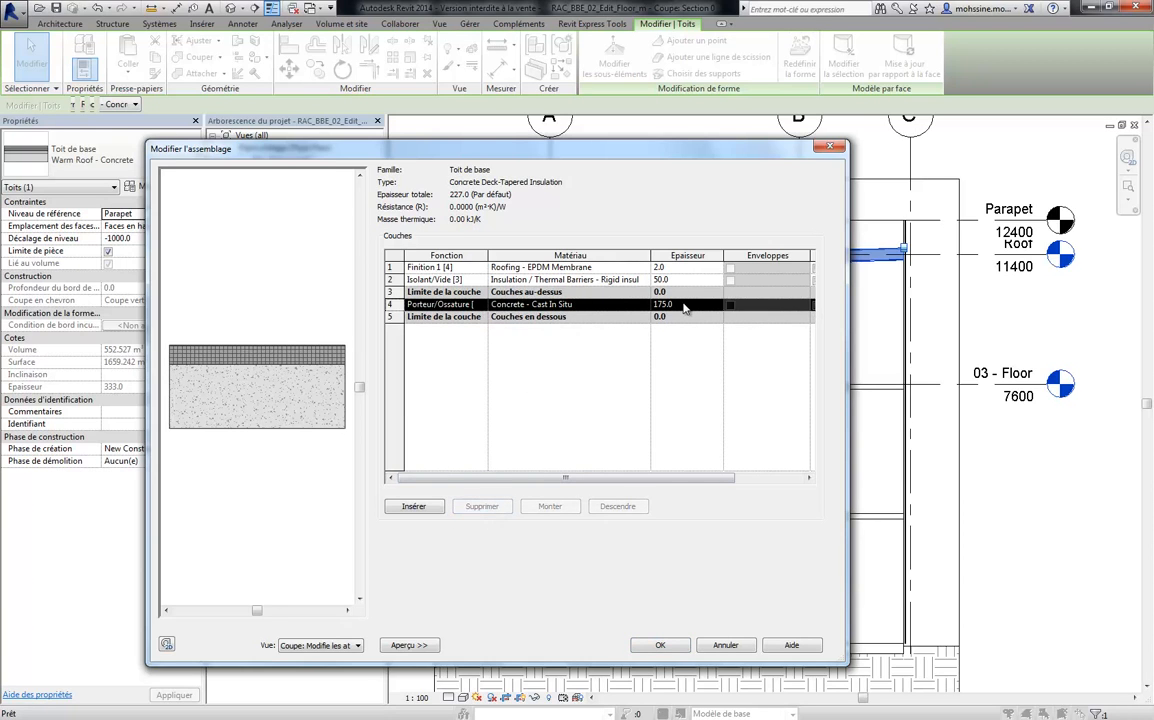
# Set the Concrete - Cast In Situ layer's thickness to 190 mm and apply the edited type to the roof.
pyautogui.click(687, 305)
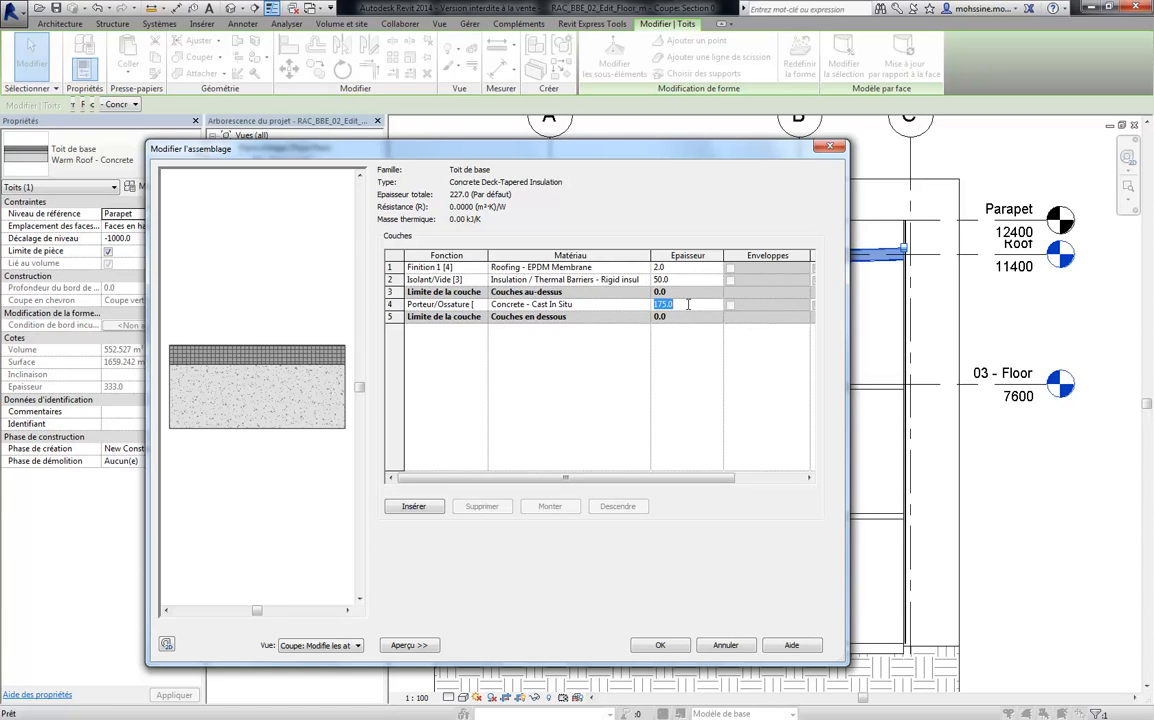
pyautogui.write('190')
pyautogui.press('Tab')
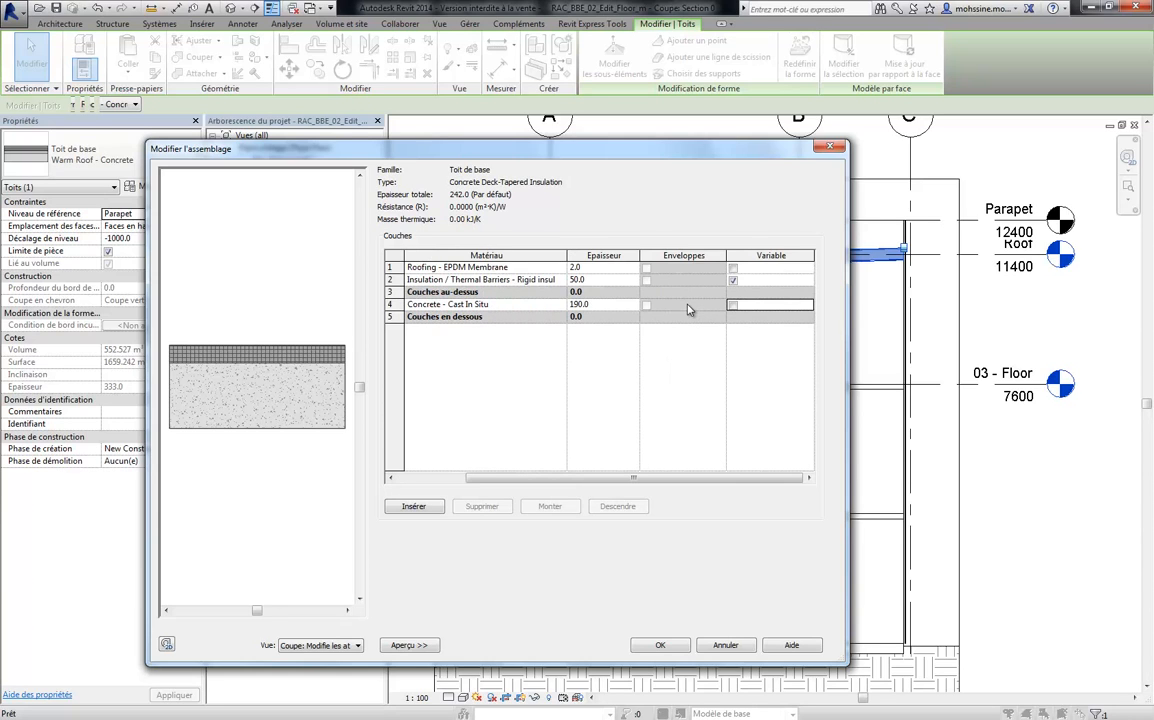
pyautogui.moveTo(612, 477); pyautogui.dragTo(510, 477)
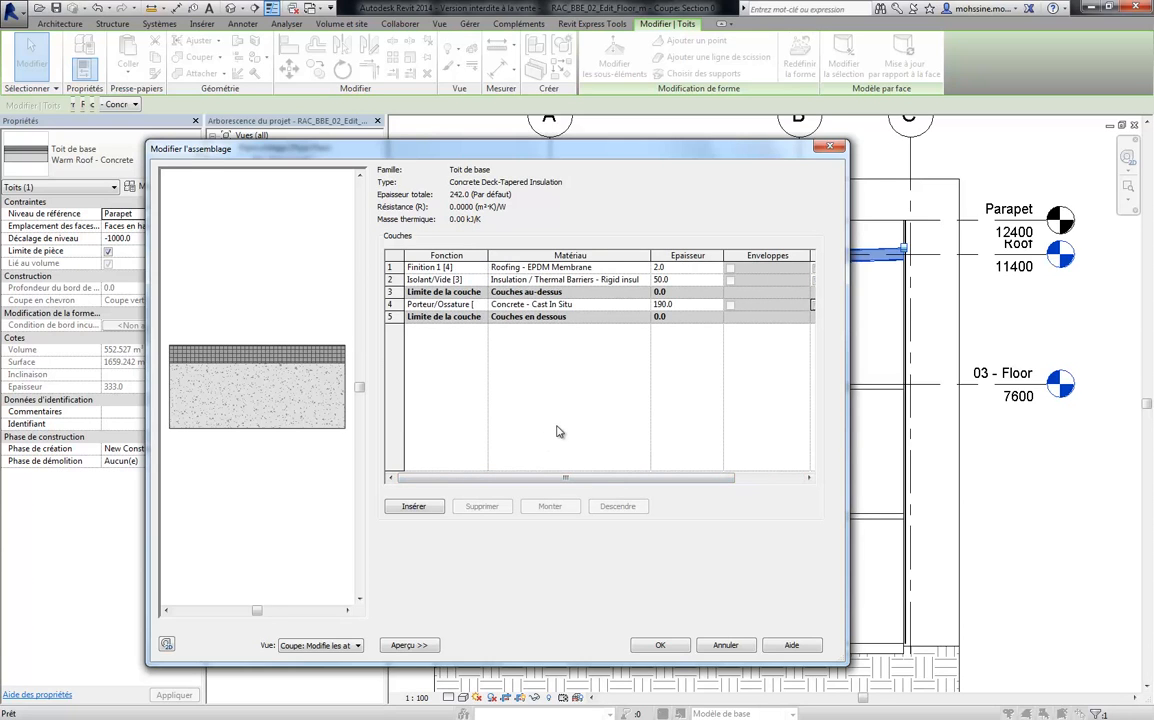
pyautogui.click(661, 646)
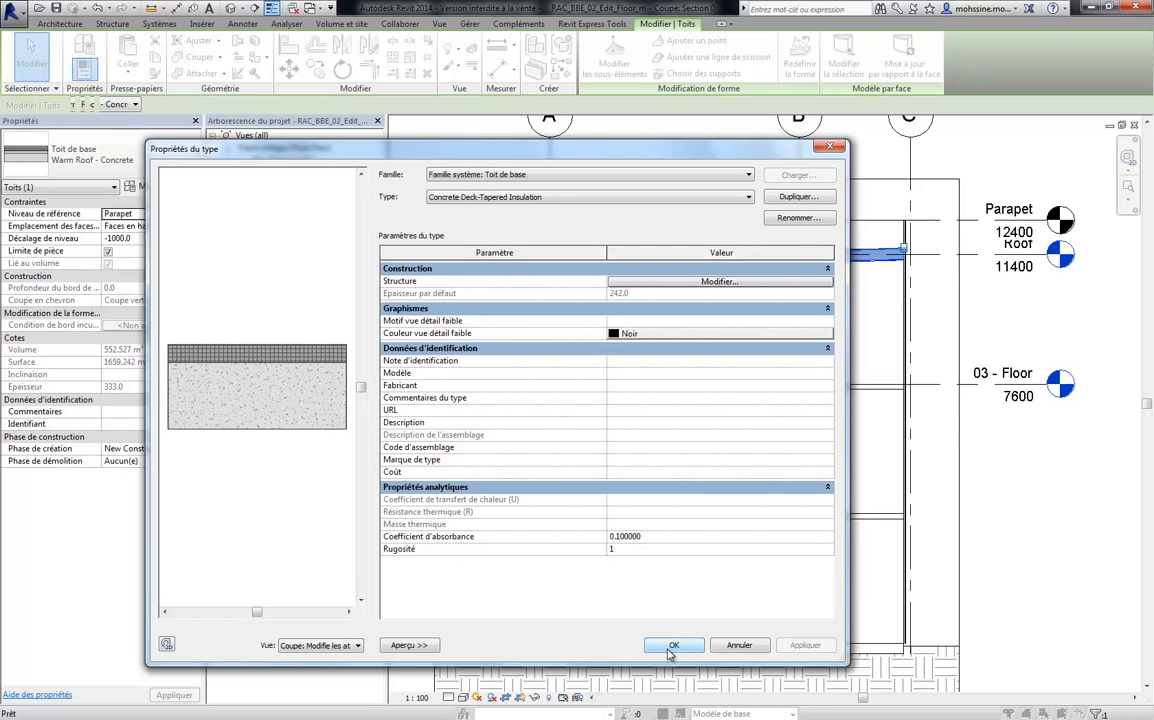
pyautogui.click(673, 646)
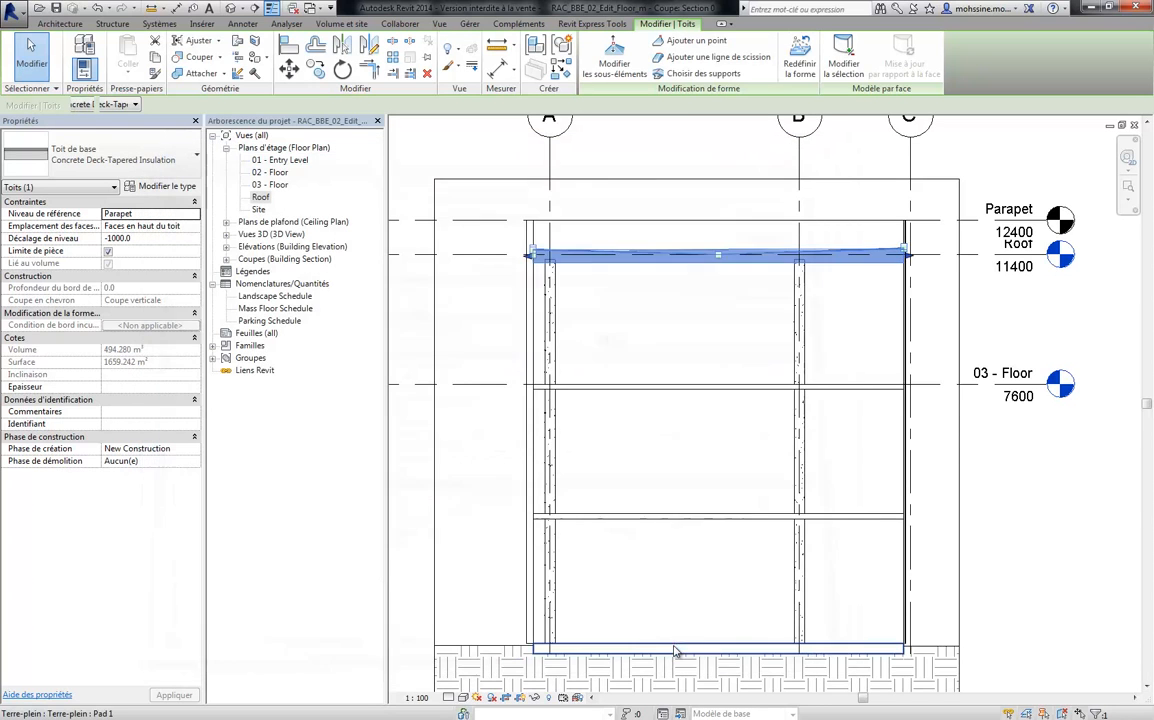
pyautogui.click(704, 329)
pyautogui.scroll(3, 690, 350)
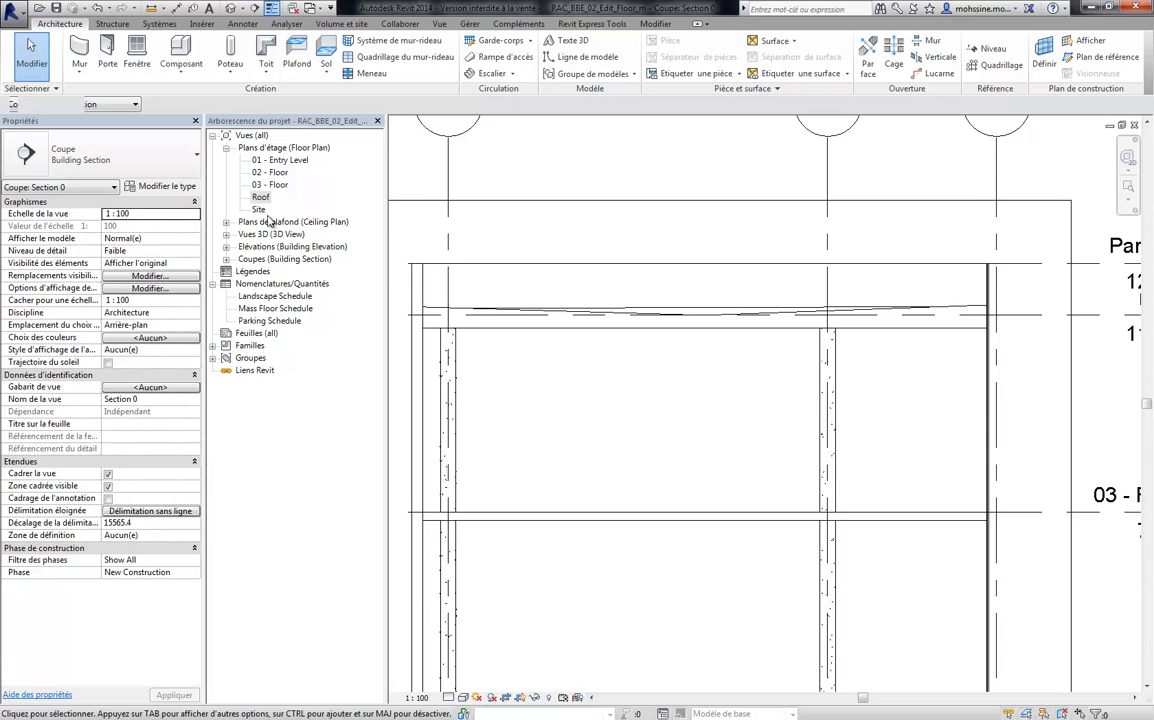
# Shorten the section's view depth to about 727 mm in the Roof plan and reopen the section view.
pyautogui.click(260, 198)
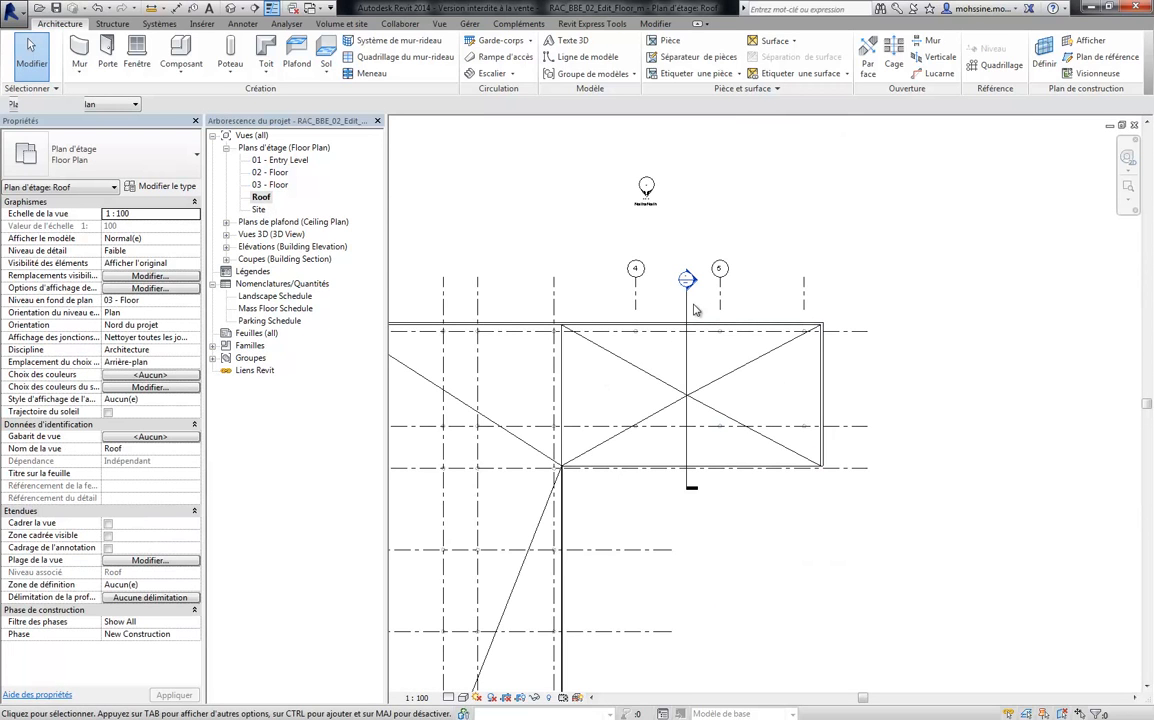
pyautogui.click(688, 305)
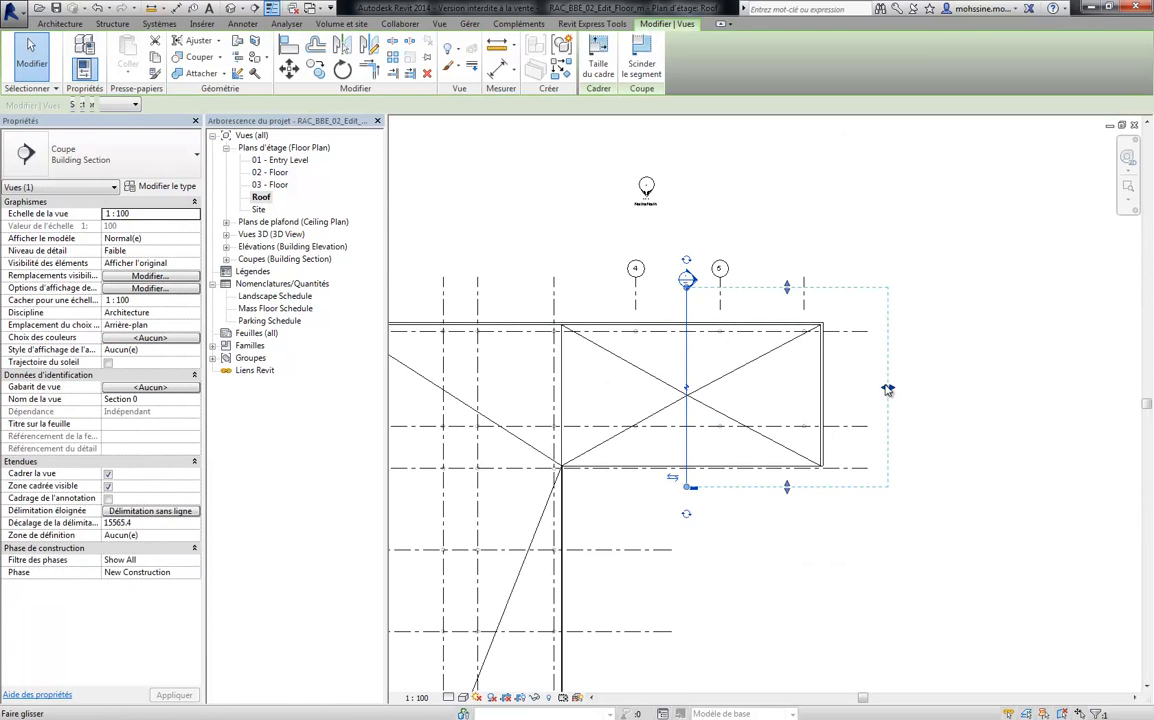
pyautogui.moveTo(772, 407); pyautogui.dragTo(691, 418)
pyautogui.click(791, 543)
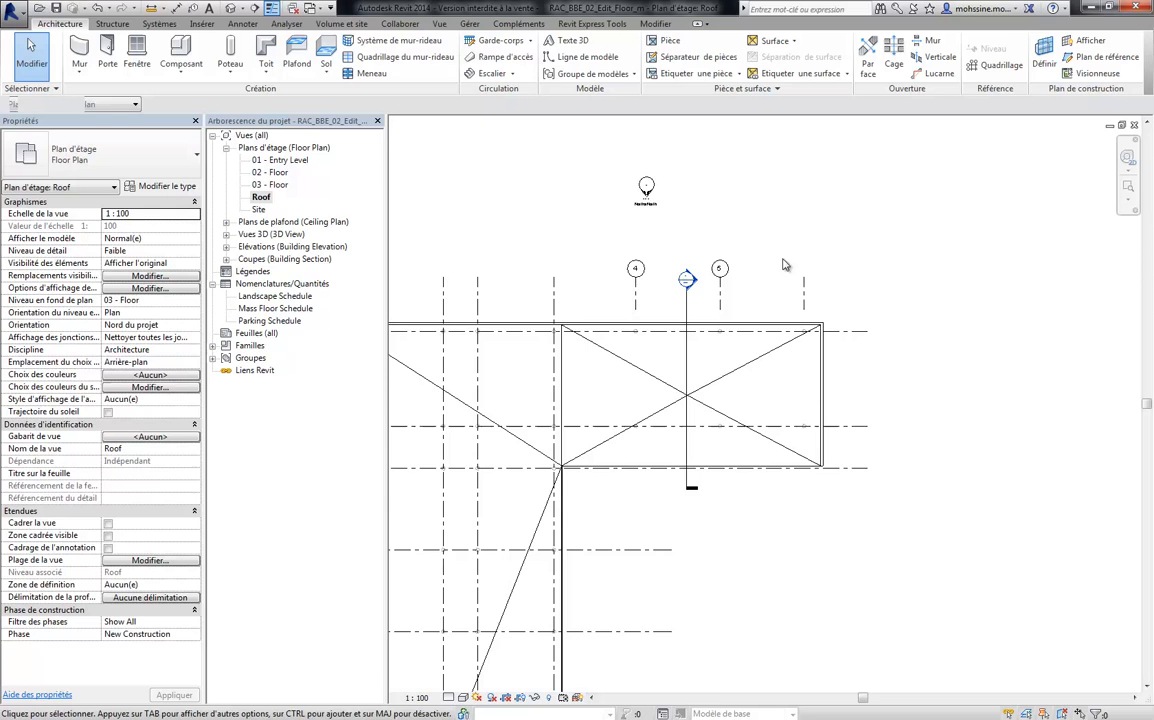
pyautogui.doubleClick(694, 282)
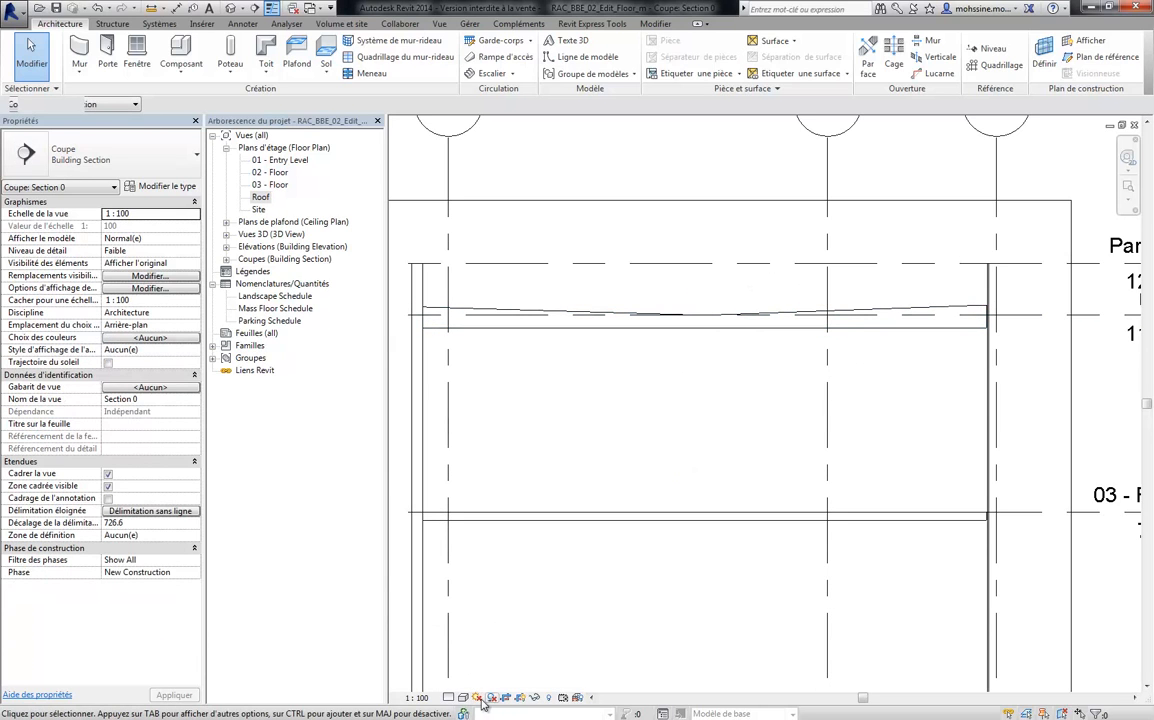
# Display the section view with the Couleurs uniformes visual style and the Elevé detail level to inspect the tapered roof's layers.
pyautogui.click(463, 698)
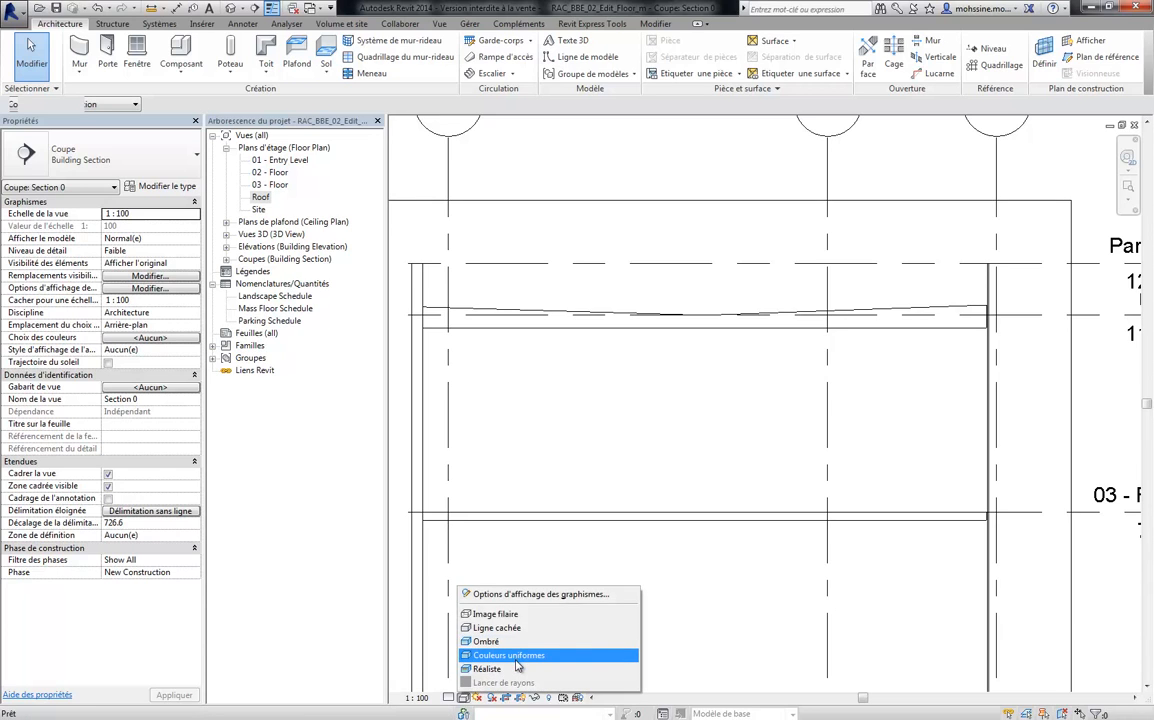
pyautogui.click(516, 655)
pyautogui.moveTo(724, 404); pyautogui.dragTo(830, 399, button='middle')
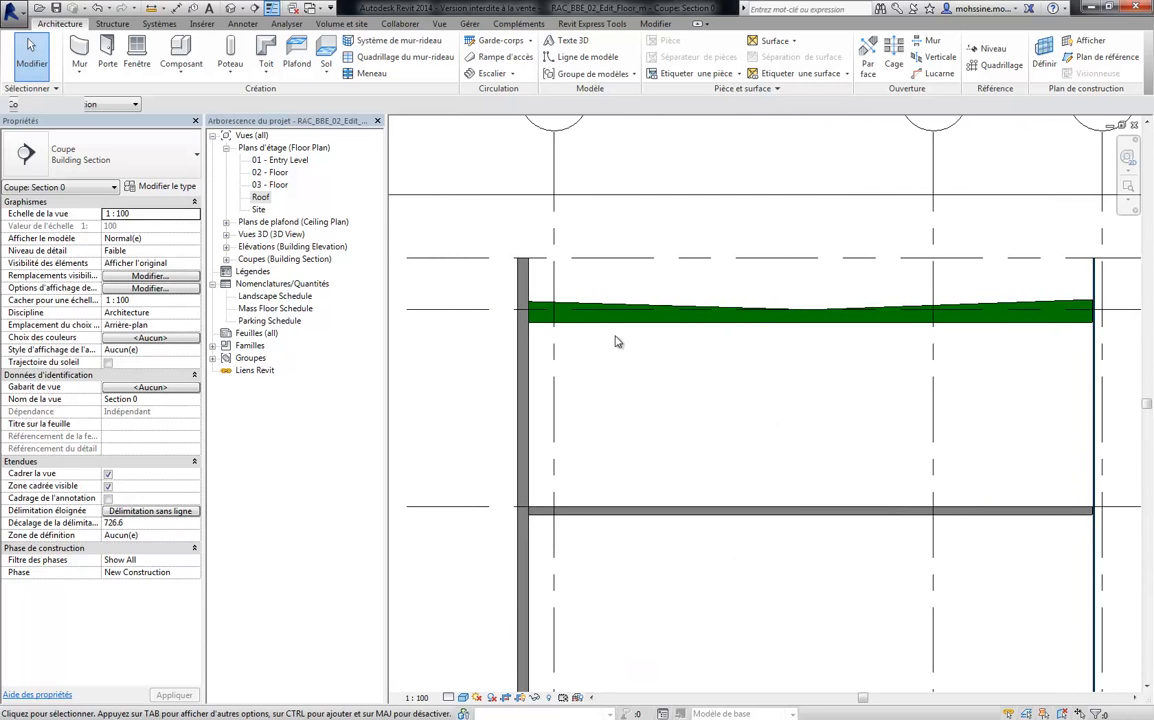
pyautogui.click(449, 698)
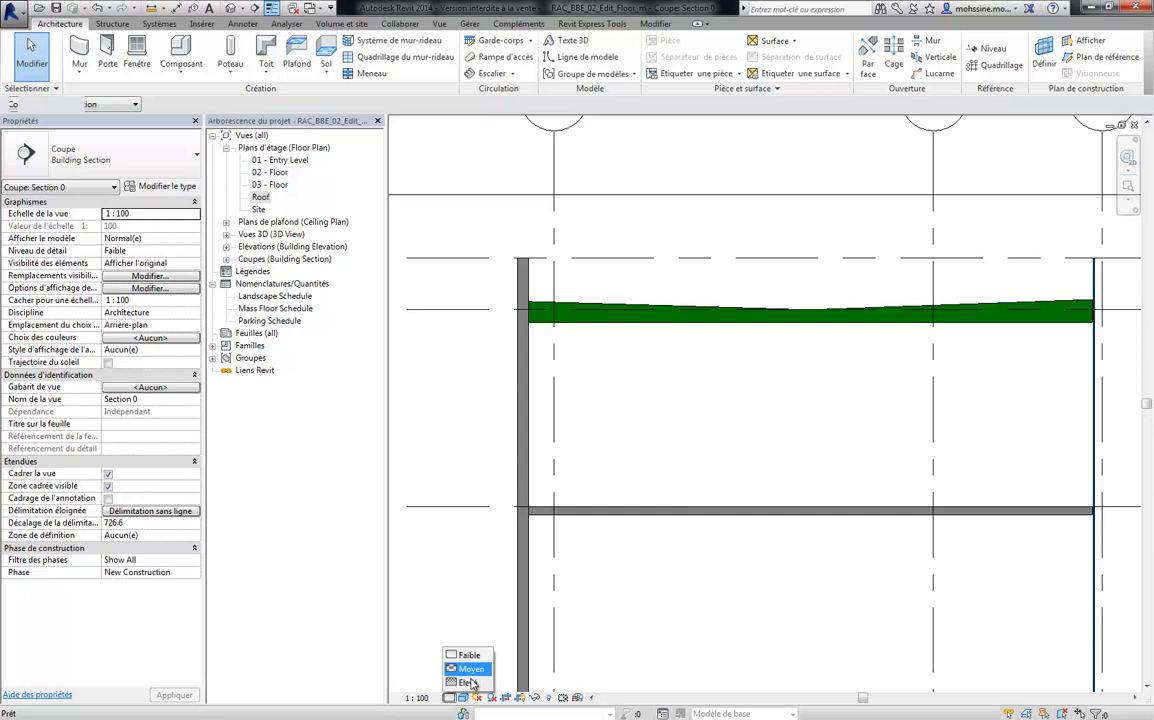
pyautogui.click(468, 683)
pyautogui.scroll(1, 742, 370)
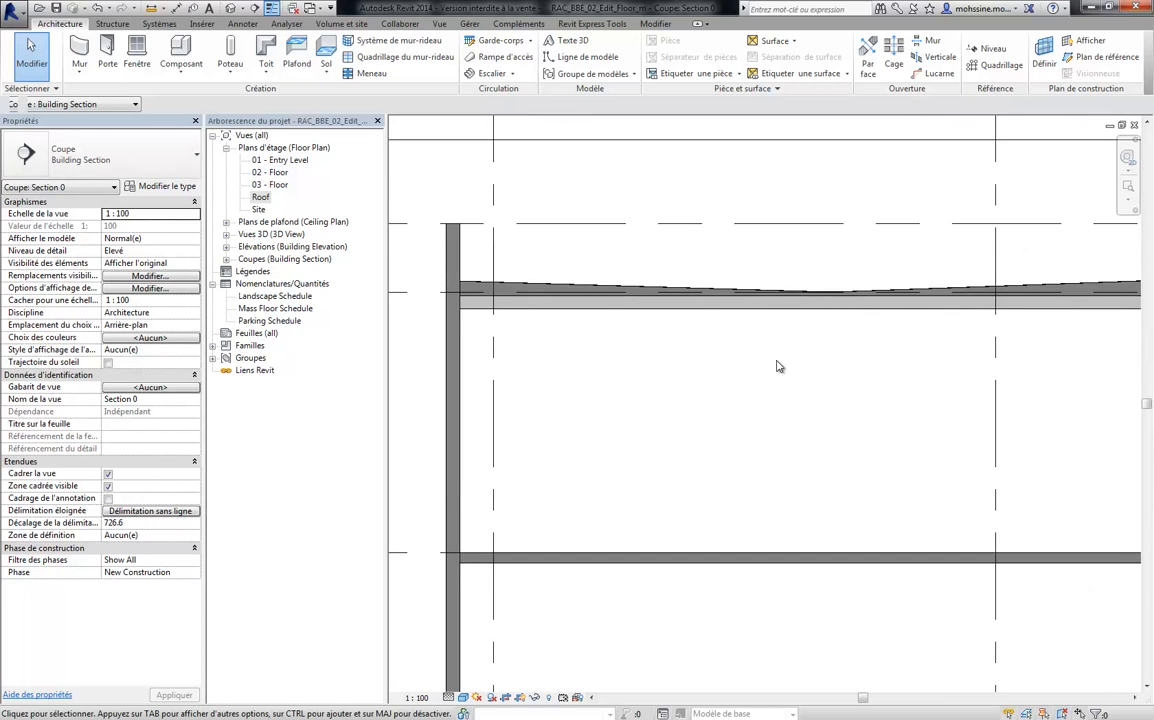
pyautogui.moveTo(766, 369); pyautogui.dragTo(717, 405, button='middle')
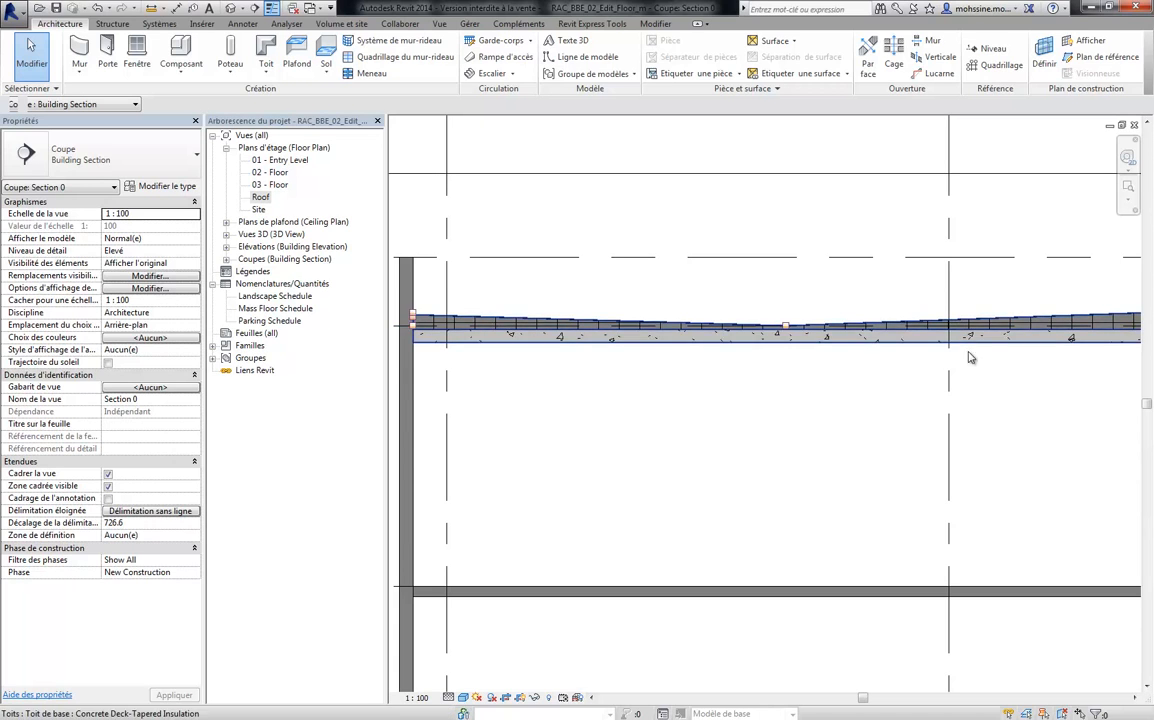
pyautogui.moveTo(1030, 412); pyautogui.dragTo(979, 429, button='middle')
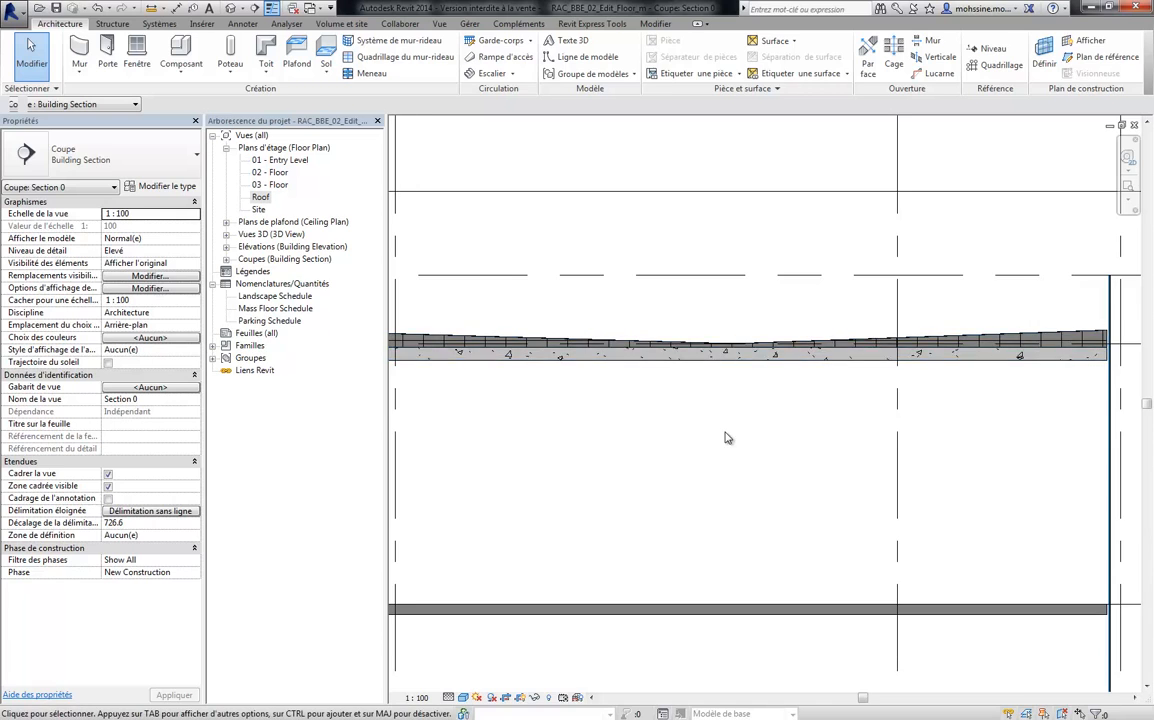
pyautogui.scroll(-2, 650, 433)
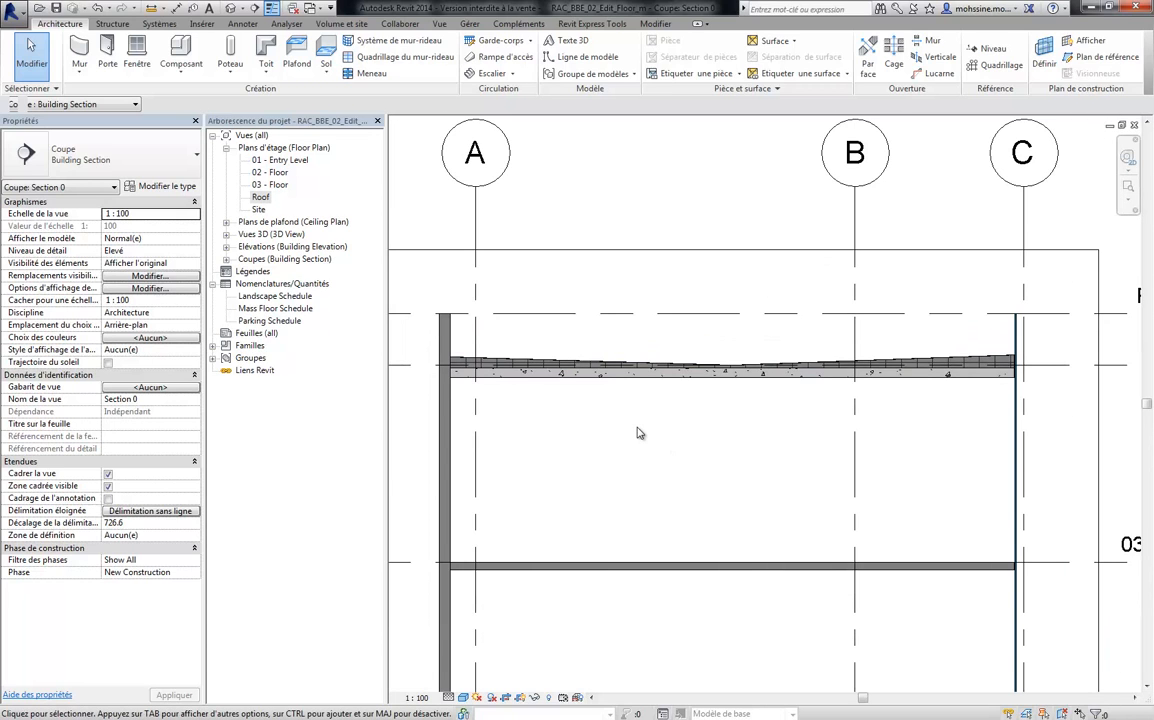